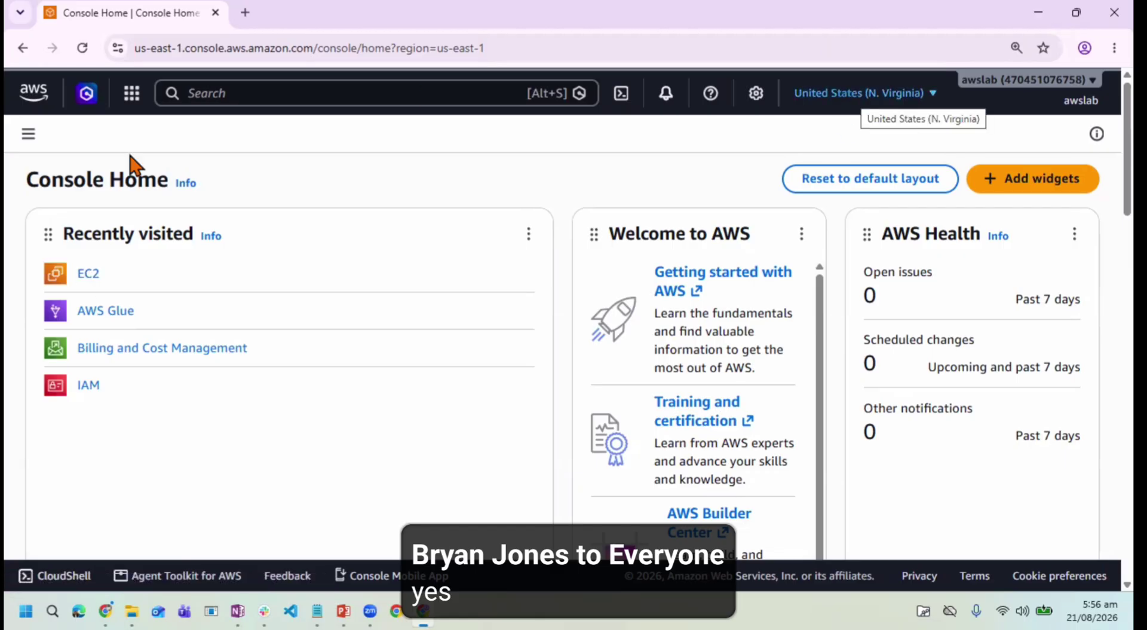
Step: Open the EC2 form for launching an instance, skipping the getting-started walkthrough
{"action": "left_click", "coordinate": [91, 275]}
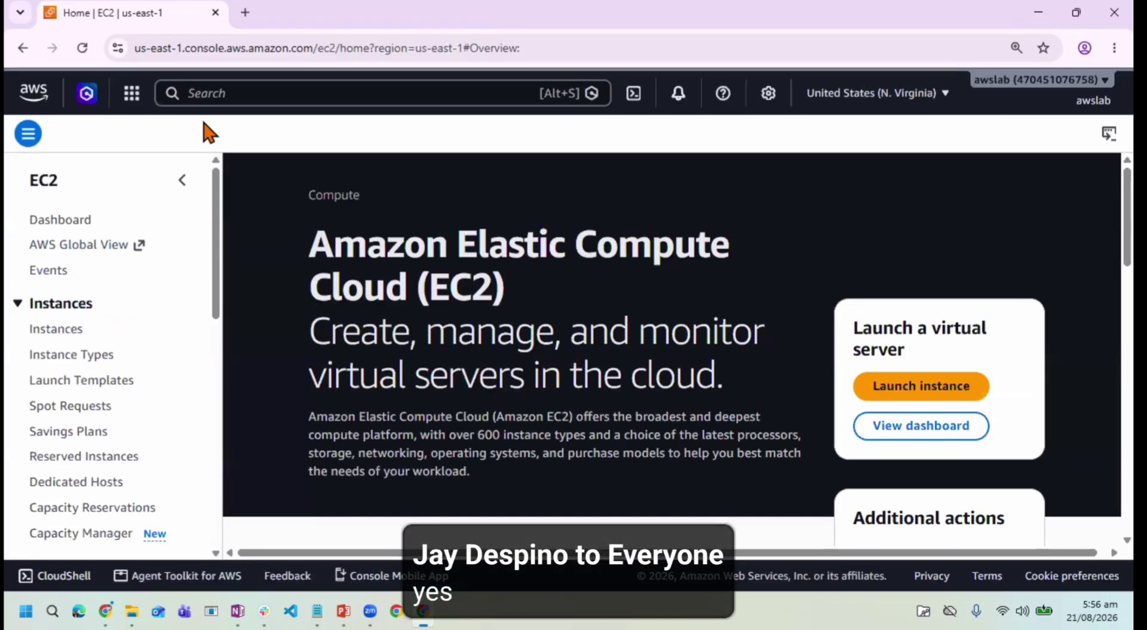
{"action": "left_click", "coordinate": [894, 395]}
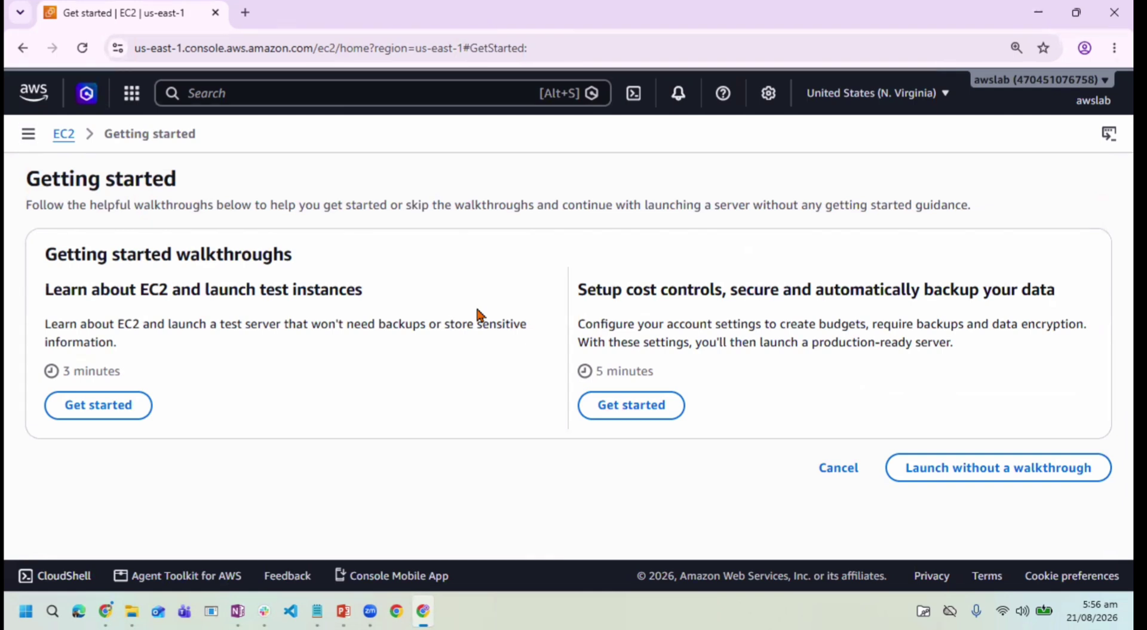
{"action": "left_click", "coordinate": [964, 475]}
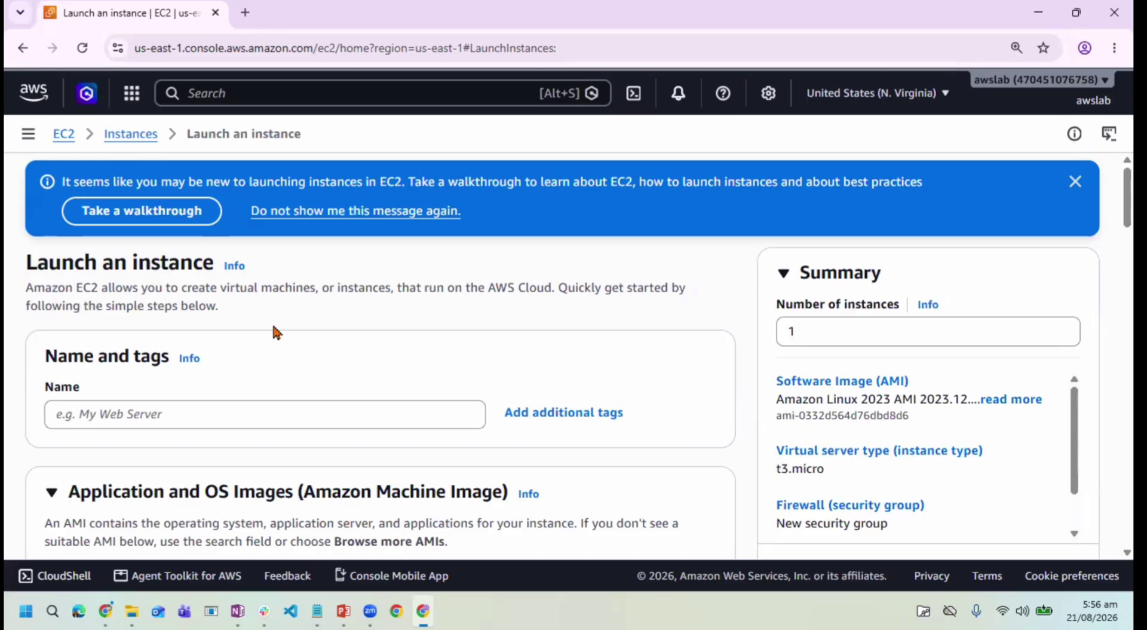
Step: Name the new instance linux_ec21
{"action": "left_click", "coordinate": [288, 418]}
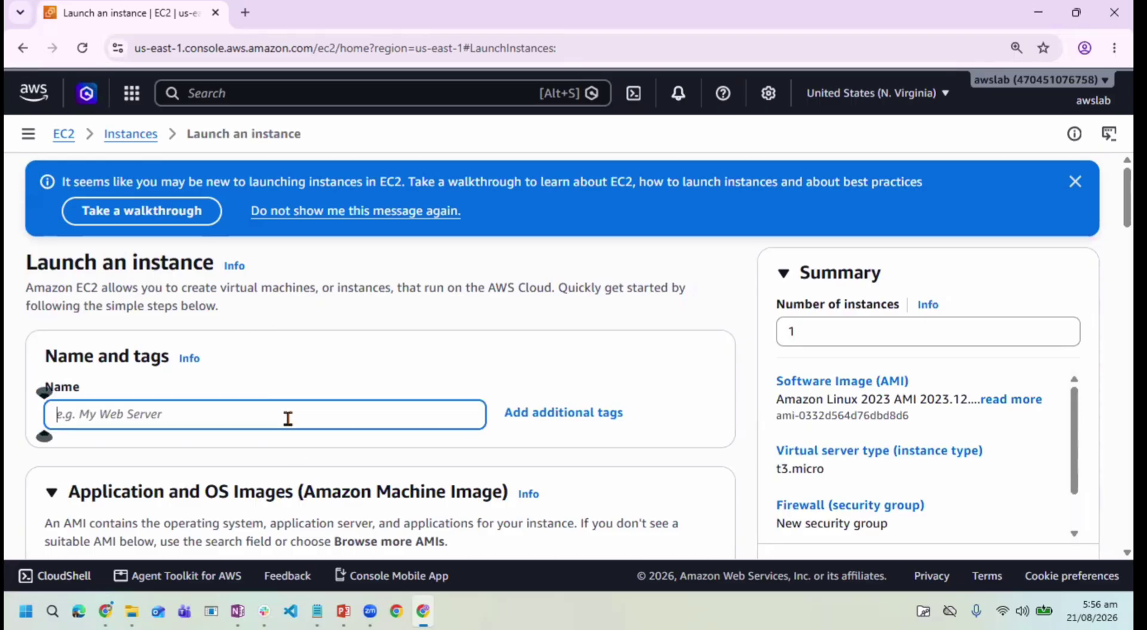
{"action": "type", "text": "linux"}
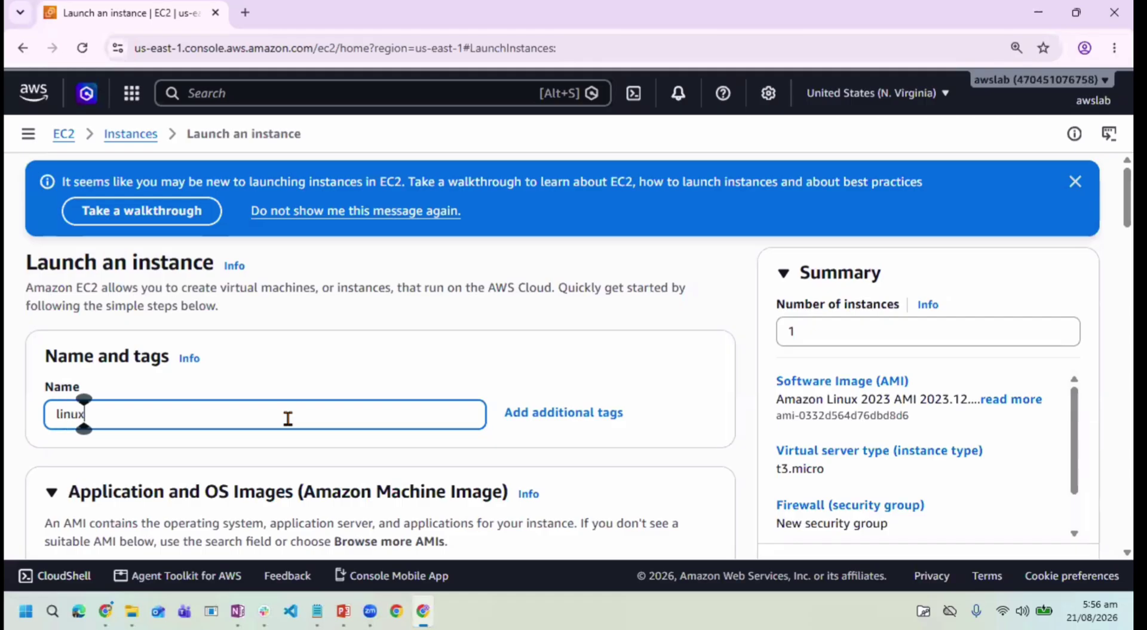
{"action": "type", "text": "ec21"}
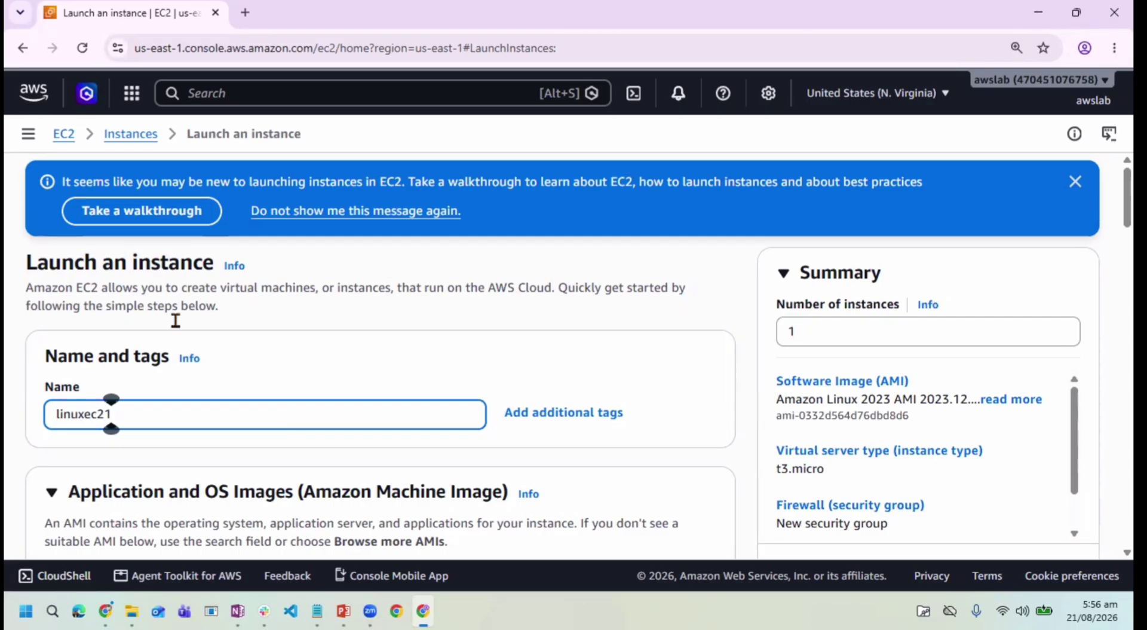
{"action": "scroll", "coordinate": [174, 320], "scroll_direction": "down", "scroll_amount": 1}
{"action": "key", "text": "Left"}
{"action": "key", "text": "Left"}
{"action": "key", "text": "Left"}
{"action": "key", "text": "Left"}
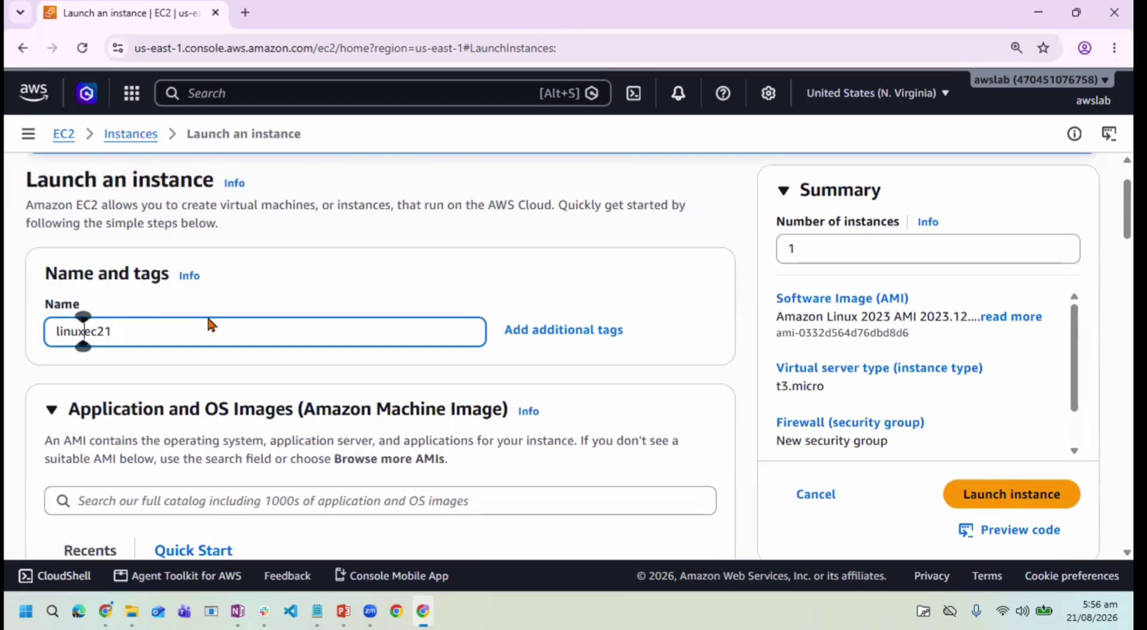
{"action": "type", "text": "_"}
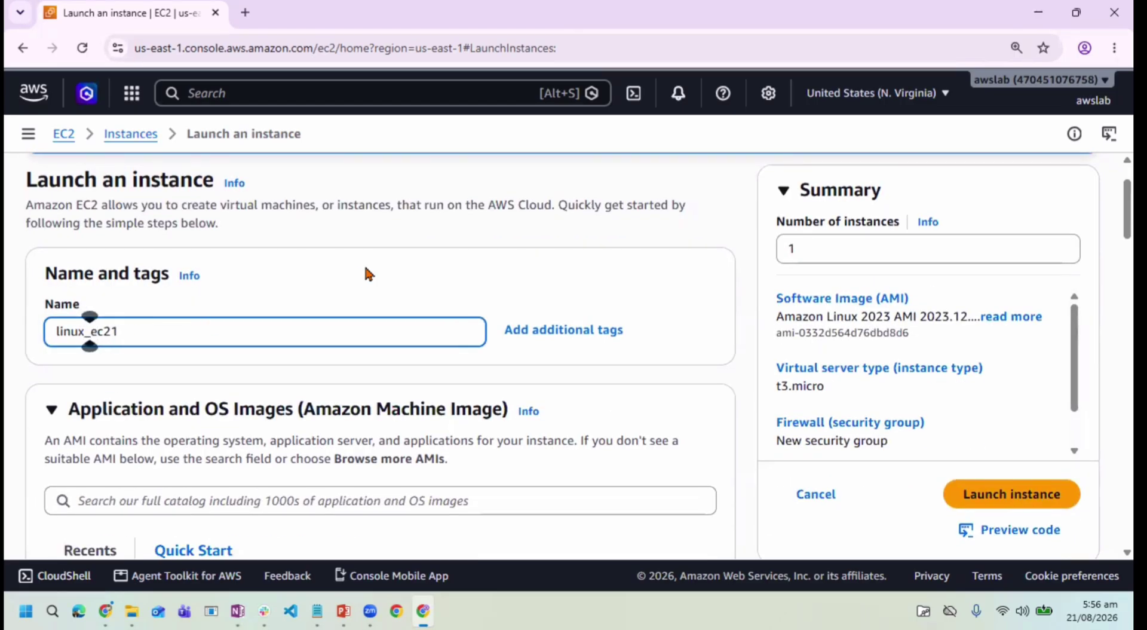
Step: Keep the Amazon Linux image and t3.micro instance type, and select the WEBSITEKEY key pair for login
{"action": "scroll", "coordinate": [367, 273], "scroll_direction": "down", "scroll_amount": 3}
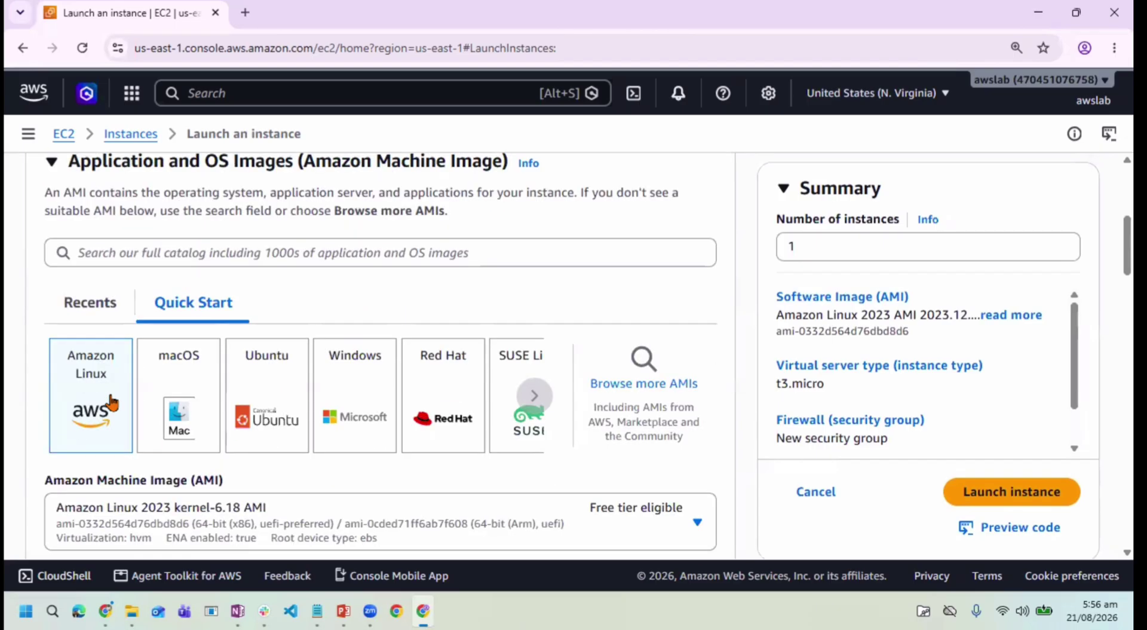
{"action": "scroll", "coordinate": [427, 321], "scroll_direction": "down", "scroll_amount": 5}
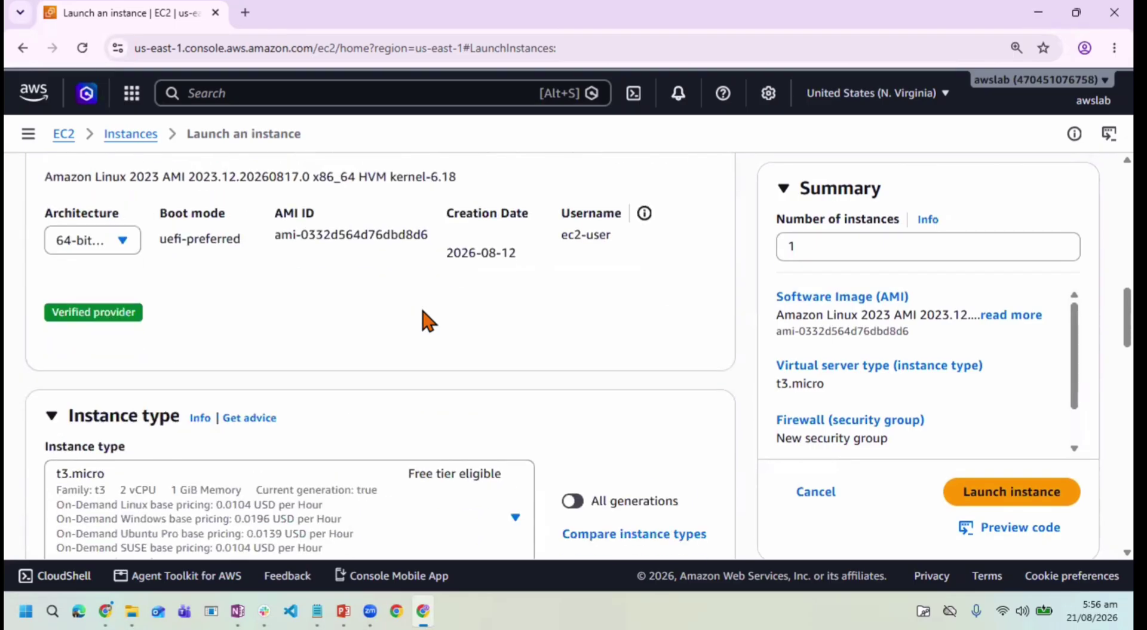
{"action": "scroll", "coordinate": [427, 321], "scroll_direction": "down", "scroll_amount": 3}
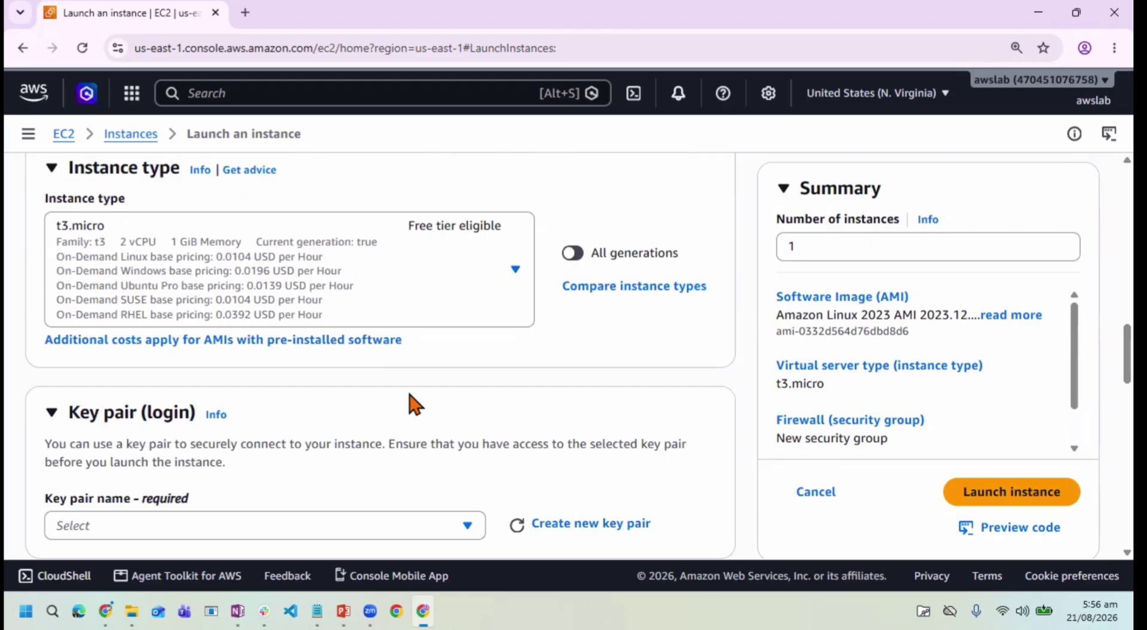
{"action": "scroll", "coordinate": [413, 403], "scroll_direction": "down", "scroll_amount": 3}
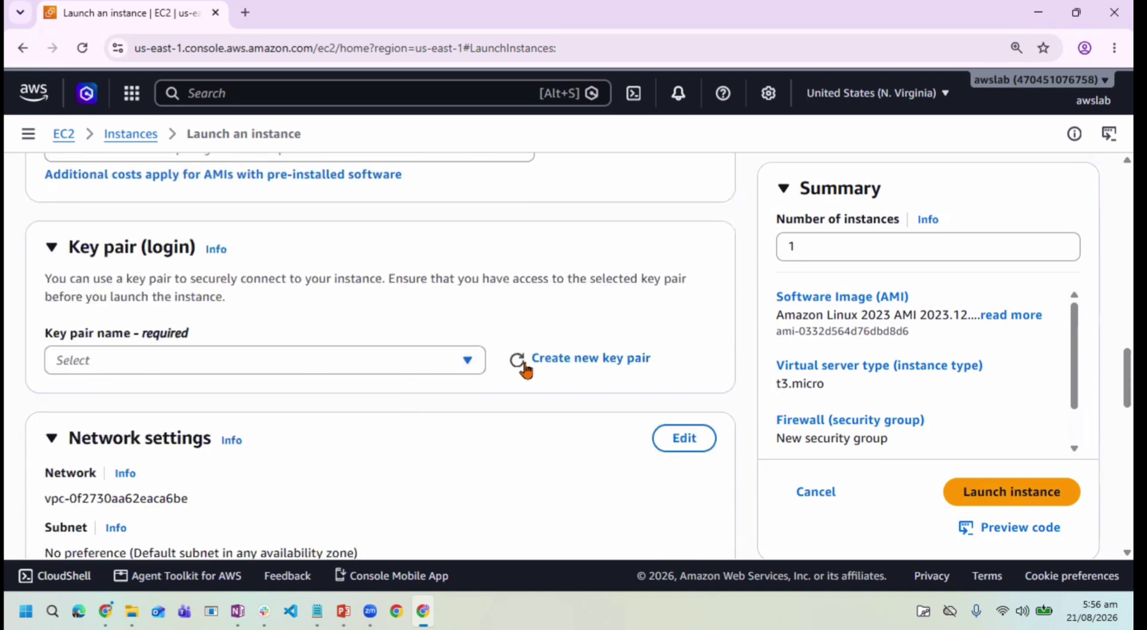
{"action": "left_click", "coordinate": [465, 370]}
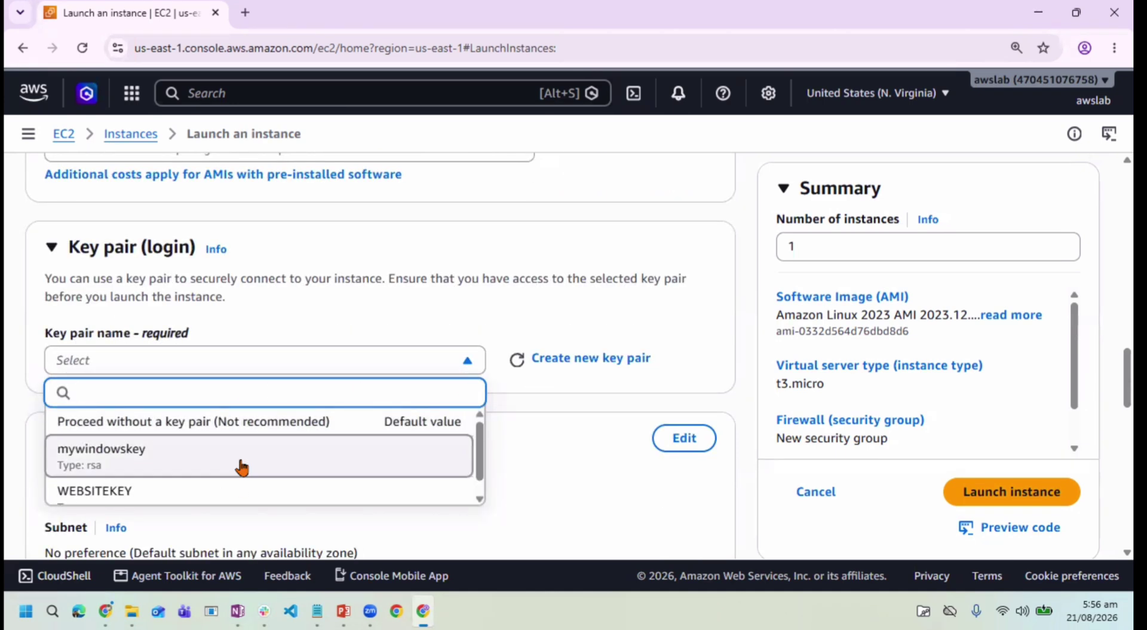
{"action": "left_click", "coordinate": [238, 498]}
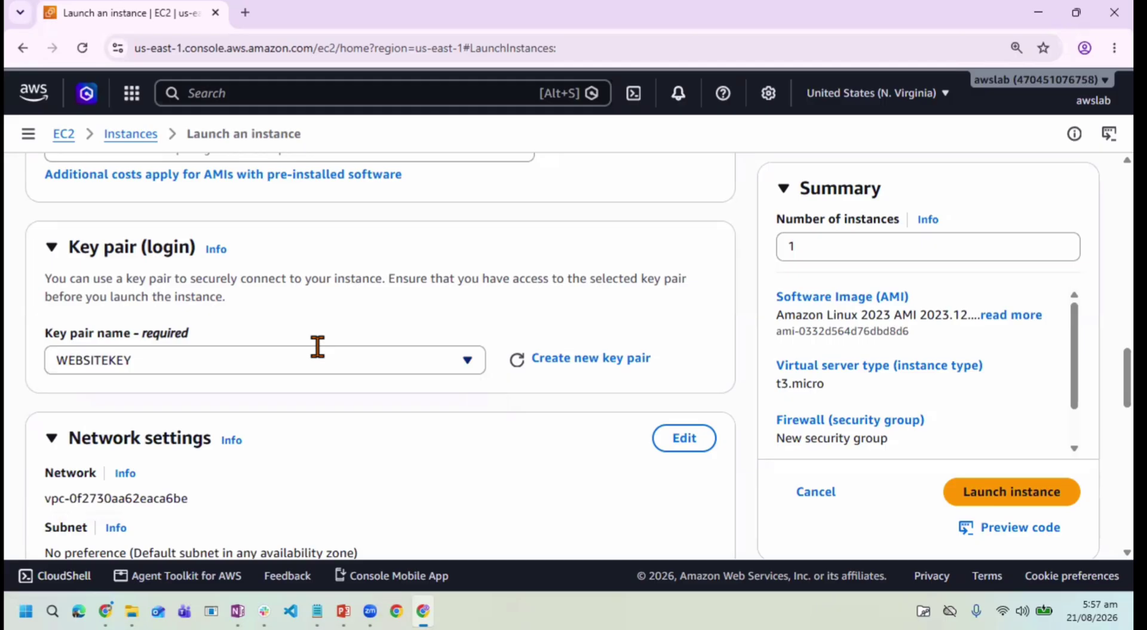
Step: Allow HTTP traffic from the internet in the new security group's firewall rules
{"action": "scroll", "coordinate": [317, 347], "scroll_direction": "down", "scroll_amount": 2}
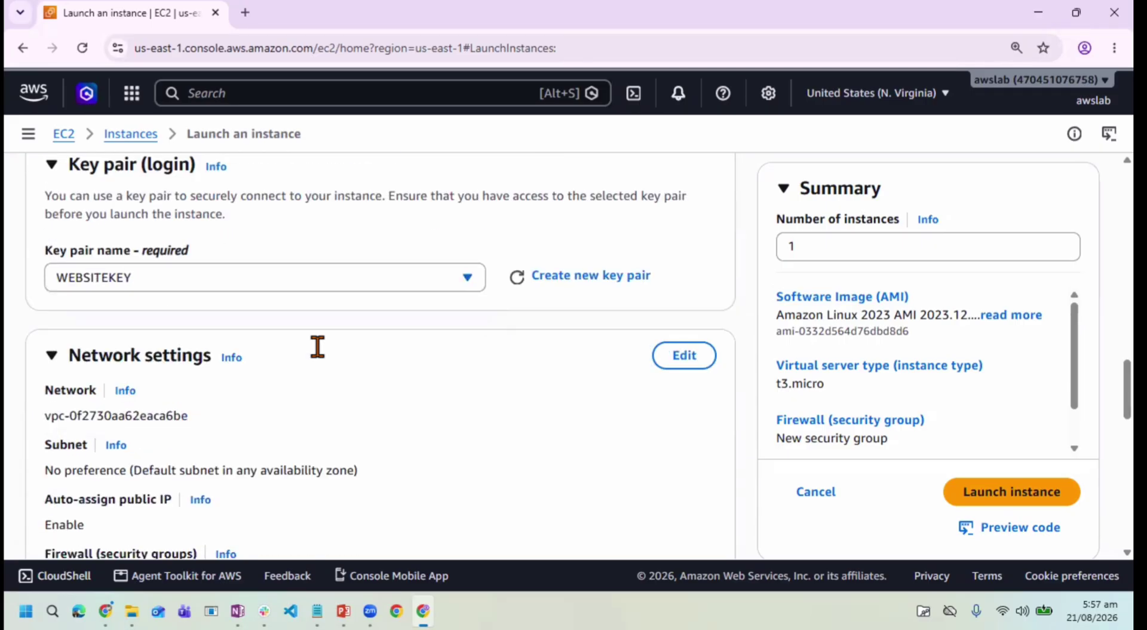
{"action": "scroll", "coordinate": [318, 347], "scroll_direction": "down", "scroll_amount": 3}
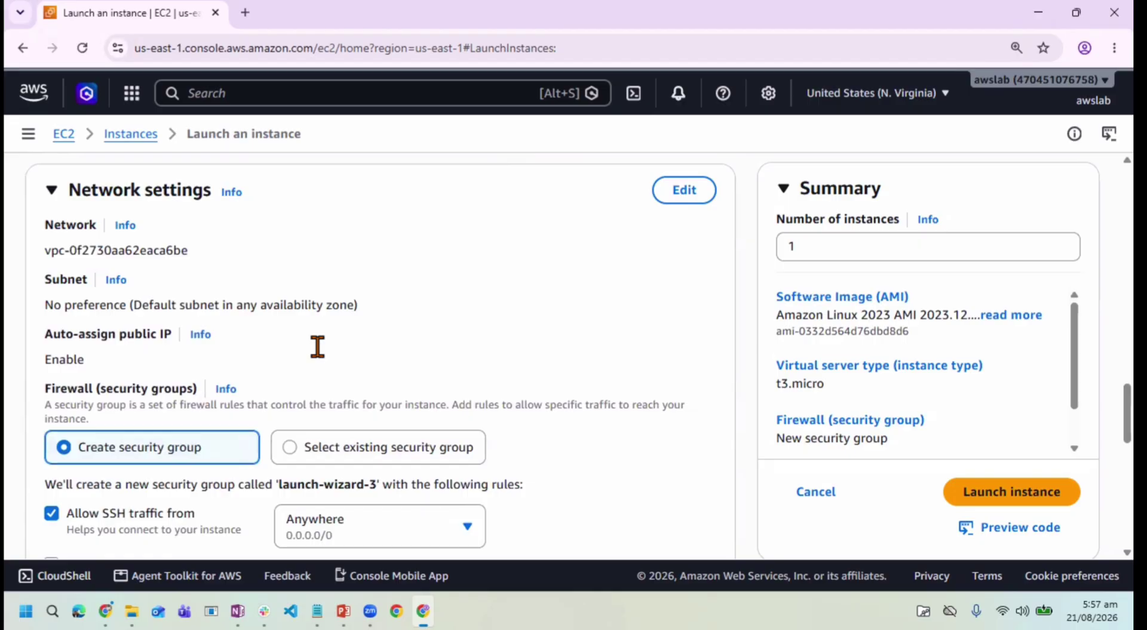
{"action": "scroll", "coordinate": [317, 347], "scroll_direction": "down", "scroll_amount": 1}
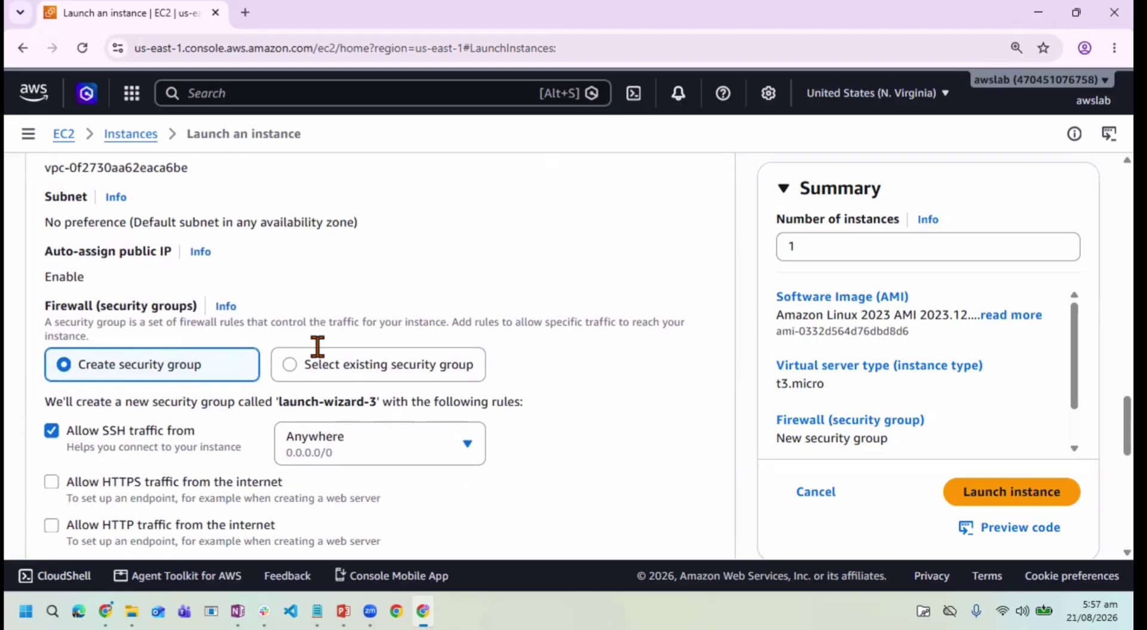
{"action": "scroll", "coordinate": [317, 346], "scroll_direction": "down", "scroll_amount": 1}
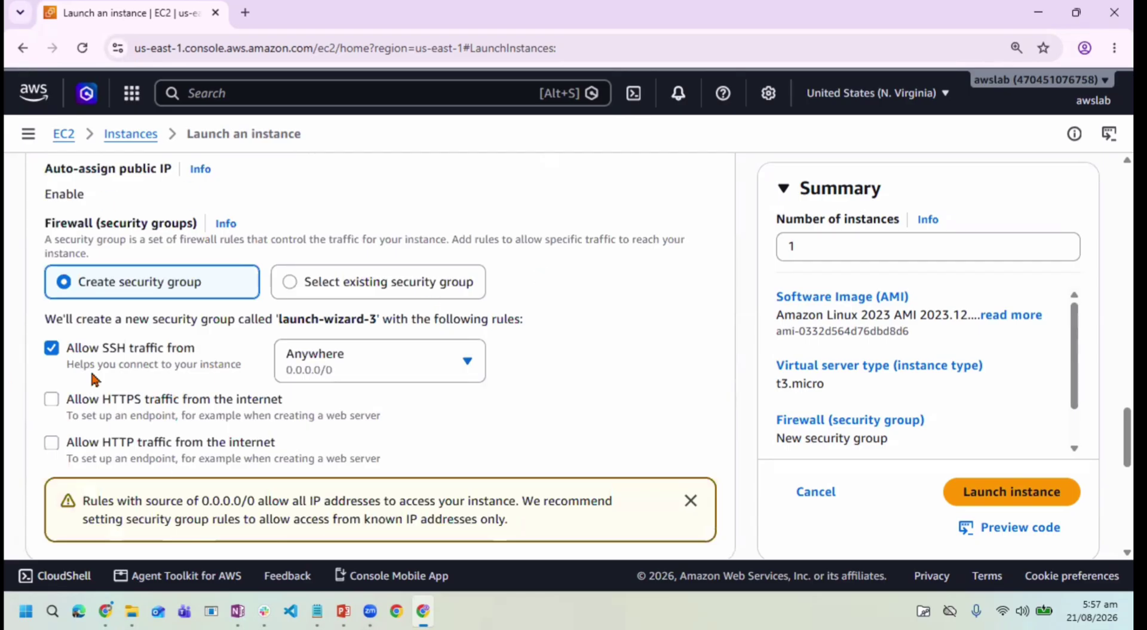
{"action": "left_click", "coordinate": [53, 445]}
{"action": "scroll", "coordinate": [447, 443], "scroll_direction": "down", "scroll_amount": 1}
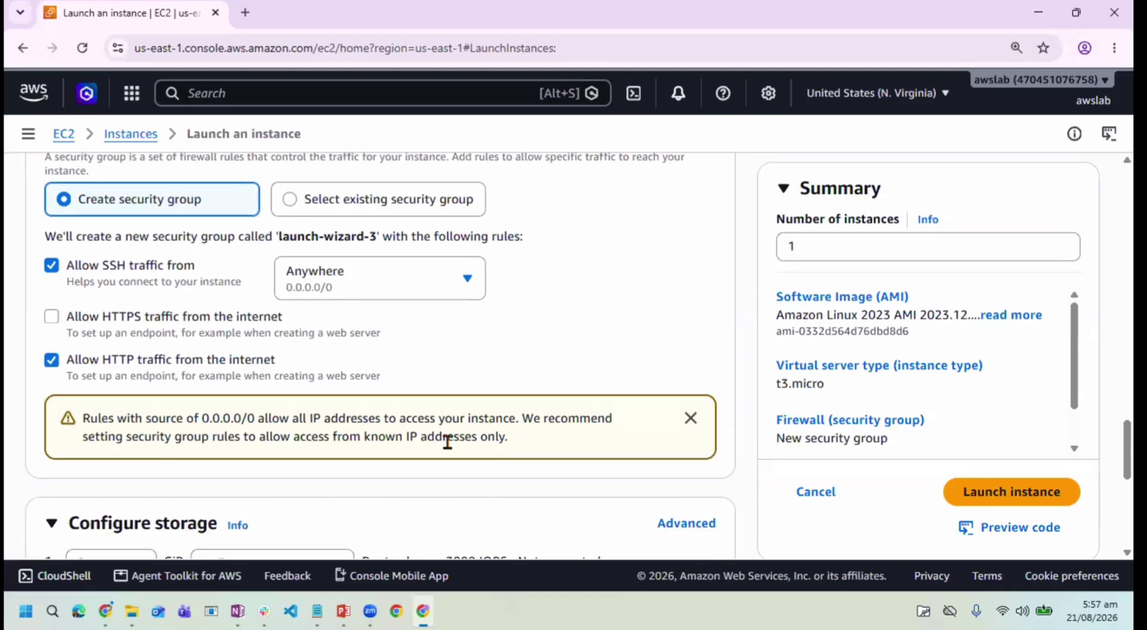
Step: Review the storage and file system settings, and recheck the key pair, network and name settings
{"action": "scroll", "coordinate": [447, 442], "scroll_direction": "down", "scroll_amount": 2}
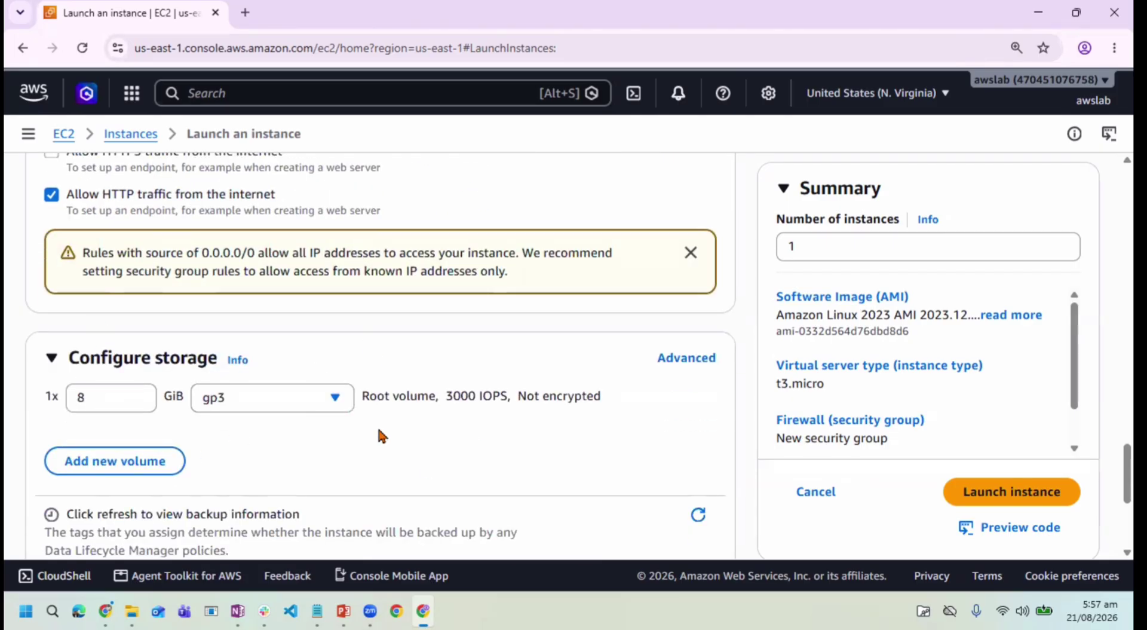
{"action": "scroll", "coordinate": [380, 435], "scroll_direction": "down", "scroll_amount": 2}
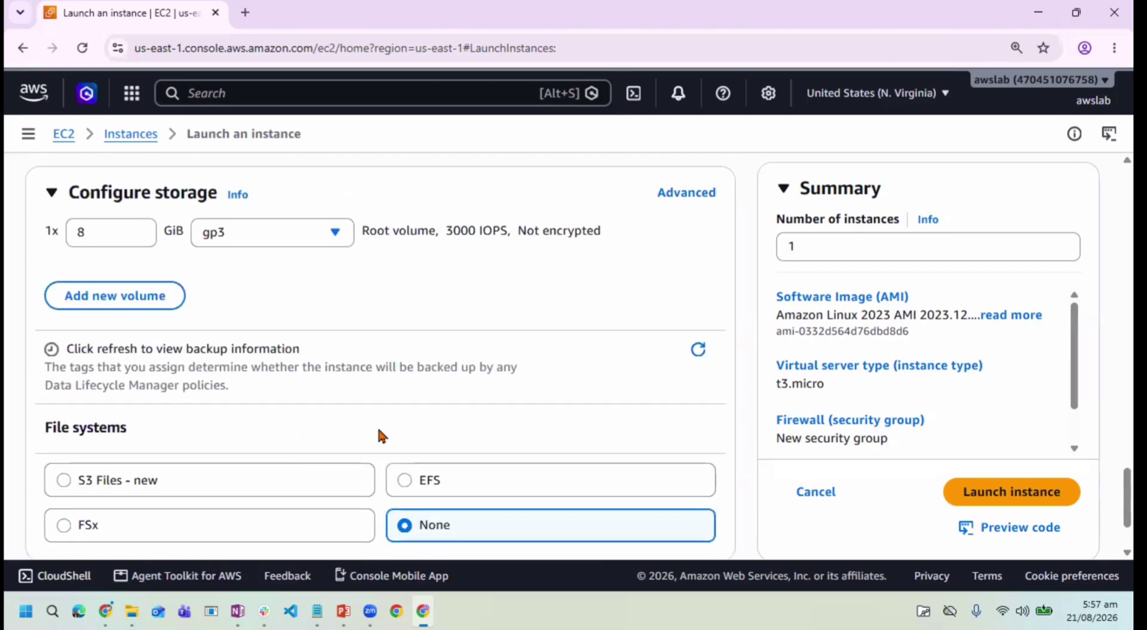
{"action": "scroll", "coordinate": [380, 435], "scroll_direction": "up", "scroll_amount": 1}
{"action": "scroll", "coordinate": [381, 435], "scroll_direction": "down", "scroll_amount": 2}
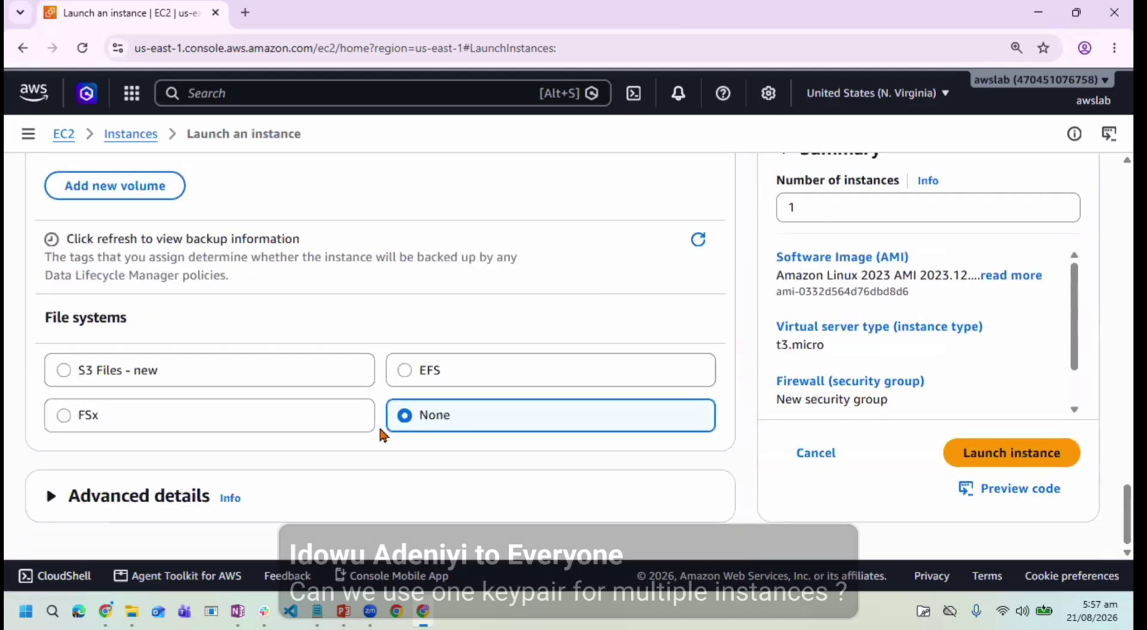
{"action": "scroll", "coordinate": [460, 340], "scroll_direction": "up", "scroll_amount": 15}
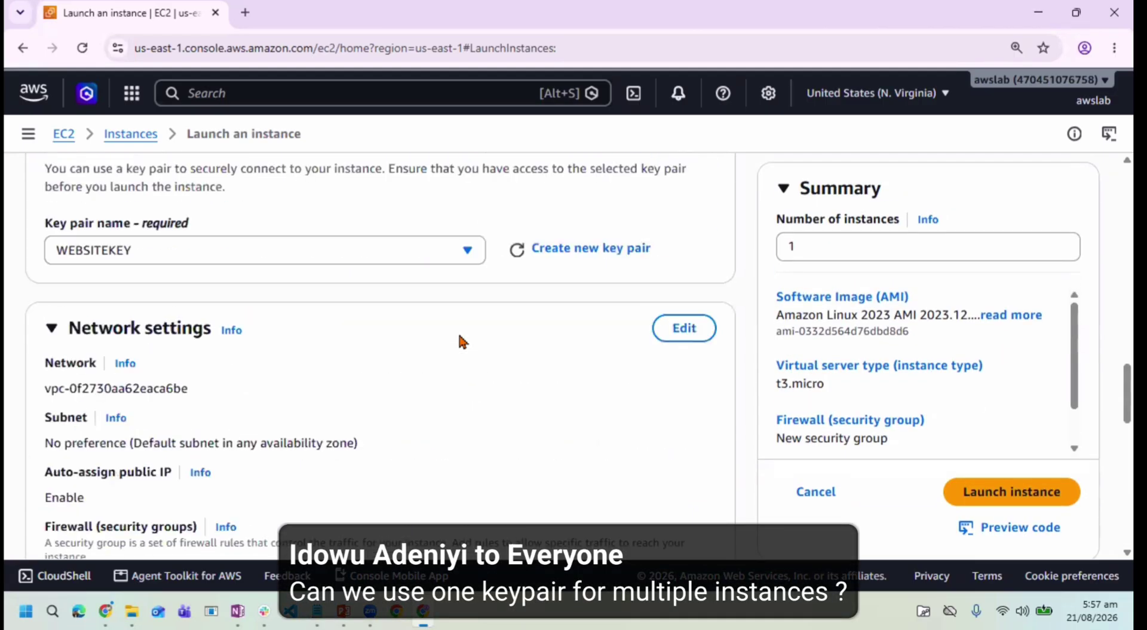
{"action": "scroll", "coordinate": [460, 341], "scroll_direction": "up", "scroll_amount": 10}
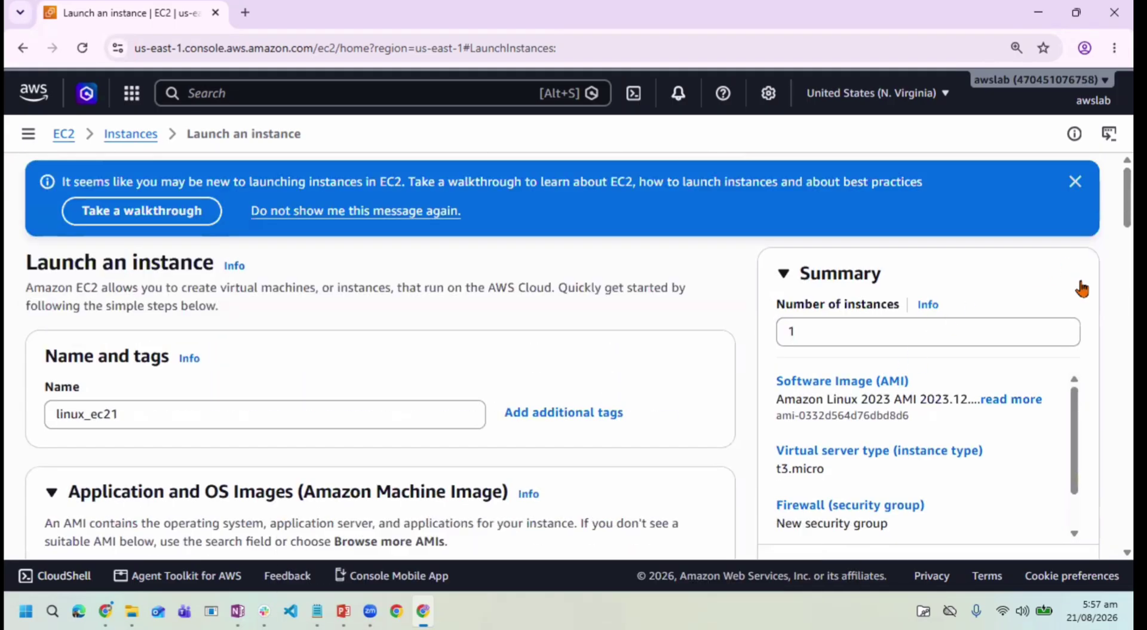
{"action": "scroll", "coordinate": [1082, 288], "scroll_direction": "down", "scroll_amount": 1}
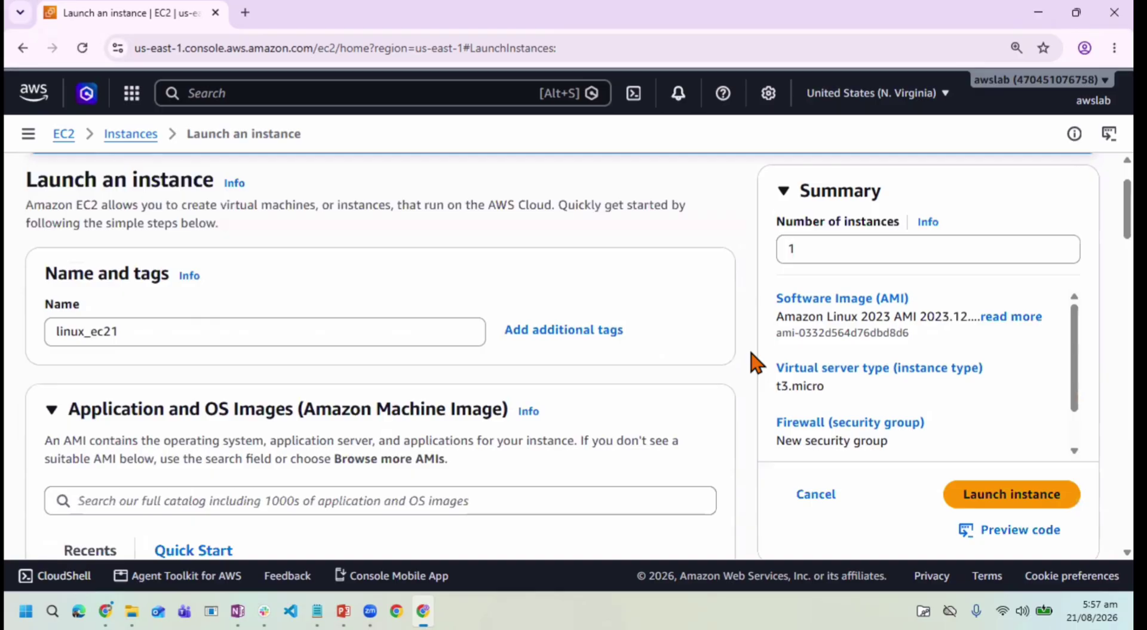
Step: Clear the name entered for the instance
{"action": "left_click", "coordinate": [852, 251]}
{"action": "double_click", "coordinate": [852, 251]}
{"action": "left_click", "coordinate": [337, 340]}
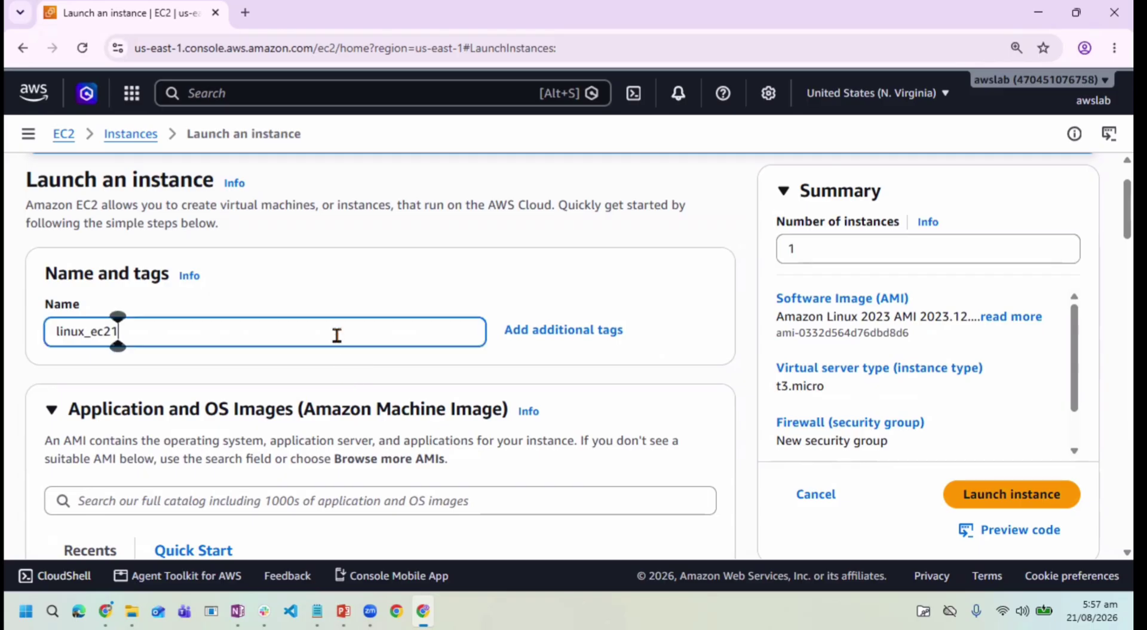
{"action": "key", "text": "ctrl+a"}
{"action": "key", "text": "BackSpace"}
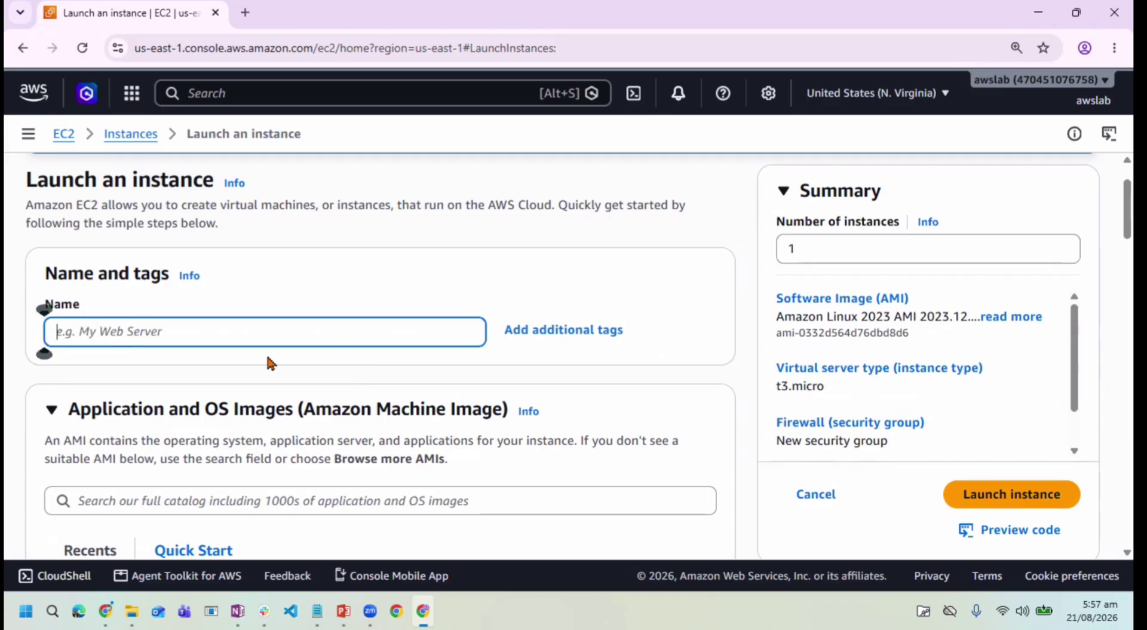
Step: Set the number of instances to 2 and launch them
{"action": "left_click", "coordinate": [852, 249]}
{"action": "key", "text": "ctrl+a"}
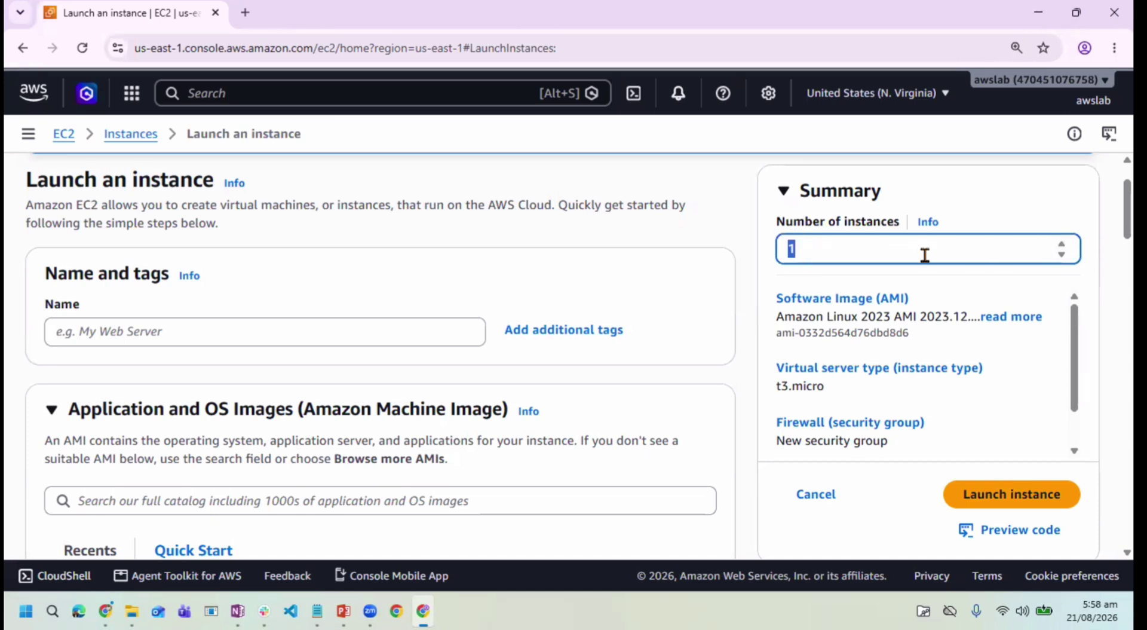
{"action": "type", "text": "2"}
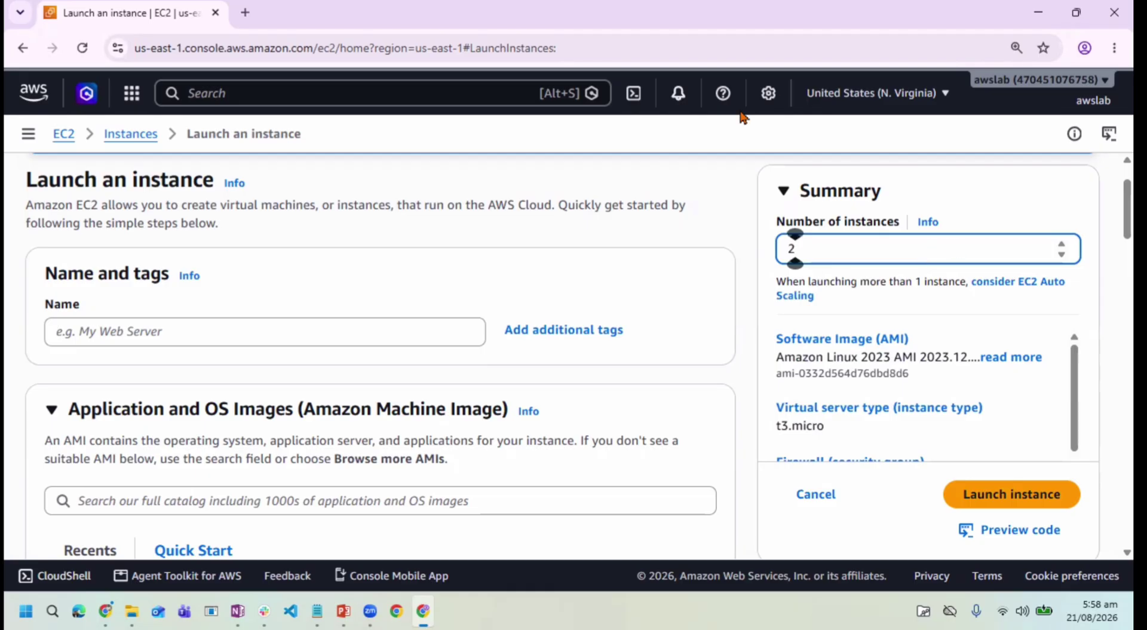
{"action": "scroll", "coordinate": [920, 311], "scroll_direction": "down", "scroll_amount": 3}
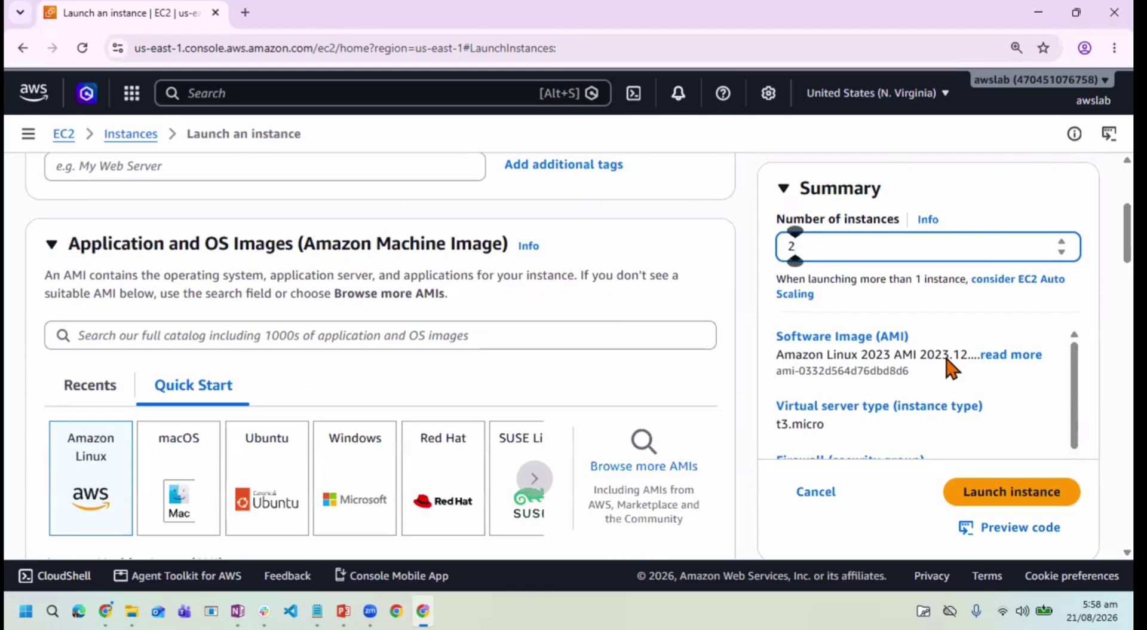
{"action": "scroll", "coordinate": [947, 367], "scroll_direction": "down", "scroll_amount": 1}
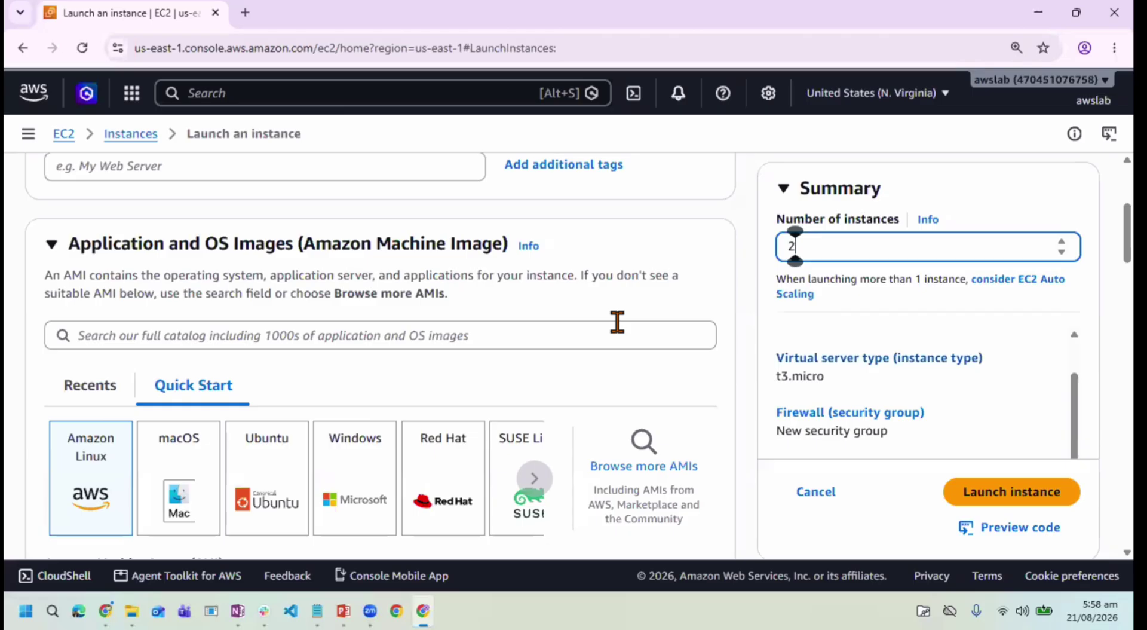
{"action": "scroll", "coordinate": [617, 328], "scroll_direction": "up", "scroll_amount": 1}
{"action": "scroll", "coordinate": [618, 328], "scroll_direction": "up", "scroll_amount": 1}
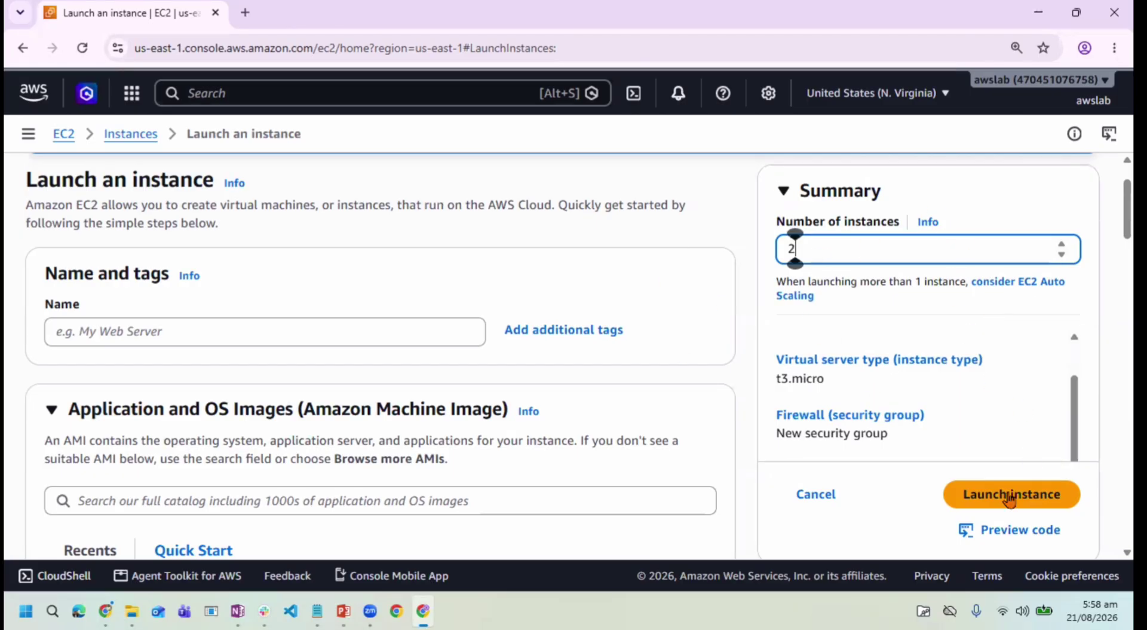
{"action": "left_click", "coordinate": [983, 485]}
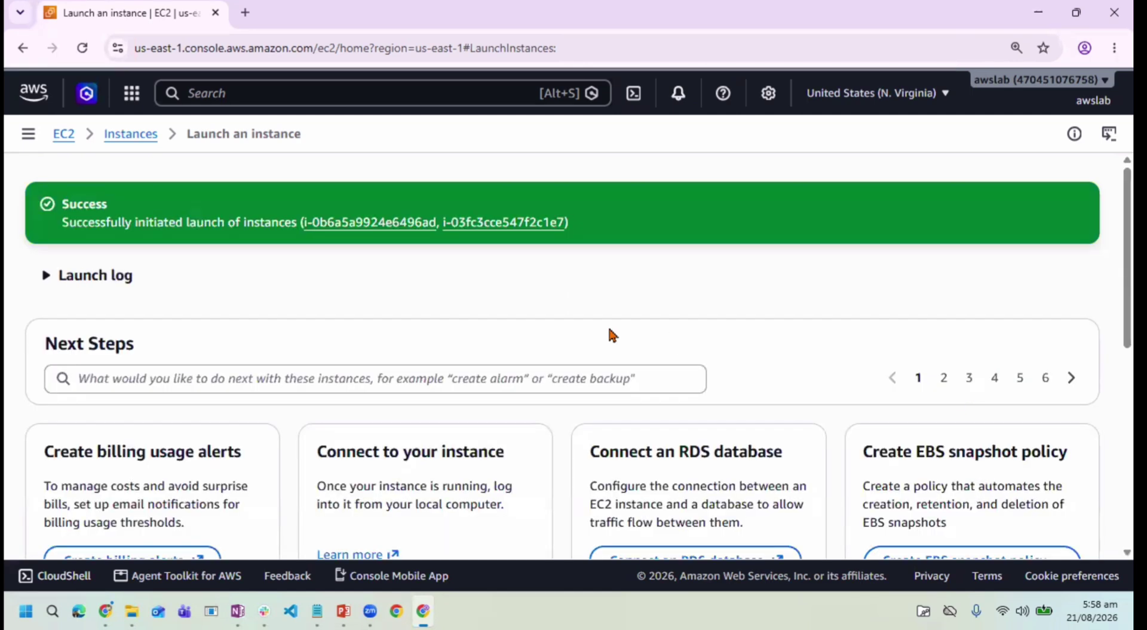
Step: Open the detail pages of both newly launched instances in separate browser tabs and check them
{"action": "right_click", "coordinate": [366, 227]}
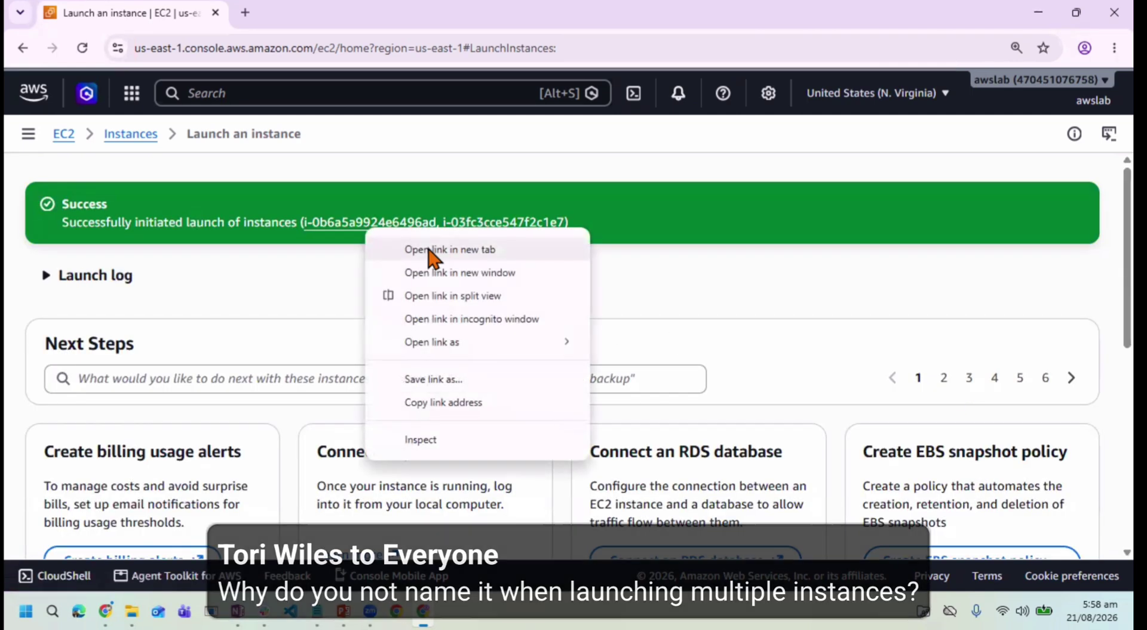
{"action": "left_click", "coordinate": [429, 250]}
{"action": "right_click", "coordinate": [467, 222]}
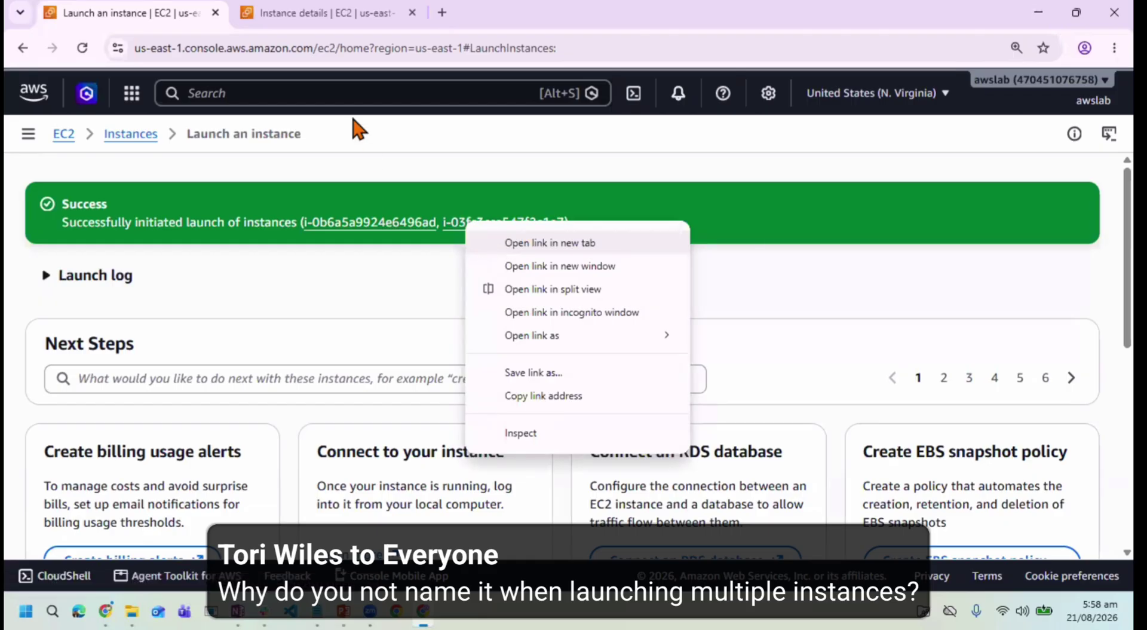
{"action": "key", "text": "Return"}
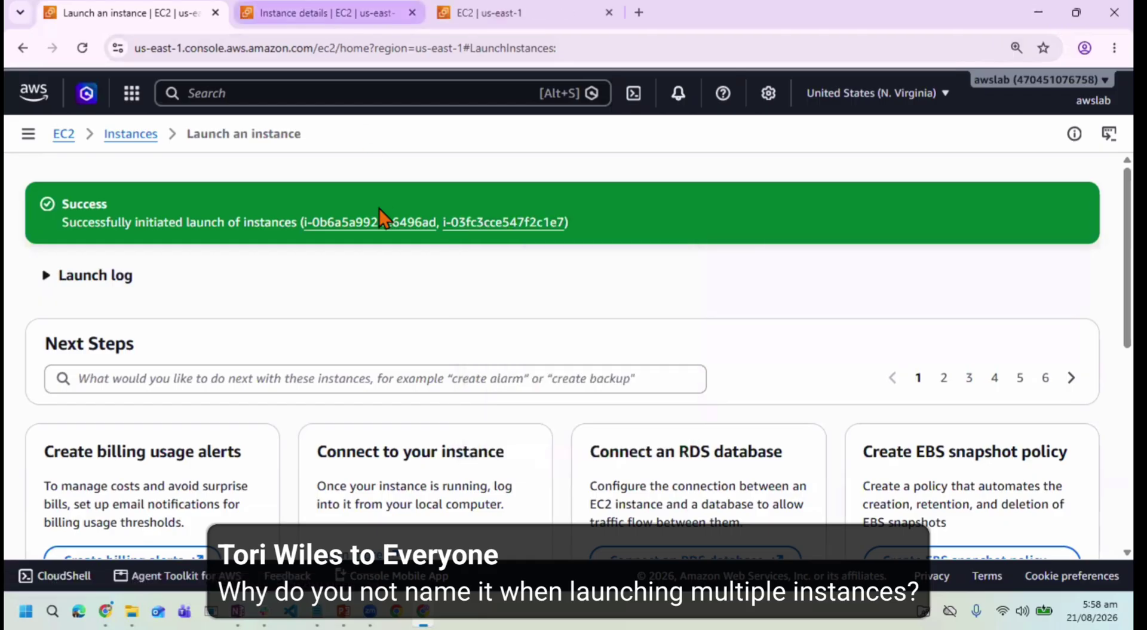
{"action": "key", "text": "ctrl+Tab"}
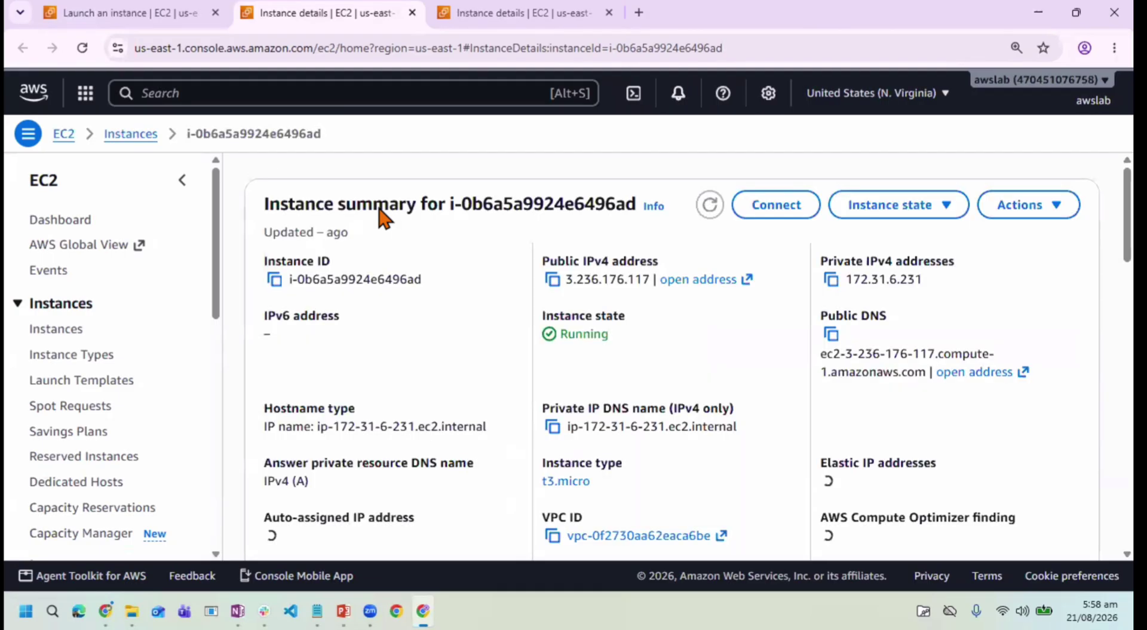
{"action": "left_click", "coordinate": [106, 14]}
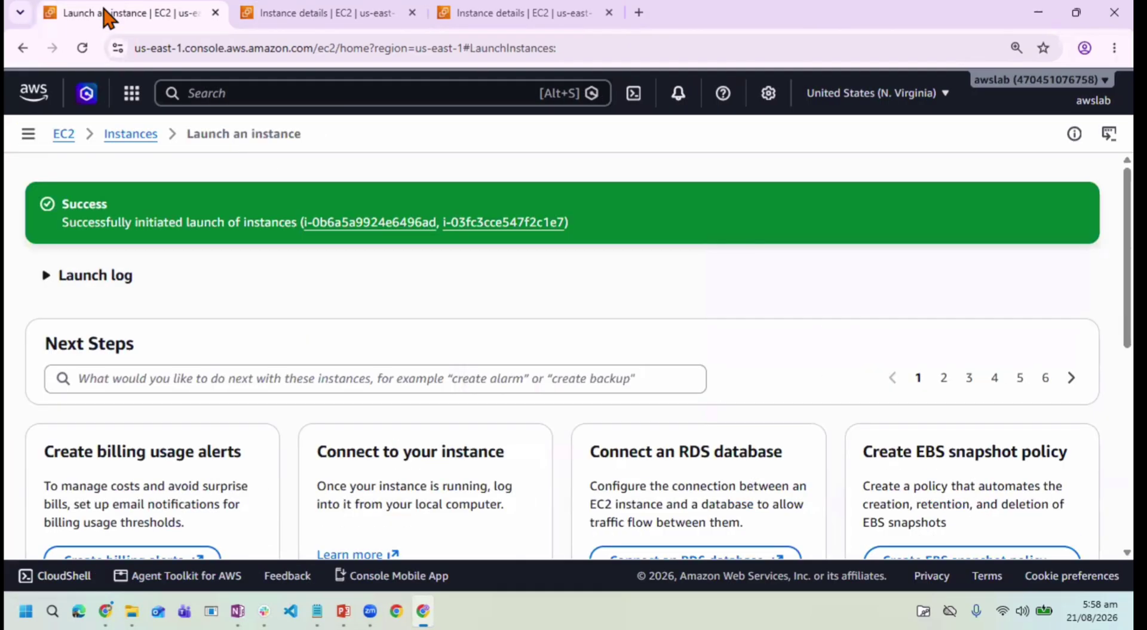
{"action": "left_click", "coordinate": [282, 13]}
{"action": "left_click", "coordinate": [510, 14]}
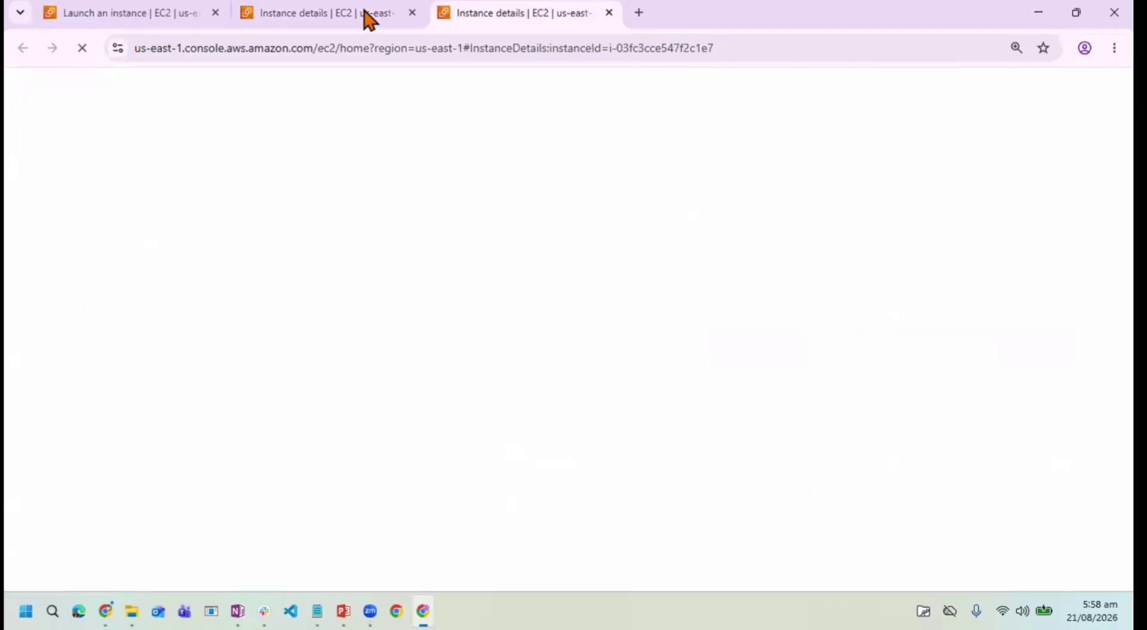
{"action": "left_click", "coordinate": [239, 16]}
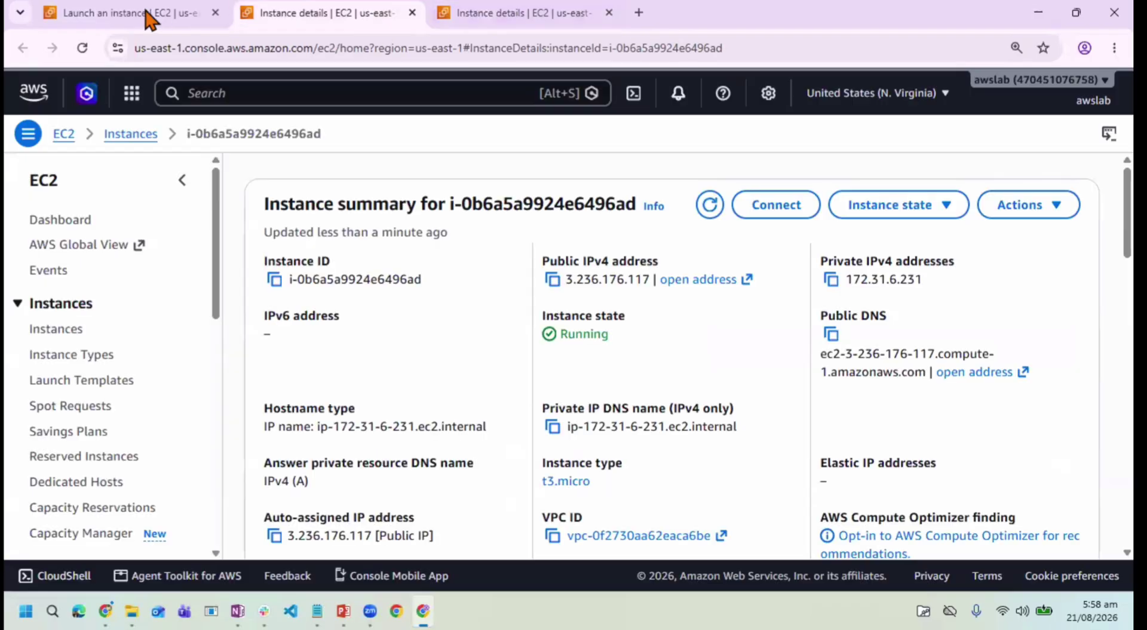
Step: Name the first instance in the instances list linux_ec2_1 and save the name
{"action": "left_click", "coordinate": [138, 136]}
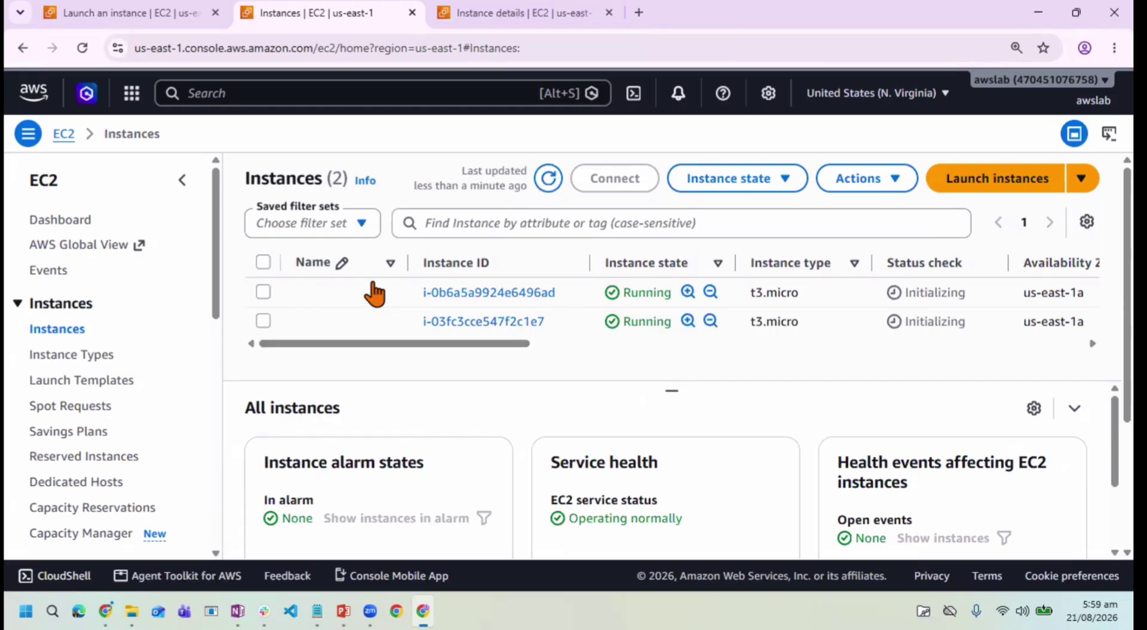
{"action": "left_click", "coordinate": [371, 306]}
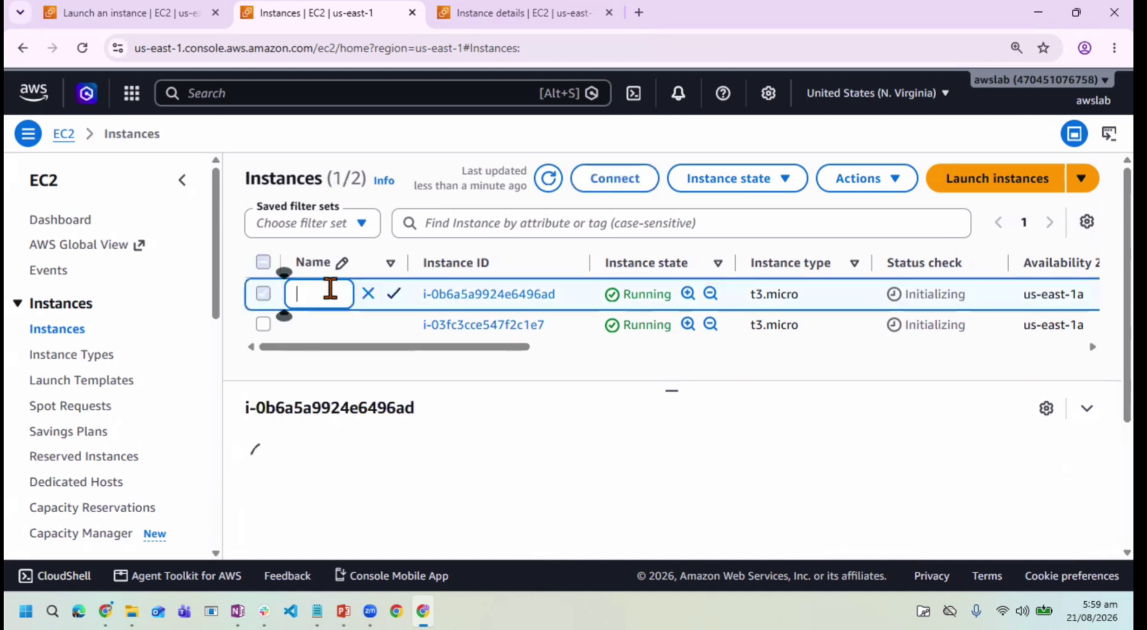
{"action": "type", "text": "linux_ec"}
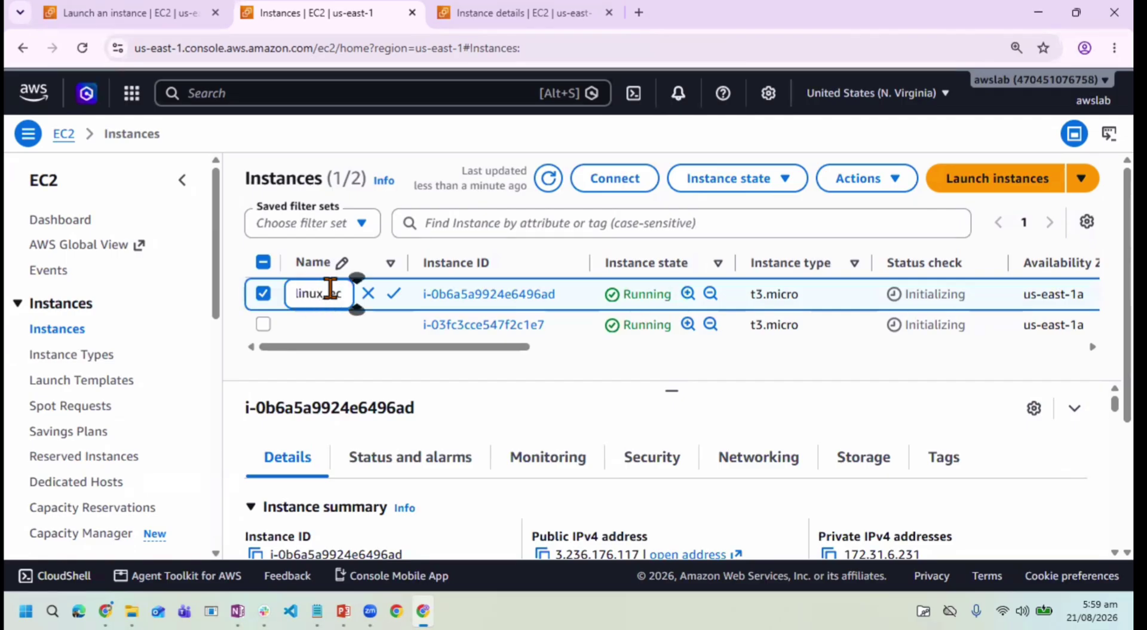
{"action": "type", "text": "2_1"}
{"action": "double_click", "coordinate": [330, 289]}
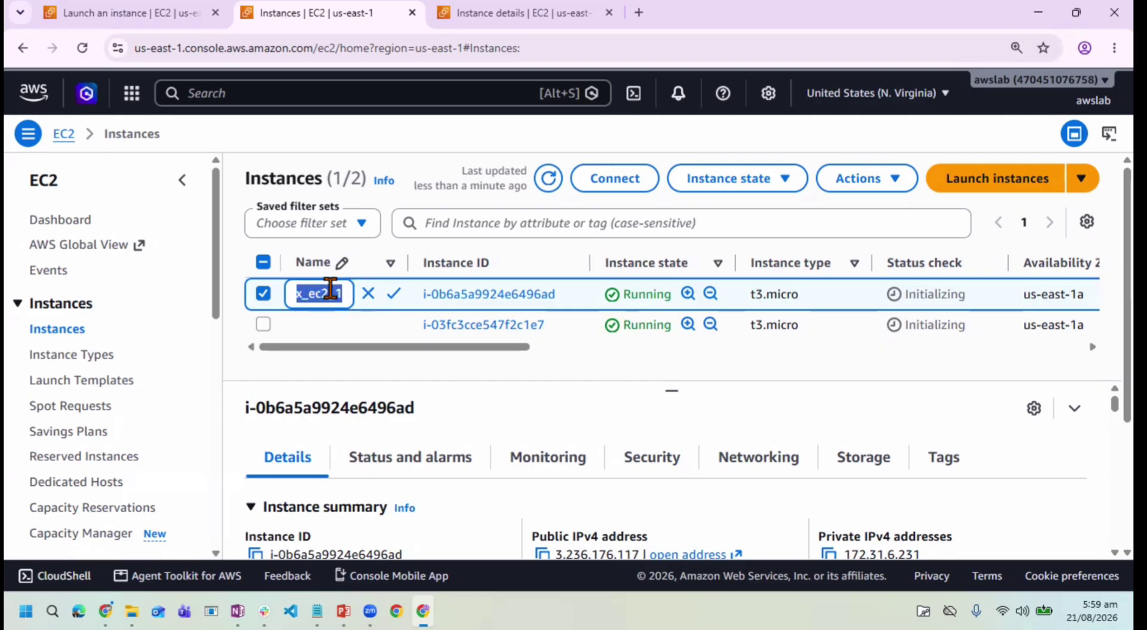
{"action": "left_click", "coordinate": [393, 294]}
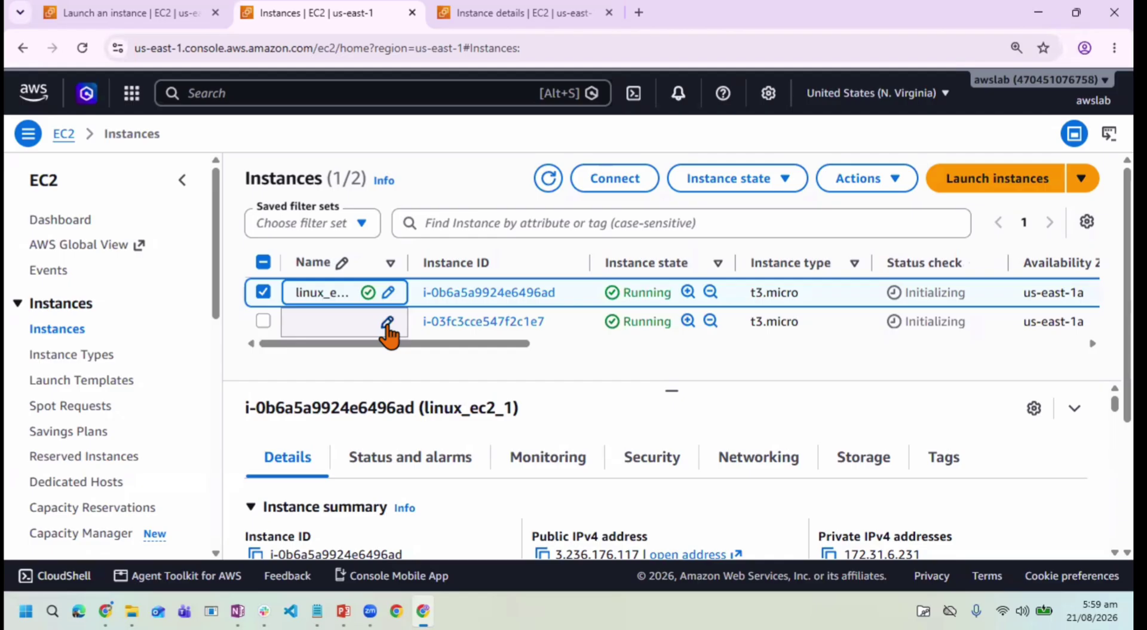
Step: Name the second instance linux_ec2_2 and save the name
{"action": "left_click", "coordinate": [387, 323]}
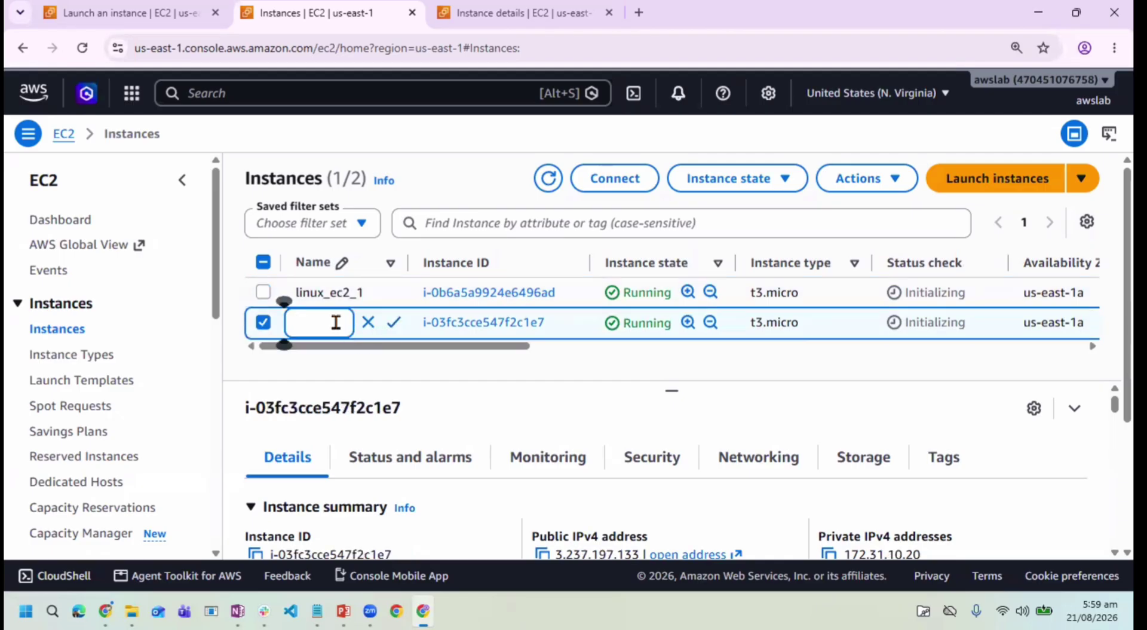
{"action": "type", "text": "x_ec2_1"}
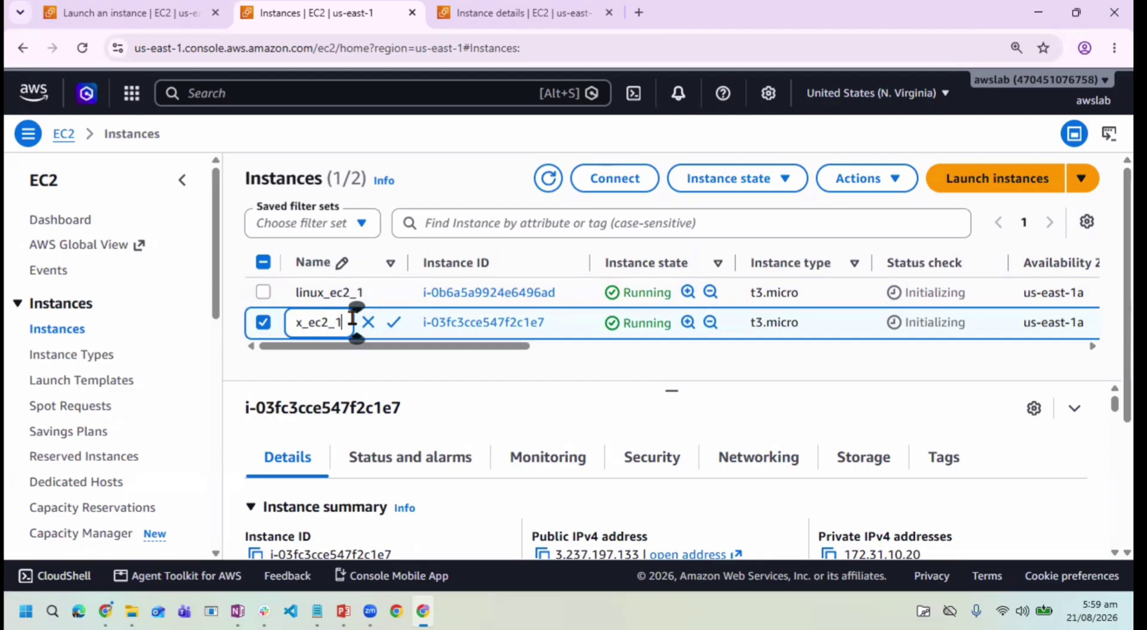
{"action": "key", "text": "BackSpace"}
{"action": "type", "text": "2"}
{"action": "left_click", "coordinate": [395, 323]}
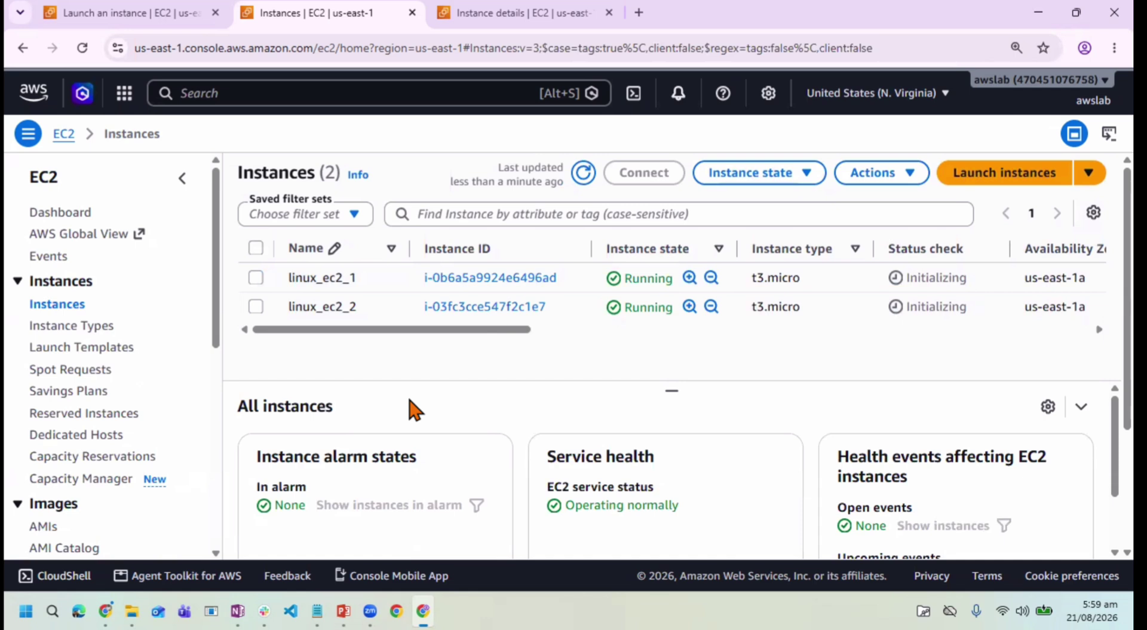
Step: Connect to the linux_ec2_1 instance in the web browser using EC2 Instance Connect
{"action": "left_click", "coordinate": [256, 277]}
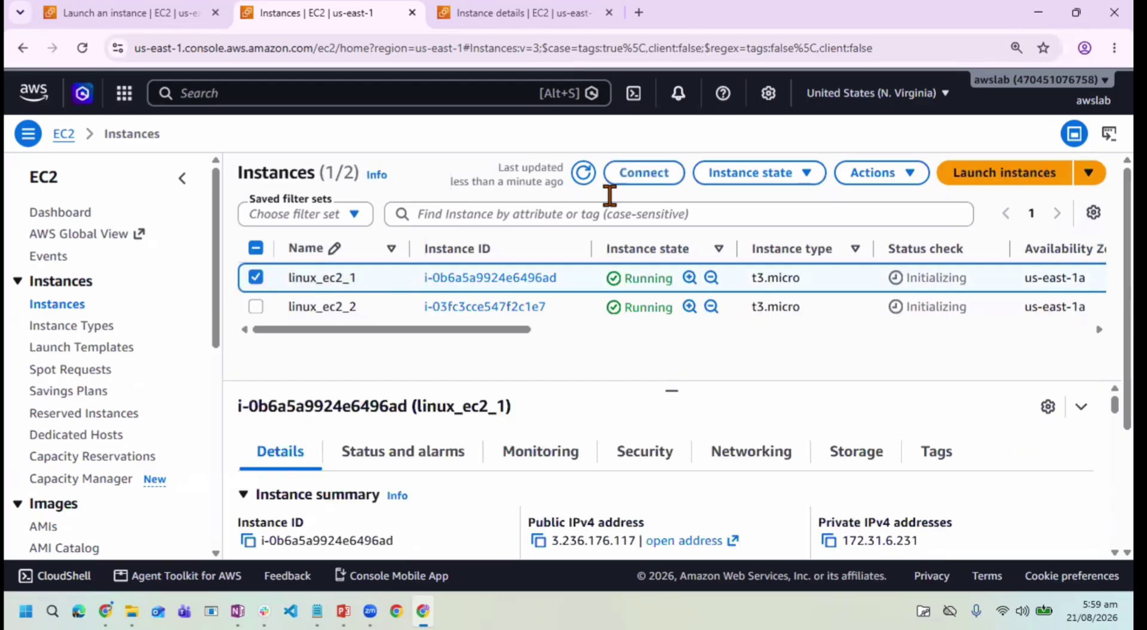
{"action": "left_click", "coordinate": [634, 179]}
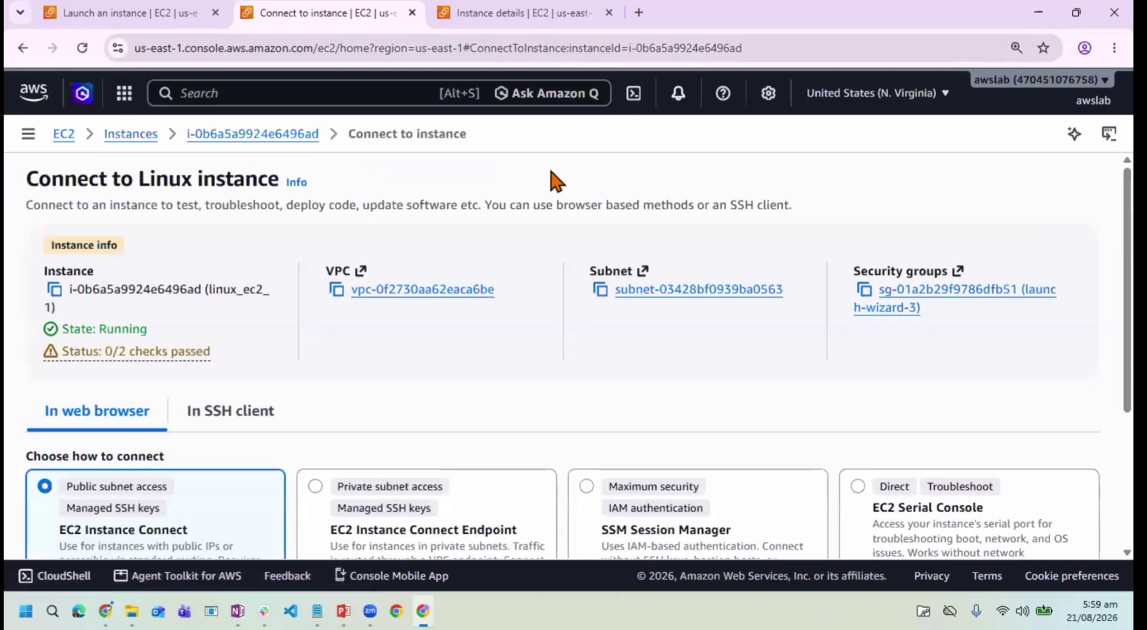
{"action": "scroll", "coordinate": [529, 297], "scroll_direction": "down", "scroll_amount": 5}
{"action": "scroll", "coordinate": [525, 290], "scroll_direction": "down", "scroll_amount": 3}
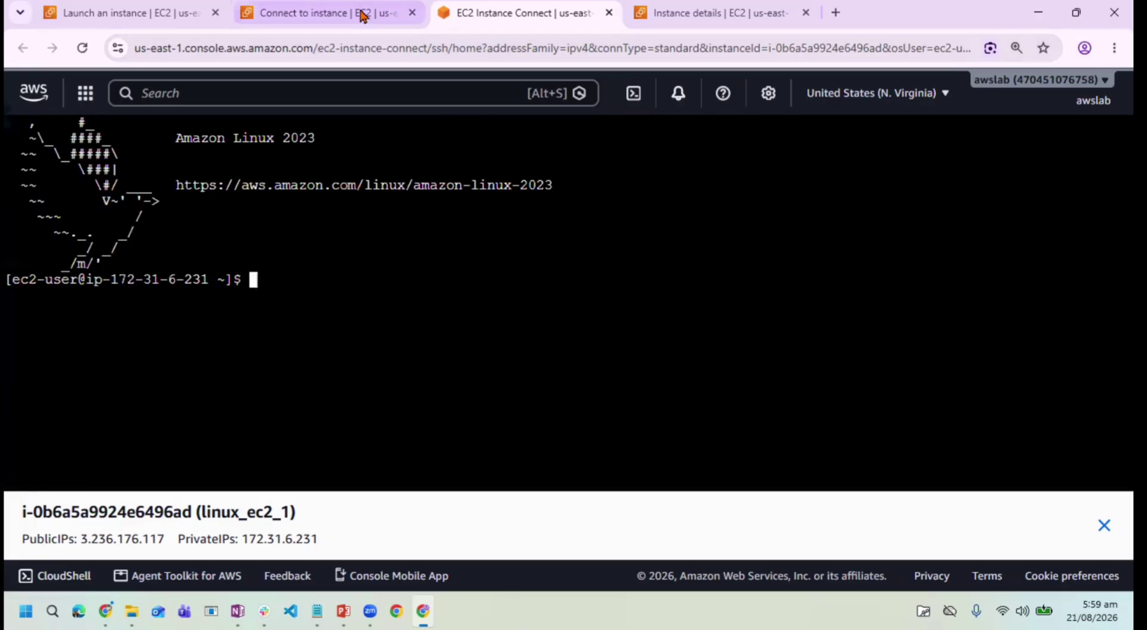
Step: Close the leftover connection setup page and open the instances list from the launch confirmation page
{"action": "left_click", "coordinate": [411, 13]}
{"action": "left_click", "coordinate": [144, 15]}
{"action": "left_click", "coordinate": [132, 134]}
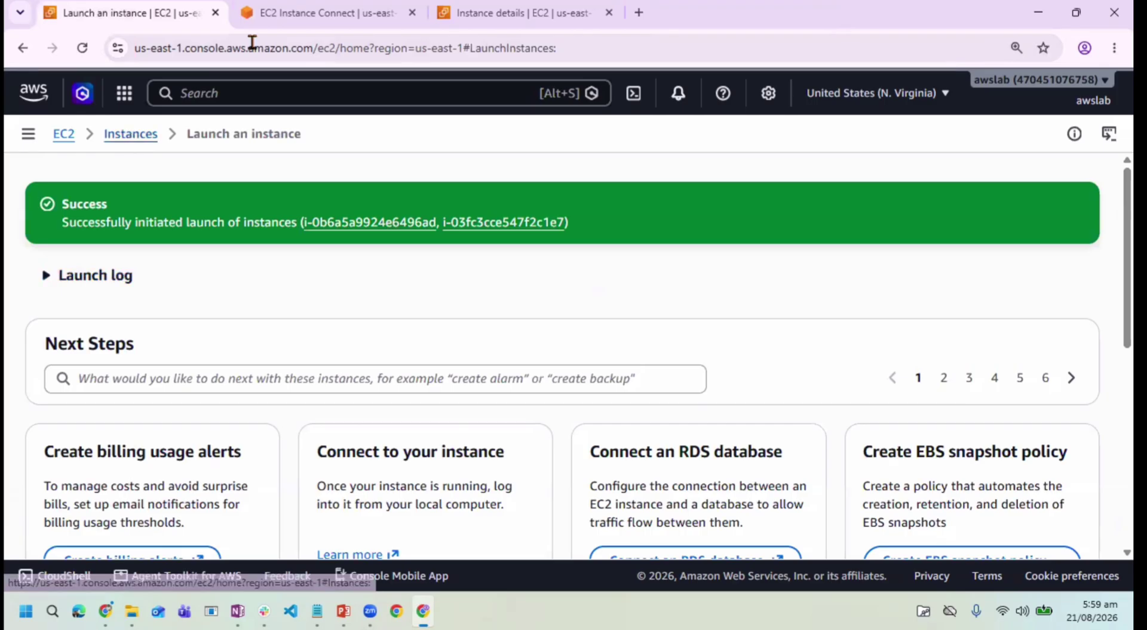
Step: Run sudo dnf update -y in the linux_ec2_1 terminal session
{"action": "left_click", "coordinate": [353, 16]}
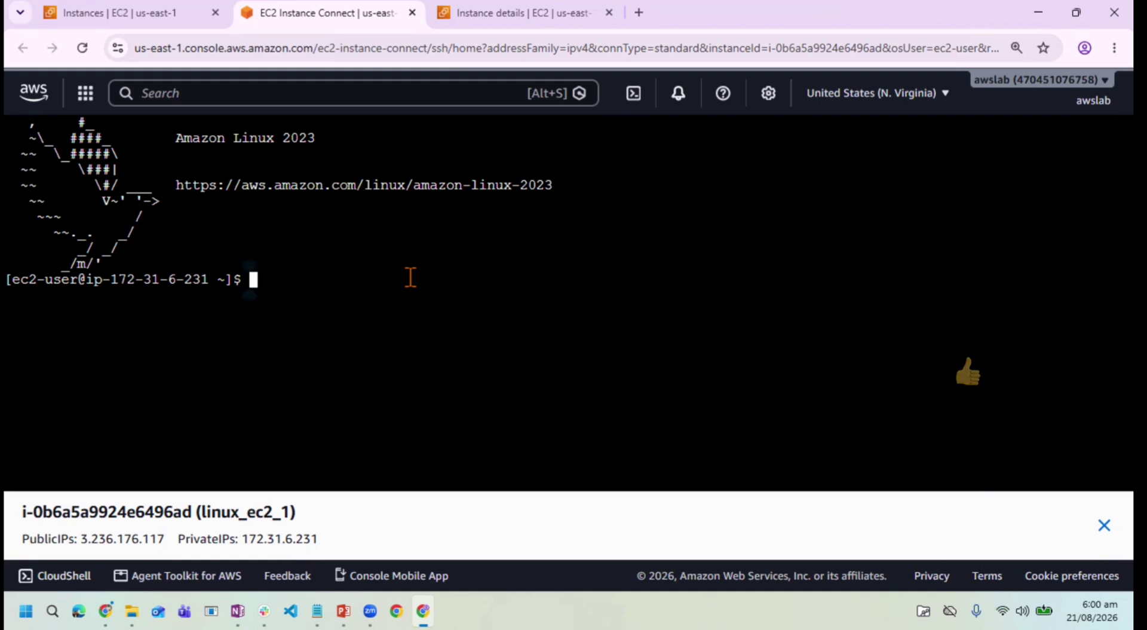
{"action": "type", "text": "sudo "}
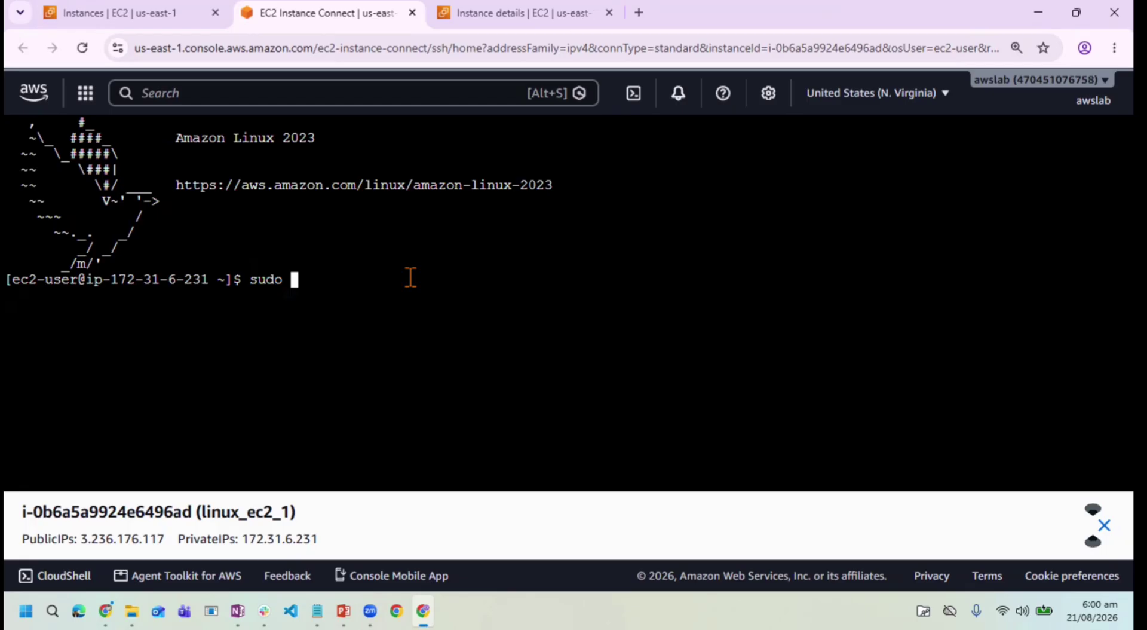
{"action": "type", "text": "d"}
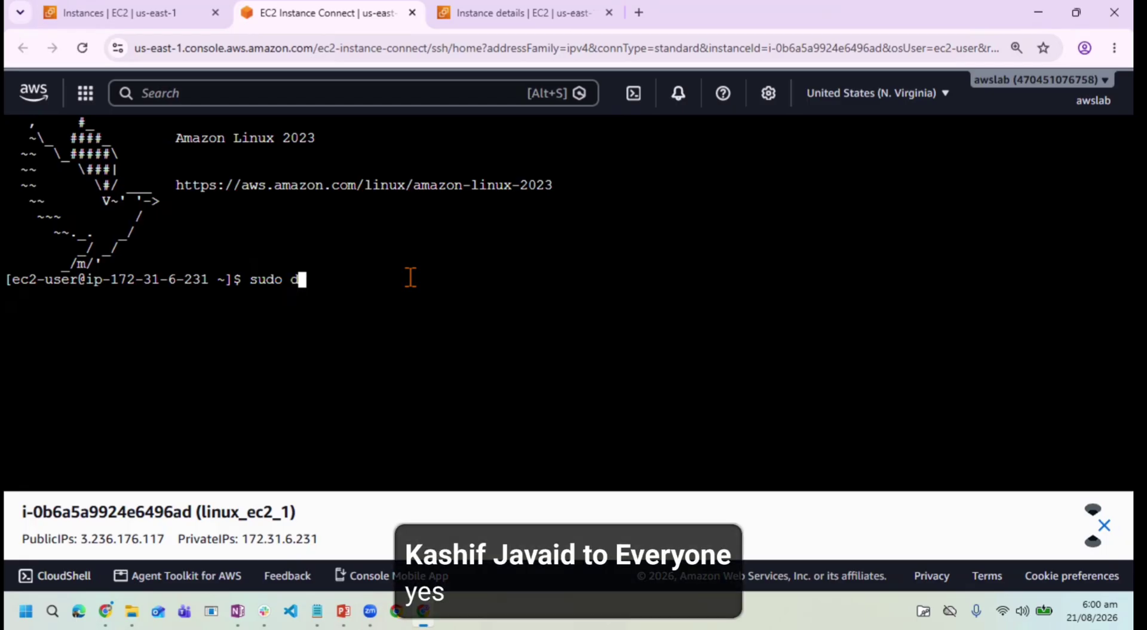
{"action": "type", "text": "nf update -"}
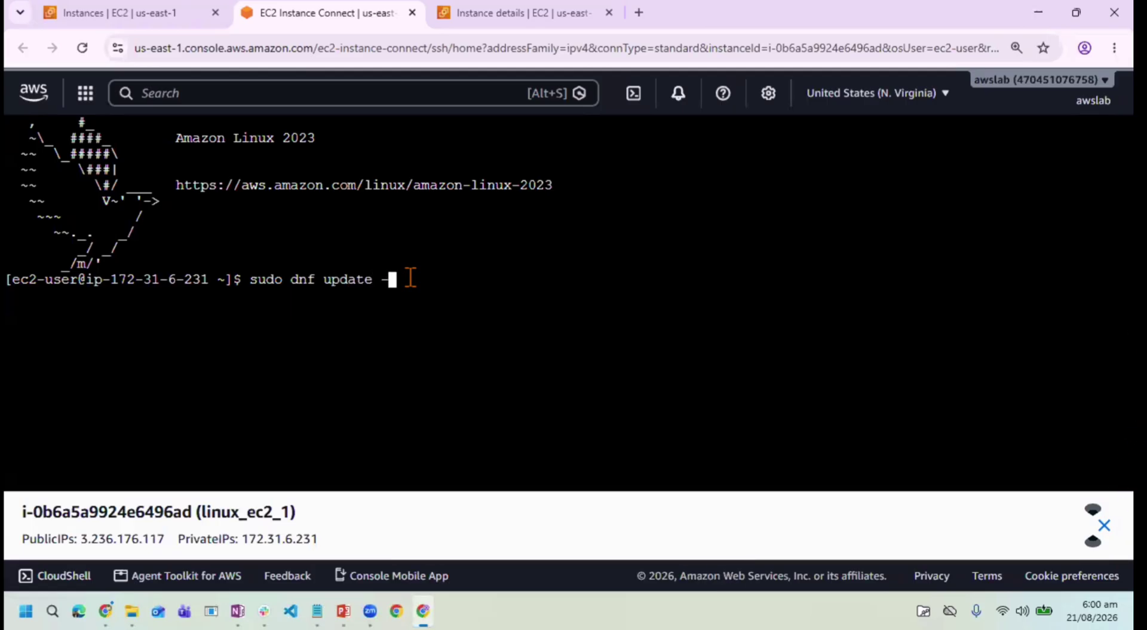
{"action": "type", "text": "y"}
{"action": "key", "text": "Return"}
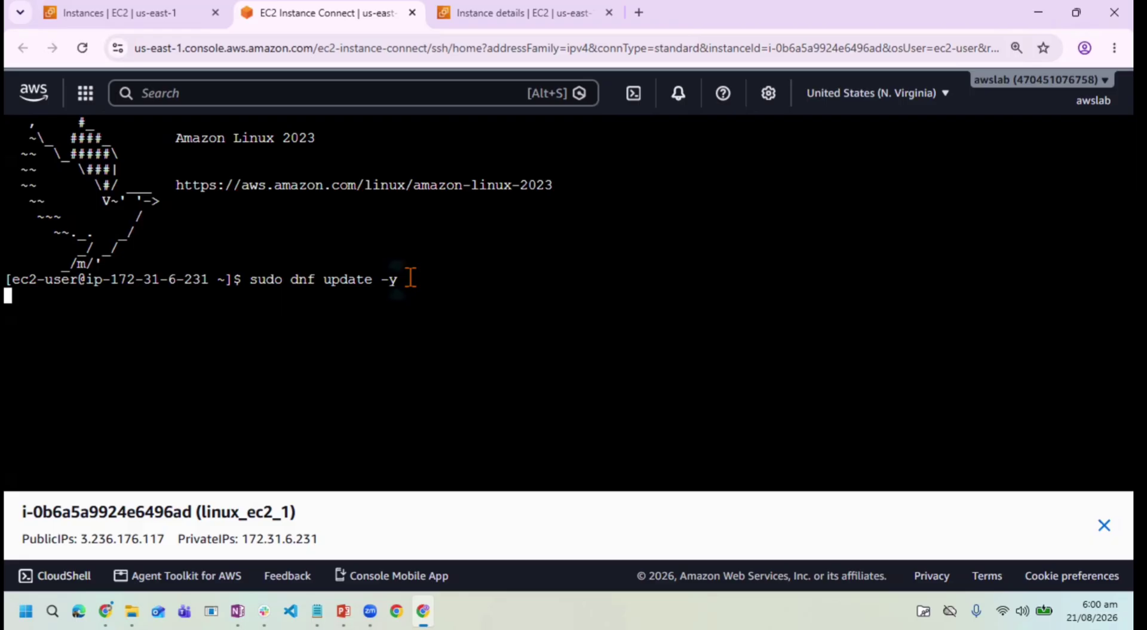
Step: Close the second instance's detail page and connect to linux_ec2_2 from the instances list using EC2 Instance Connect
{"action": "left_click", "coordinate": [499, 15]}
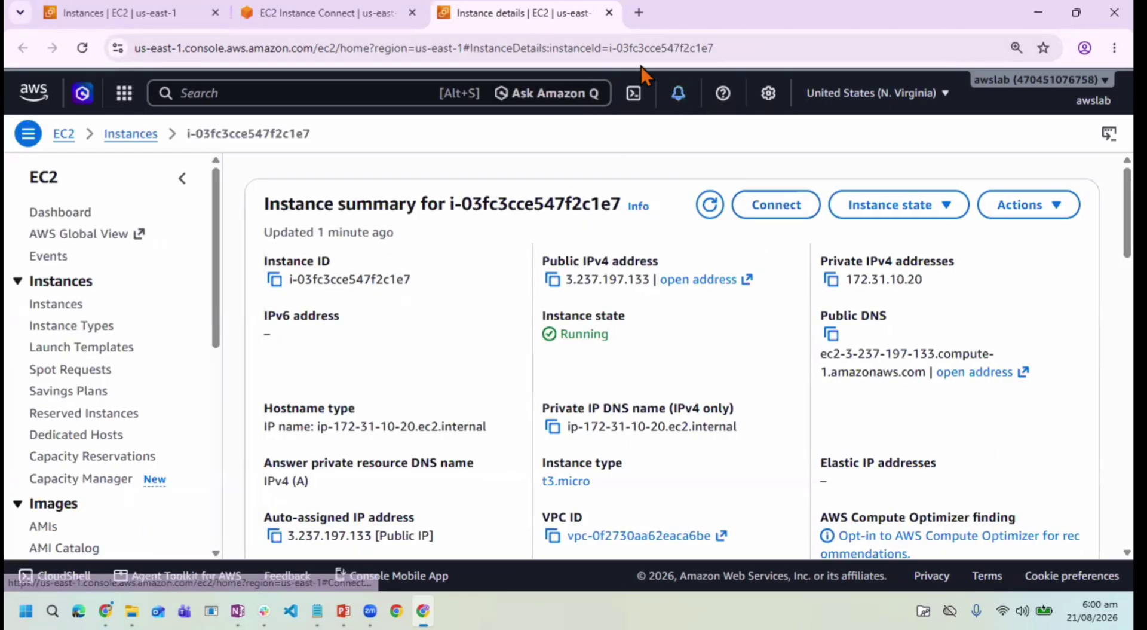
{"action": "left_click", "coordinate": [609, 12]}
{"action": "left_click", "coordinate": [170, 12]}
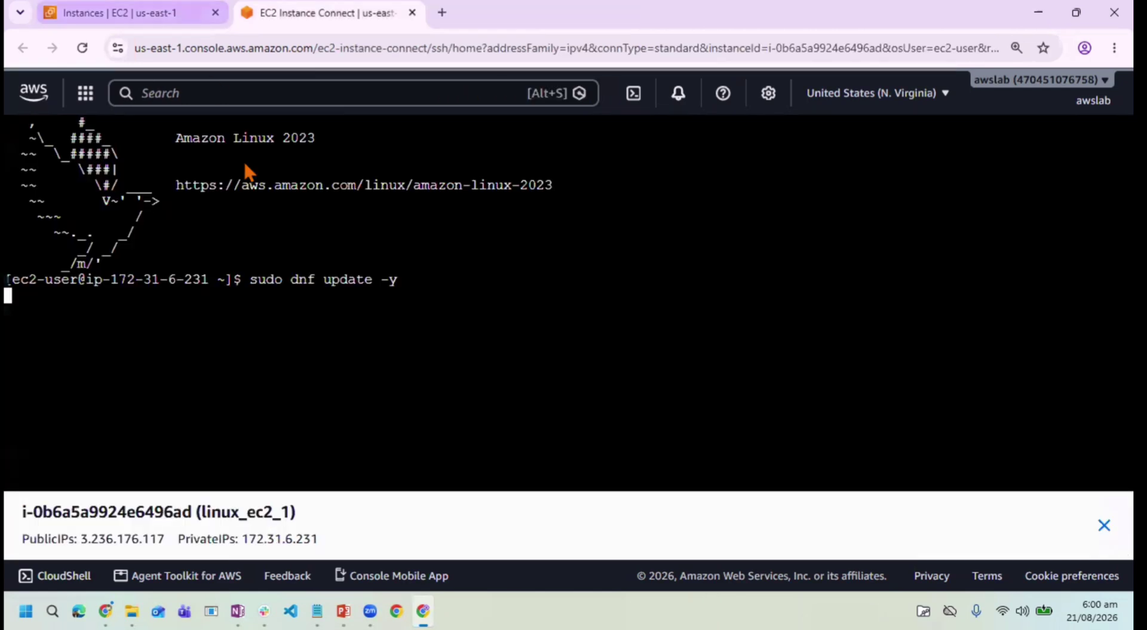
{"action": "left_click", "coordinate": [256, 307]}
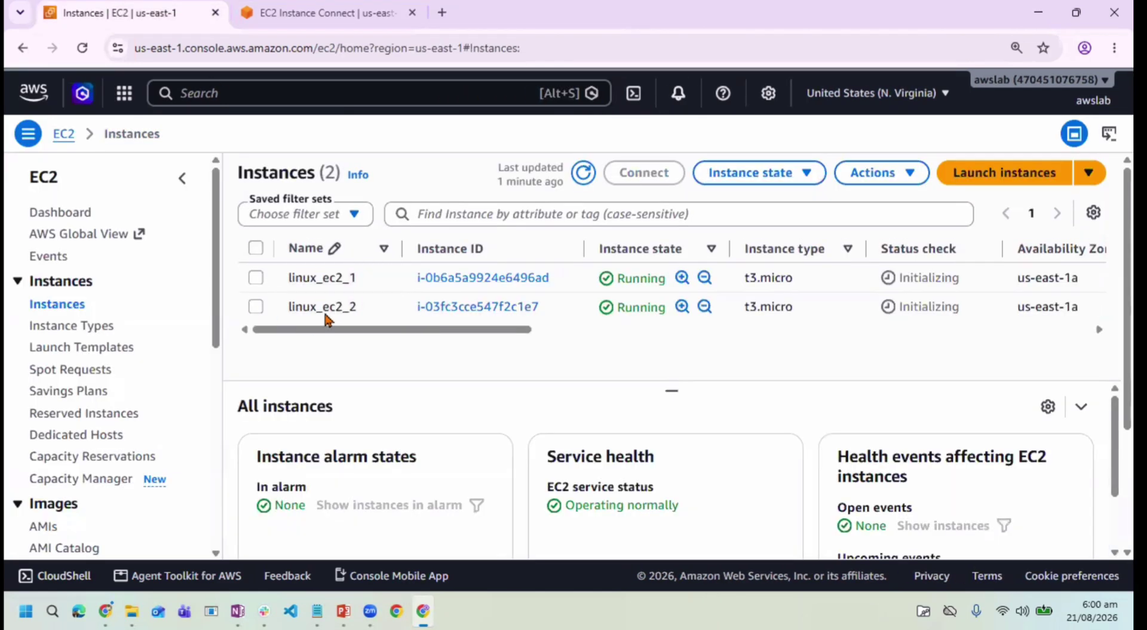
{"action": "left_click", "coordinate": [662, 175]}
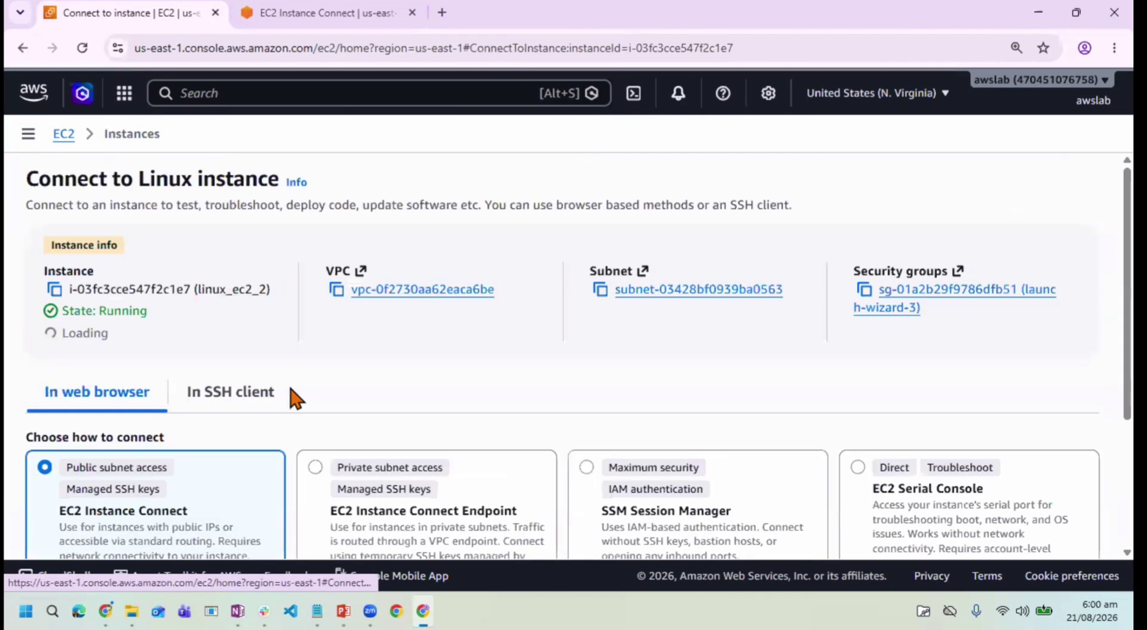
{"action": "scroll", "coordinate": [1080, 531], "scroll_direction": "down", "scroll_amount": 3}
{"action": "left_click", "coordinate": [1076, 526]}
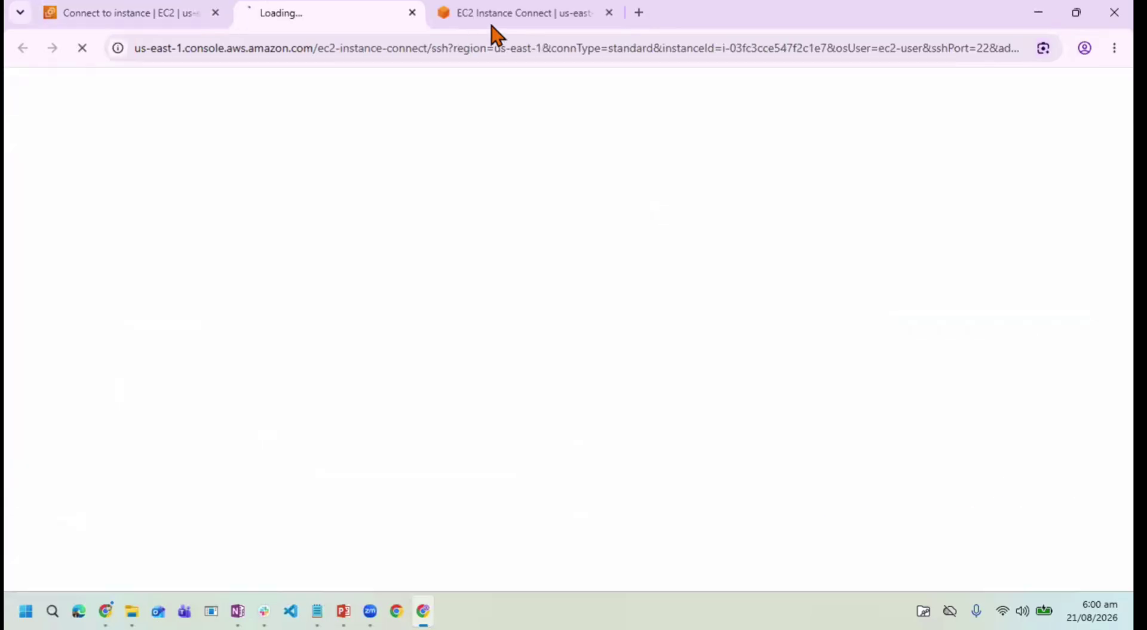
Step: Move the linux_ec2_1 terminal tab ahead of the linux_ec2_2 tab and display the linux_ec2_2 session
{"action": "left_click", "coordinate": [498, 15]}
{"action": "left_click_drag", "start_coordinate": [498, 15], "coordinate": [328, 24]}
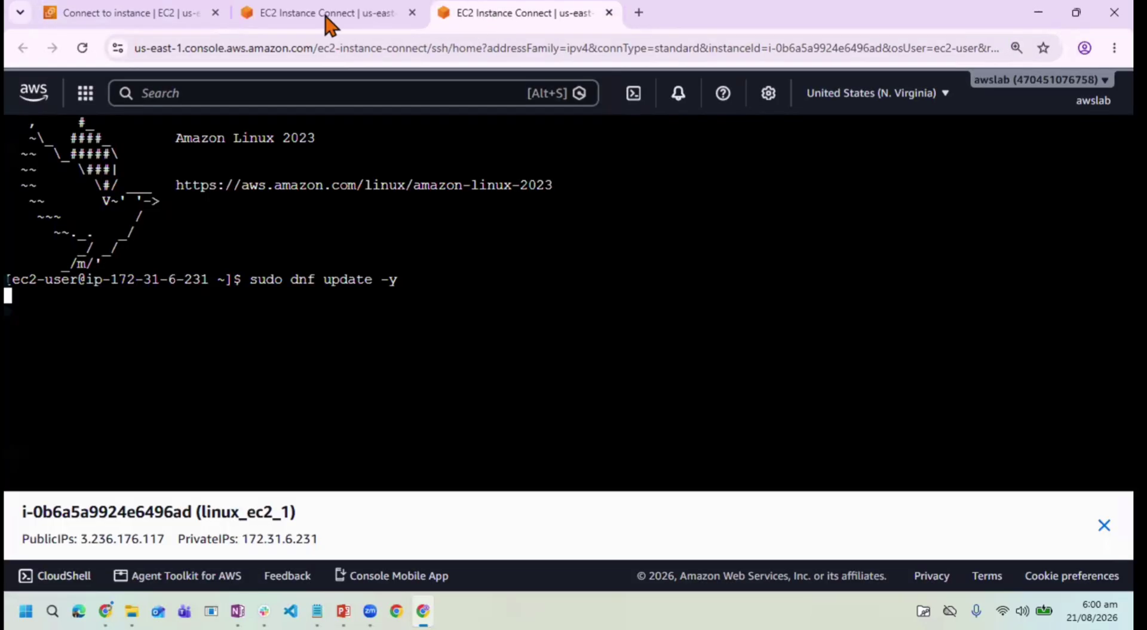
{"action": "left_click", "coordinate": [508, 24]}
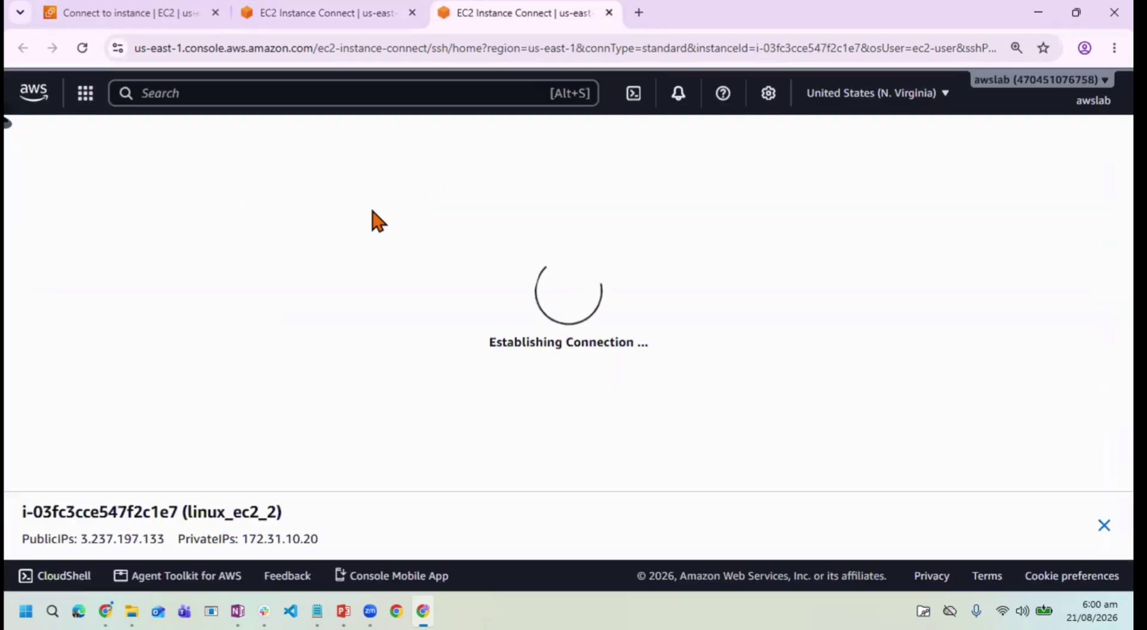
Step: Try to copy the sudo dnf update -y command from the linux_ec2_1 session into the linux_ec2_2 session, and clear the pasted text
{"action": "key", "text": "ctrl+shift+Tab"}
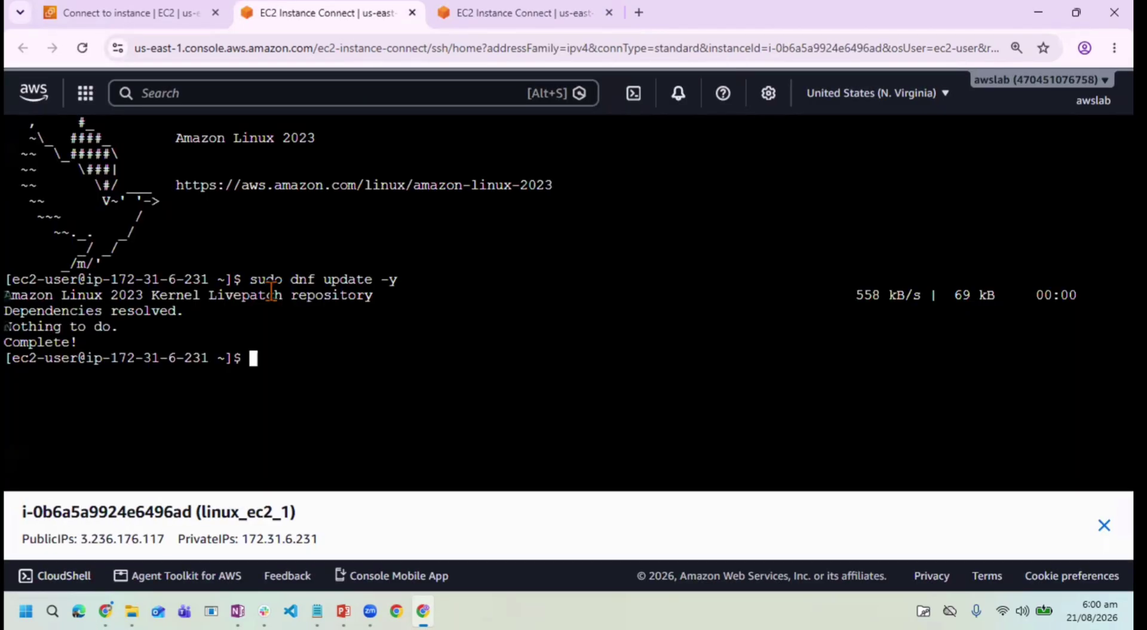
{"action": "left_click_drag", "start_coordinate": [253, 280], "coordinate": [390, 277]}
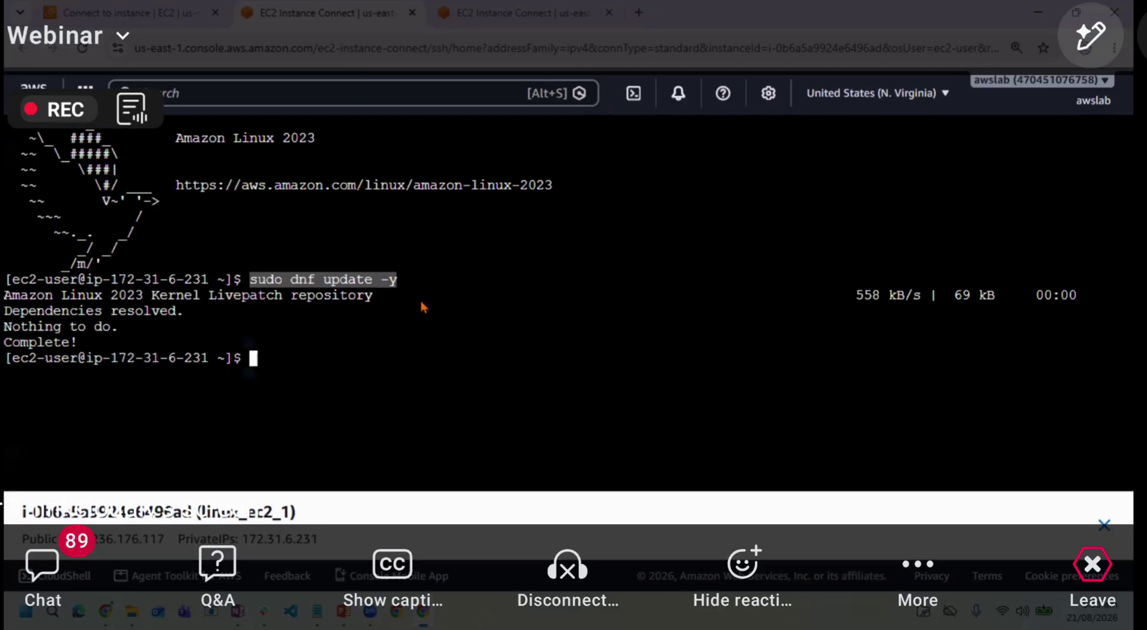
{"action": "right_click", "coordinate": [392, 279]}
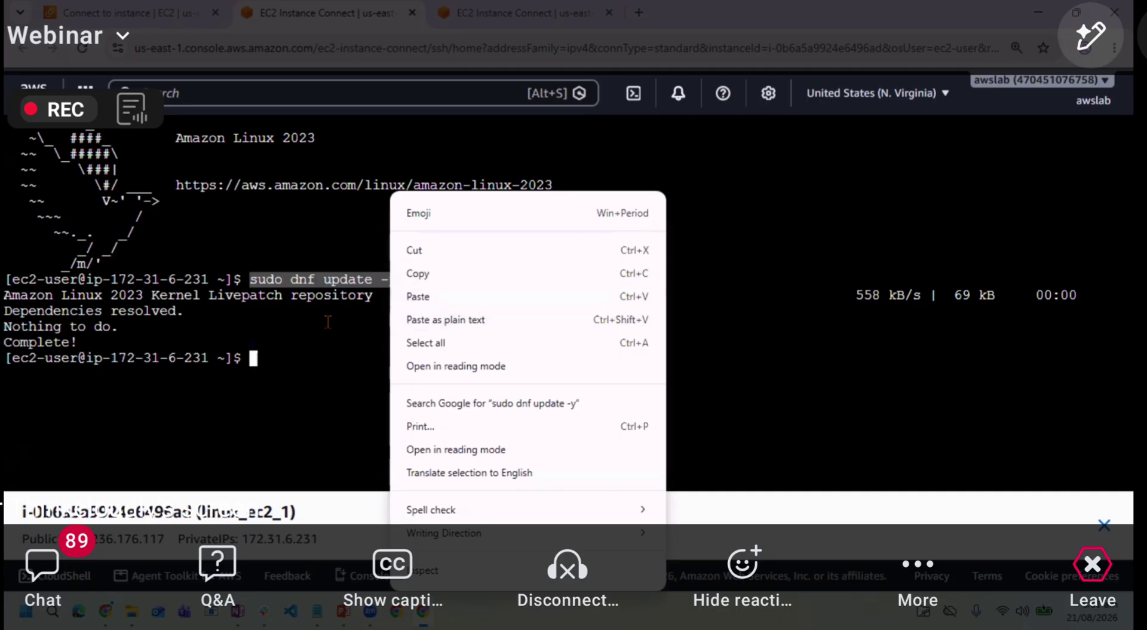
{"action": "double_click", "coordinate": [351, 280]}
{"action": "left_click_drag", "start_coordinate": [250, 279], "coordinate": [402, 281]}
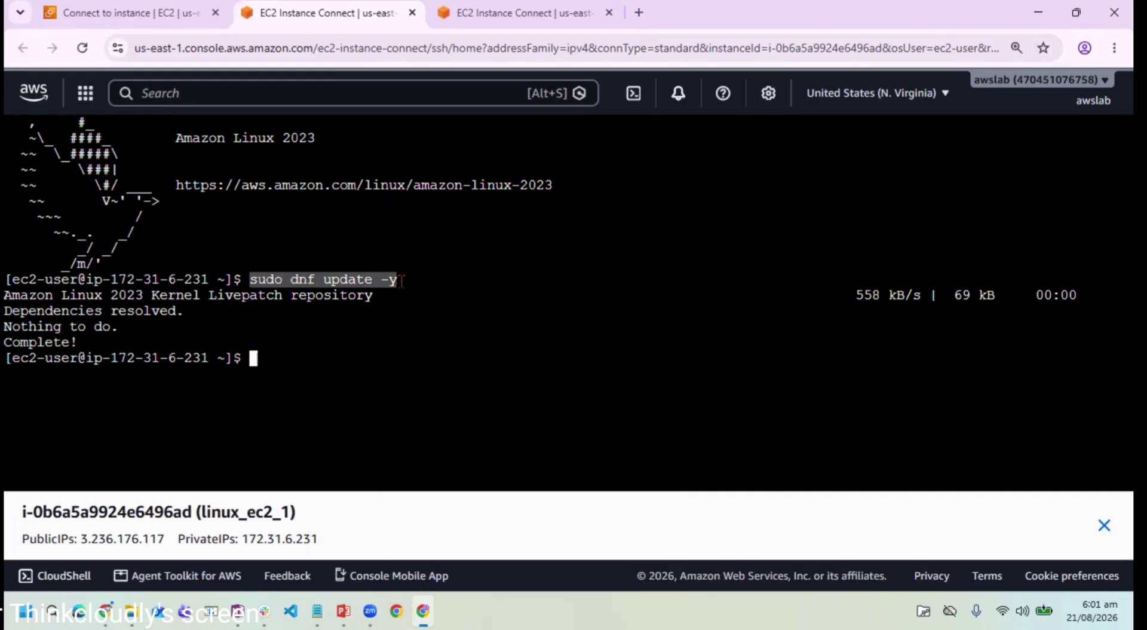
{"action": "key", "text": "ctrl+c"}
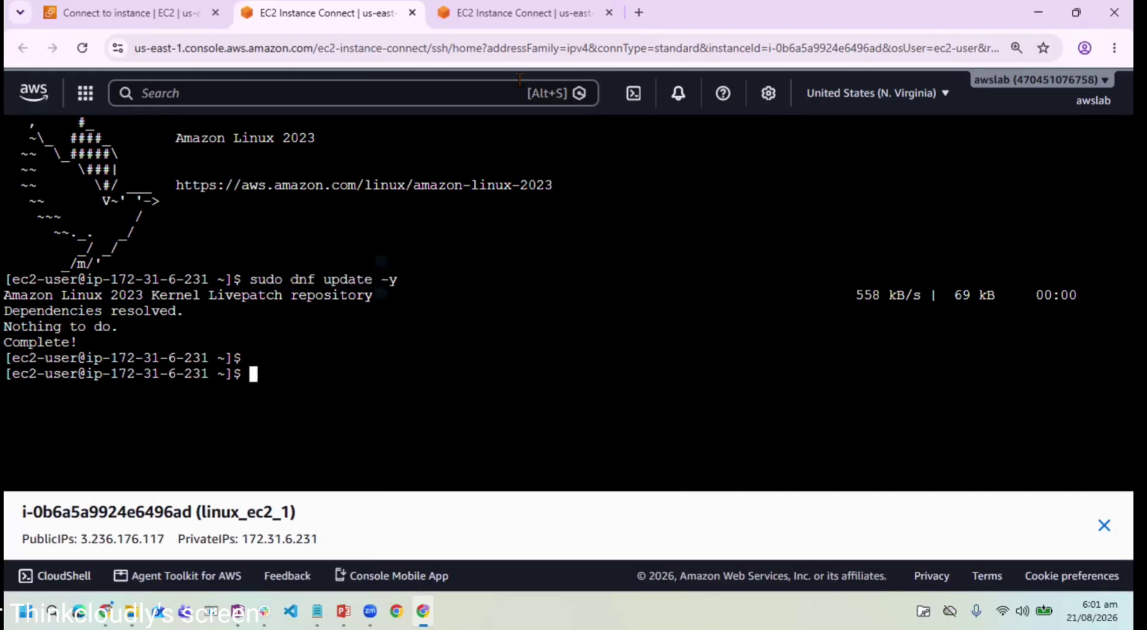
{"action": "left_click", "coordinate": [523, 13]}
{"action": "right_click", "coordinate": [564, 428]}
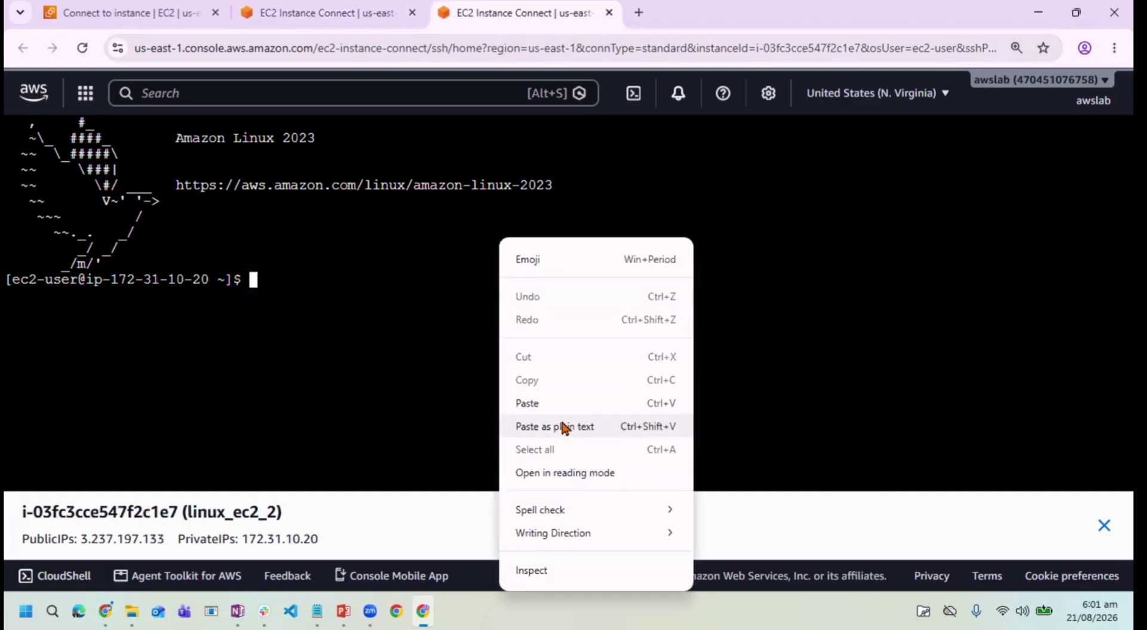
{"action": "left_click", "coordinate": [562, 425]}
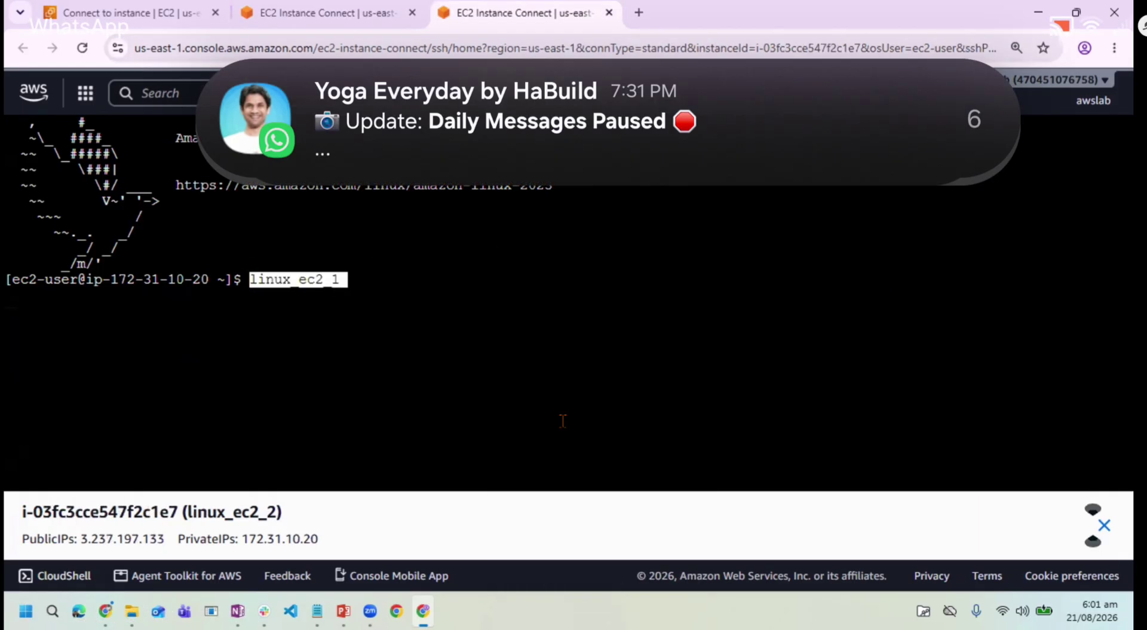
{"action": "key", "text": "BackSpace"}
{"action": "key", "text": "BackSpace"}
{"action": "key", "text": "BackSpace"}
{"action": "key", "text": "BackSpace"}
{"action": "key", "text": "BackSpace"}
{"action": "key", "text": "BackSpace"}
{"action": "key", "text": "BackSpace"}
{"action": "key", "text": "BackSpace"}
{"action": "key", "text": "BackSpace"}
{"action": "key", "text": "BackSpace"}
{"action": "key", "text": "BackSpace"}
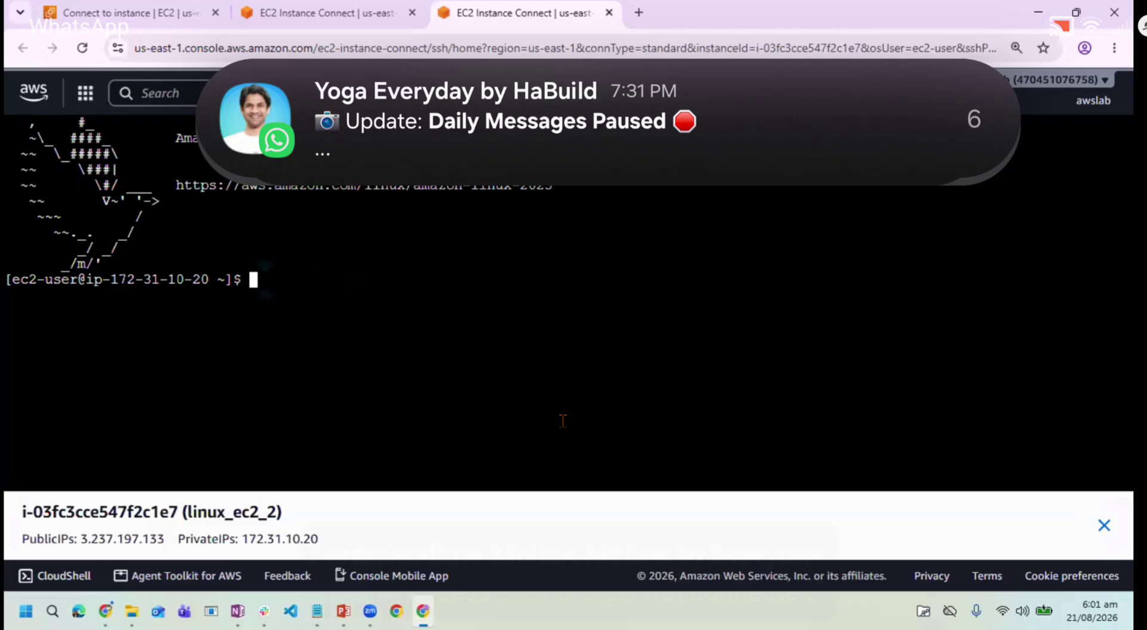
Step: Run sudo dnf update -y in the linux_ec2_2 terminal session
{"action": "type", "text": "sudo dnf "}
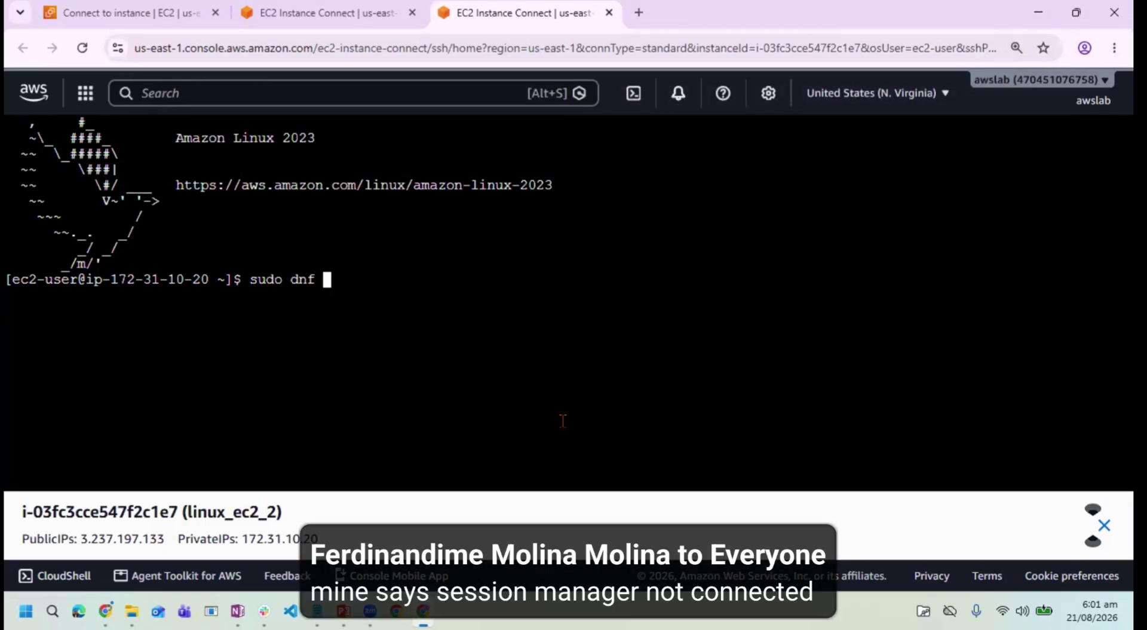
{"action": "type", "text": "up"}
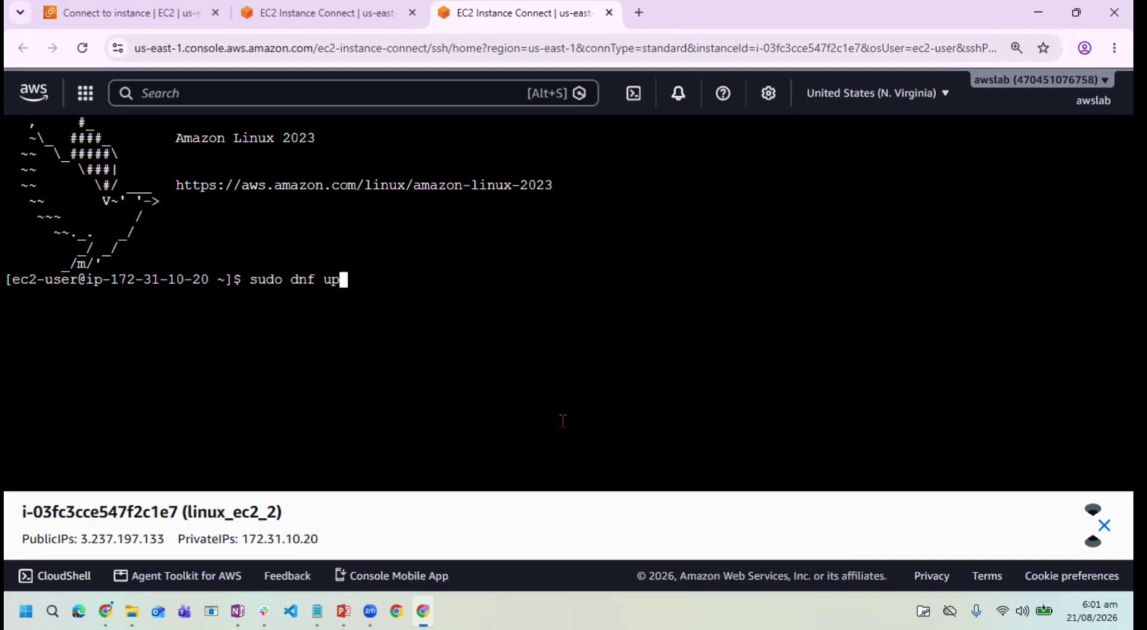
{"action": "type", "text": "date -y"}
{"action": "key", "text": "Return"}
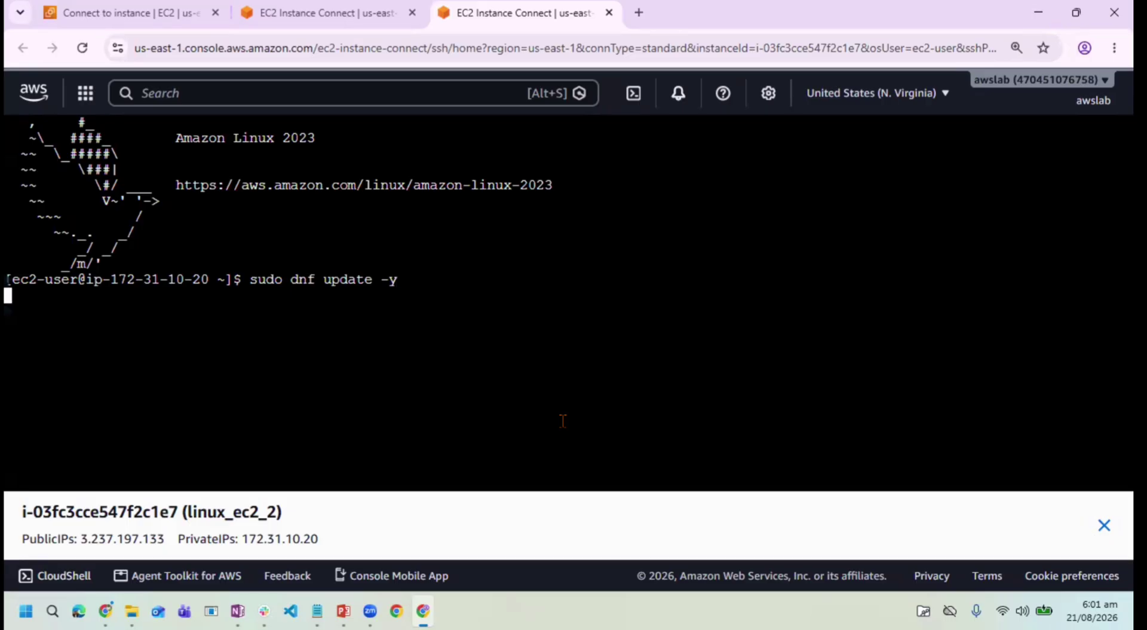
Step: Open the connection setup page for linux_ec2_2 and review the EC2 Instance Connect method and its settings
{"action": "left_click", "coordinate": [321, 12]}
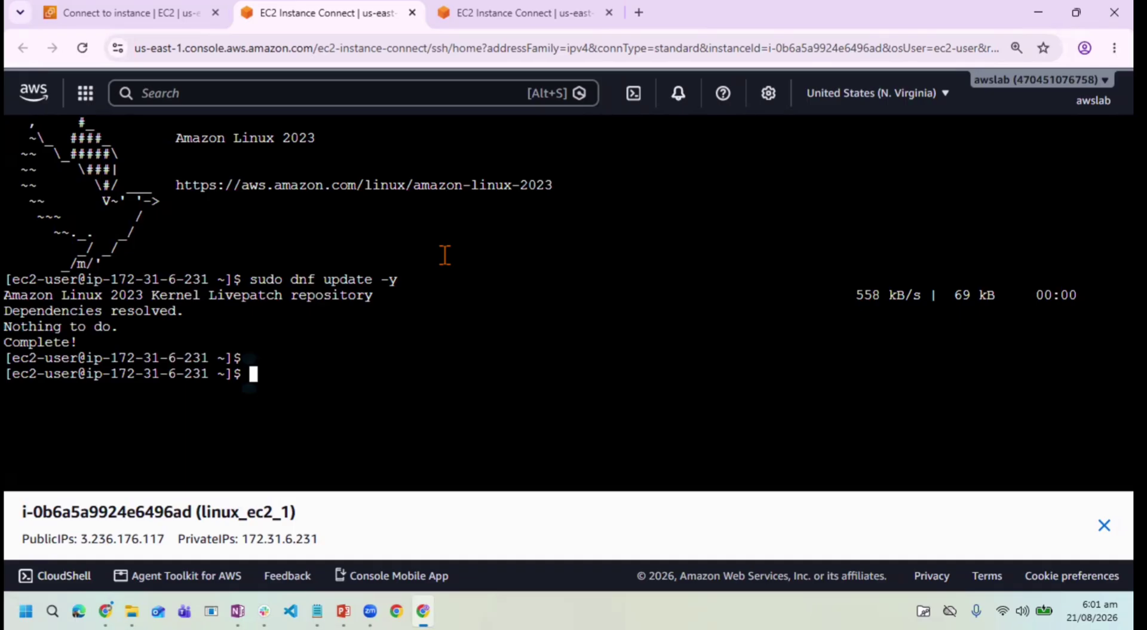
{"action": "left_click", "coordinate": [154, 12]}
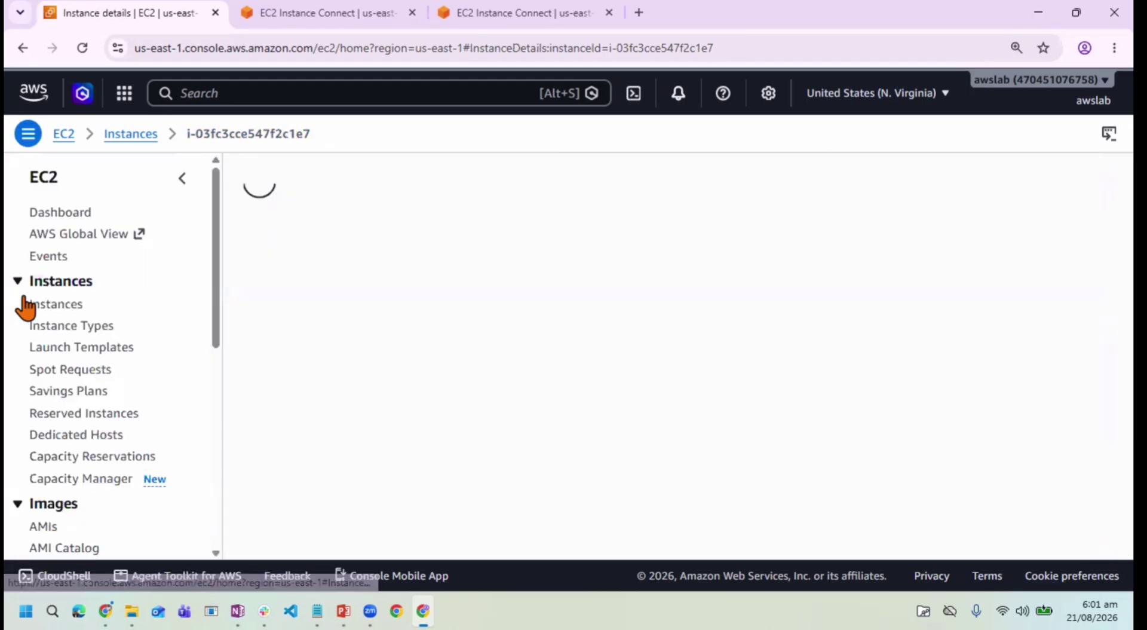
{"action": "left_click", "coordinate": [335, 224]}
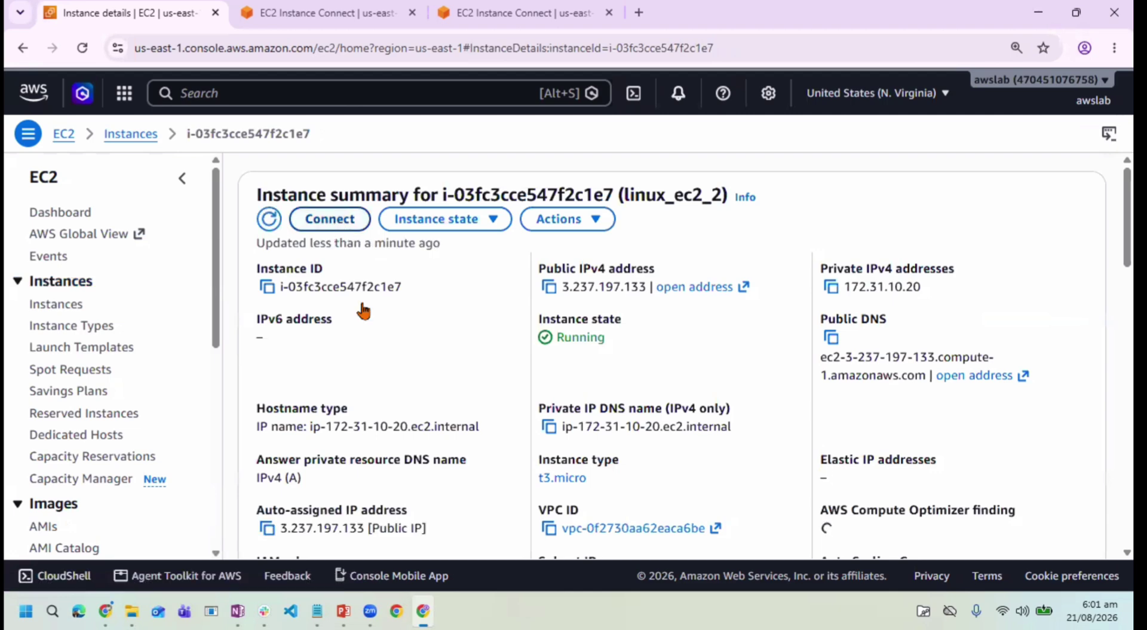
{"action": "scroll", "coordinate": [367, 372], "scroll_direction": "down", "scroll_amount": 2}
{"action": "scroll", "coordinate": [372, 372], "scroll_direction": "down", "scroll_amount": 1}
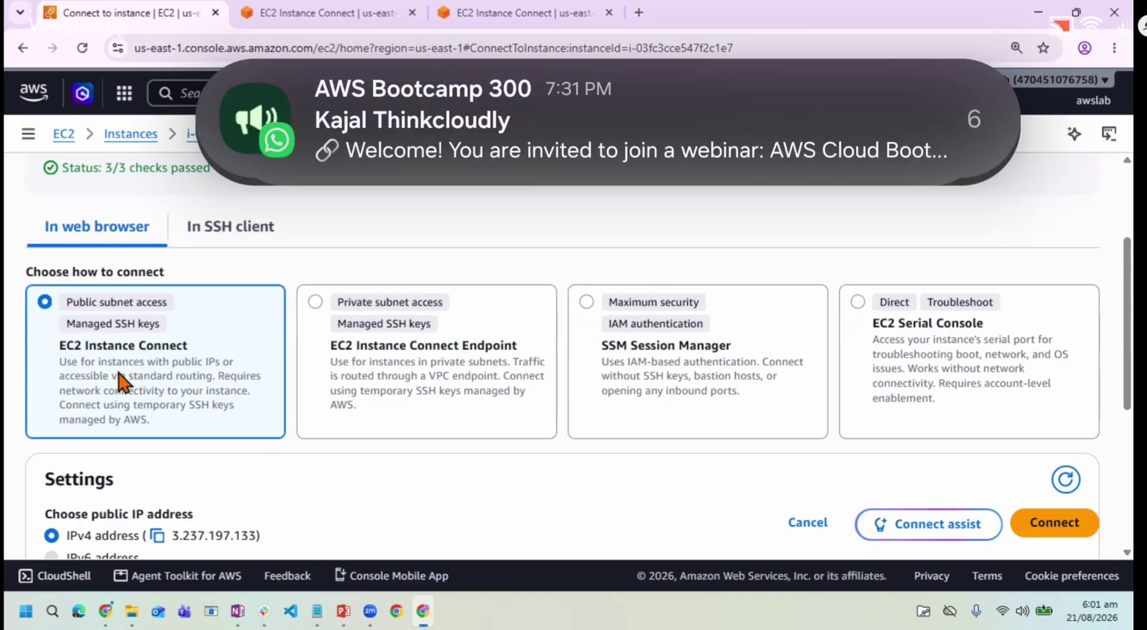
{"action": "scroll", "coordinate": [120, 379], "scroll_direction": "down", "scroll_amount": 1}
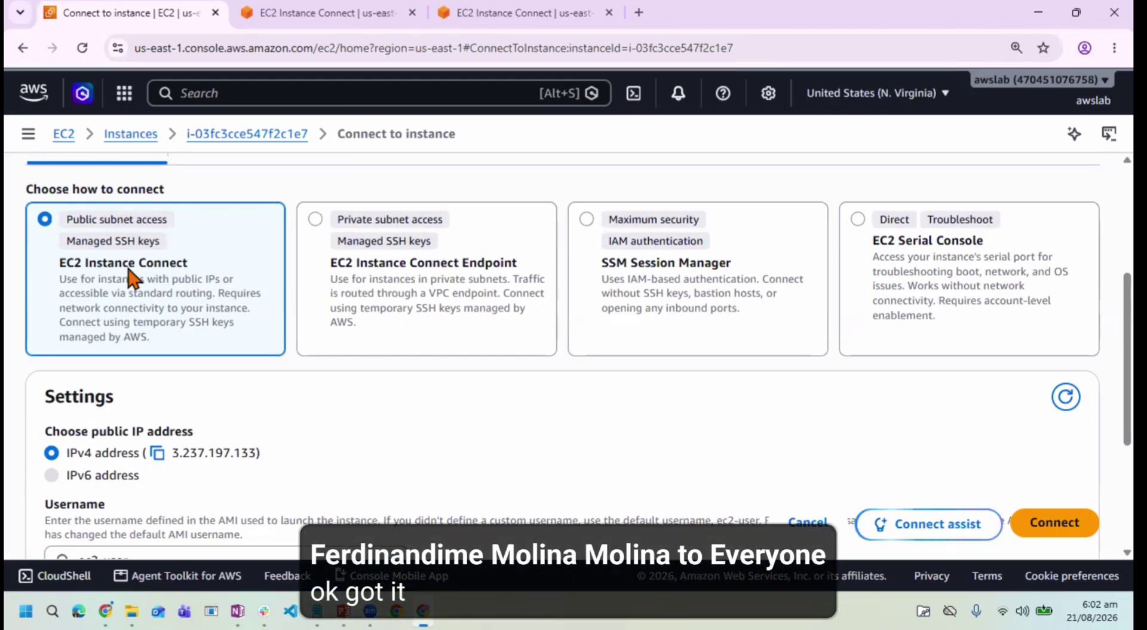
Step: Install the Apache web server in the linux_ec2_1 terminal session with sudo dnf install httpd -y
{"action": "left_click", "coordinate": [323, 12]}
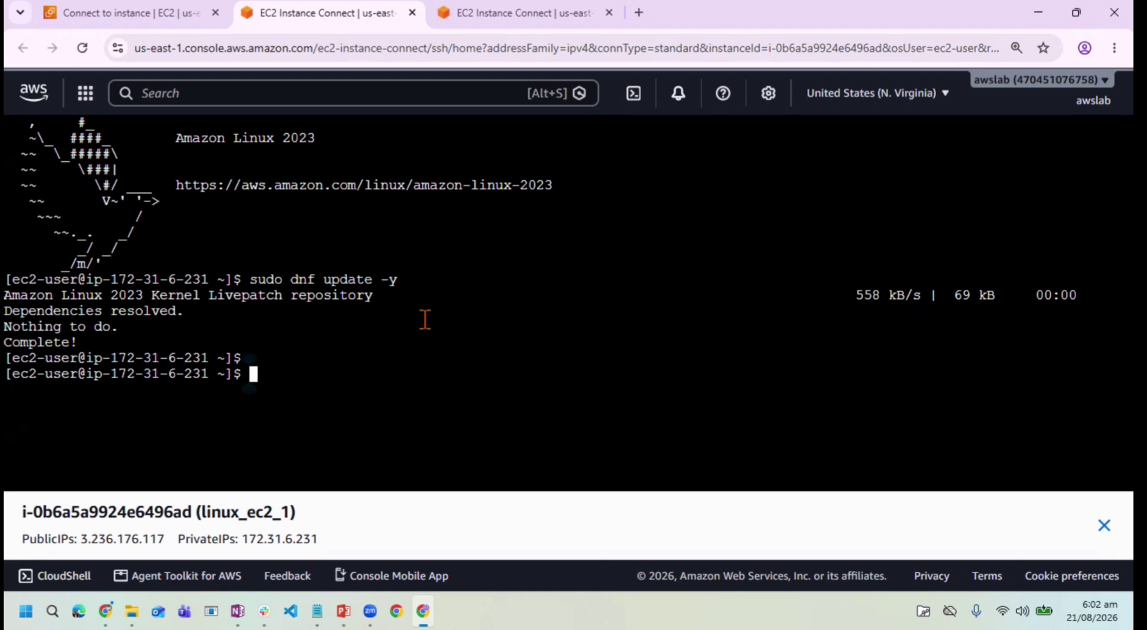
{"action": "type", "text": "sudo "}
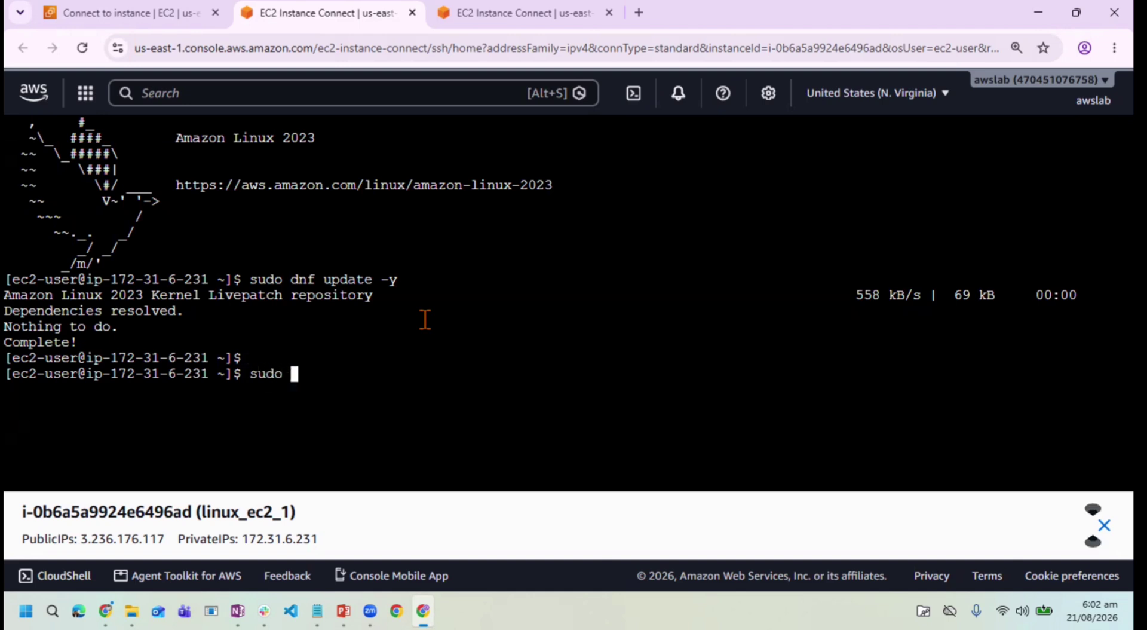
{"action": "type", "text": "dnf install "}
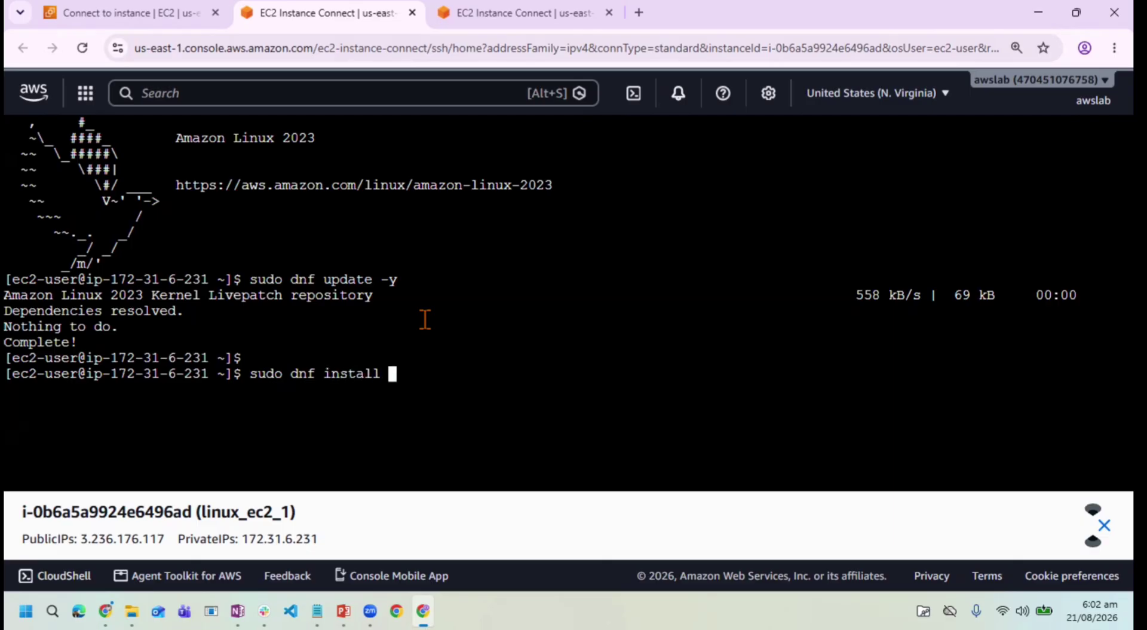
{"action": "type", "text": "httpd -y"}
{"action": "left_click_drag", "start_coordinate": [472, 375], "coordinate": [249, 376]}
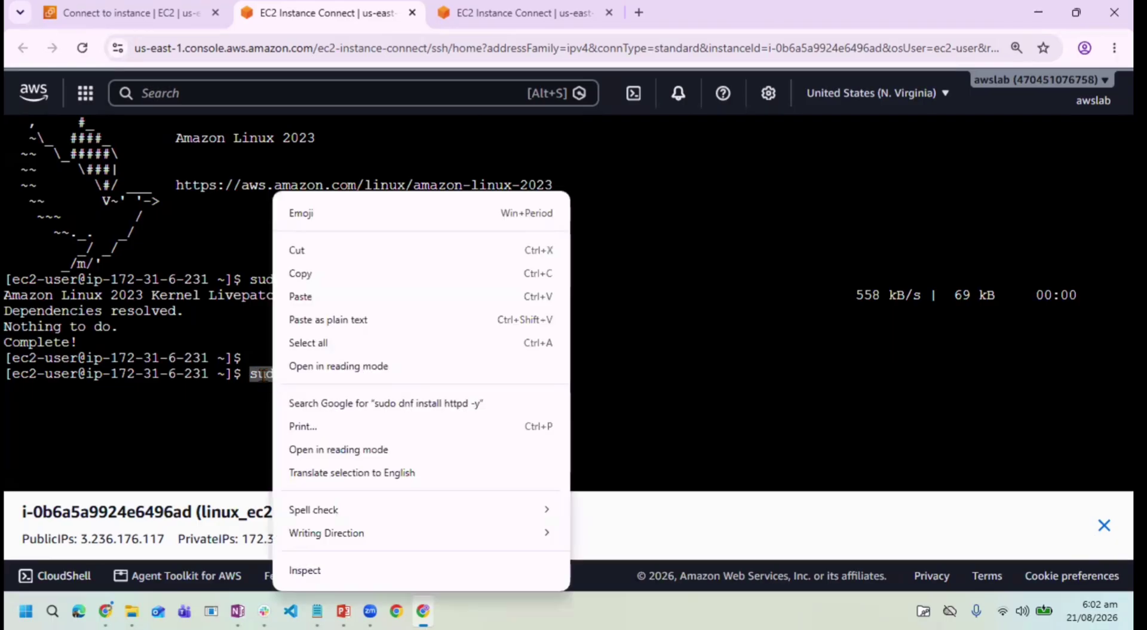
{"action": "left_click", "coordinate": [263, 385]}
{"action": "left_click", "coordinate": [303, 372]}
{"action": "left_click_drag", "start_coordinate": [460, 373], "coordinate": [248, 373]}
{"action": "key", "text": "Return"}
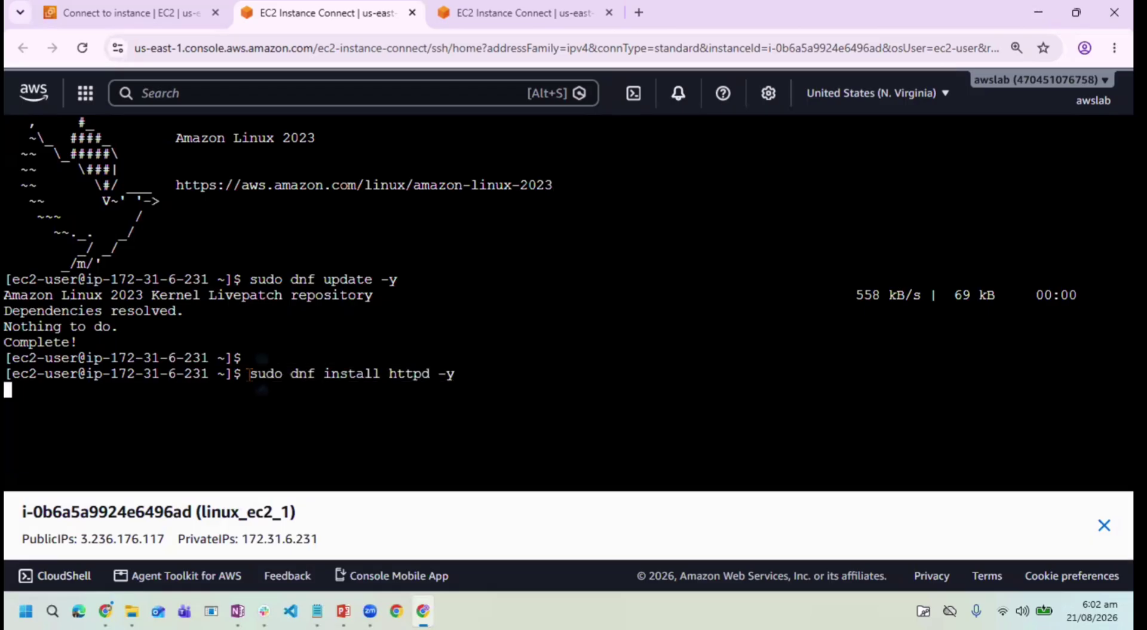
Step: Try to paste the httpd install command into the linux_ec2_2 terminal session, and erase the pasted text
{"action": "left_click", "coordinate": [545, 16]}
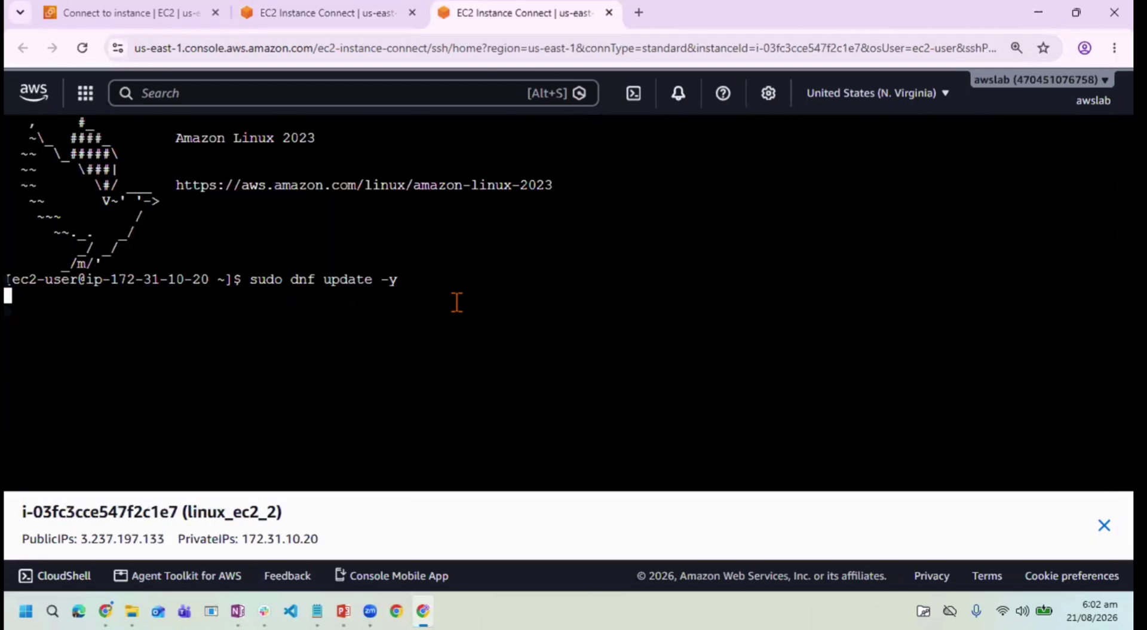
{"action": "right_click", "coordinate": [456, 301]}
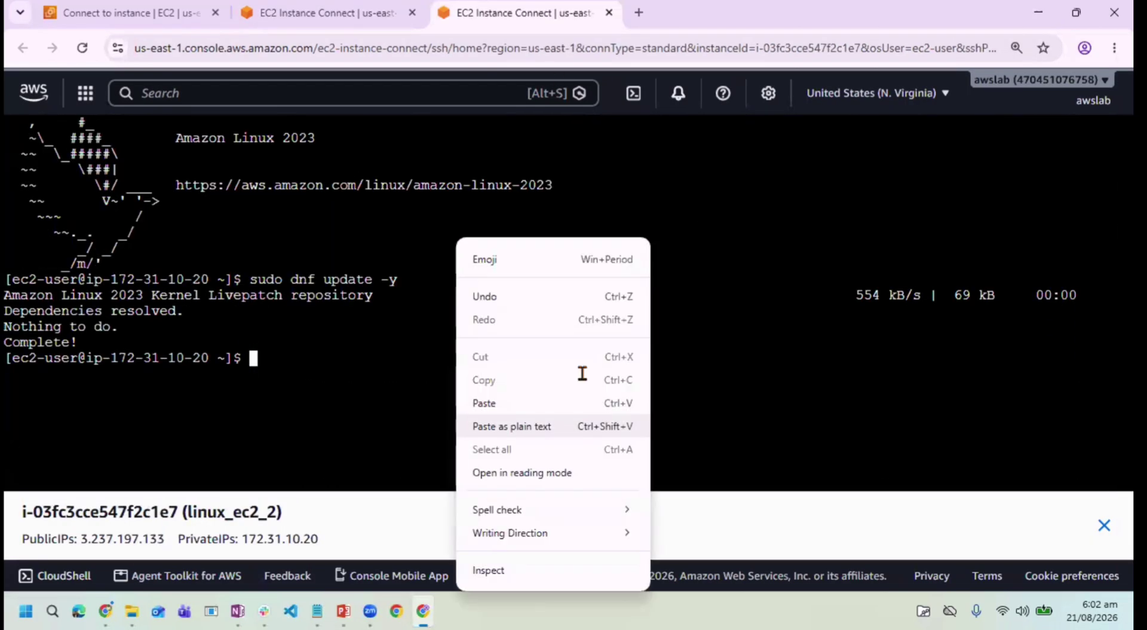
{"action": "key", "text": "Return"}
{"action": "key", "text": "BackSpace"}
{"action": "key", "text": "BackSpace"}
{"action": "key", "text": "BackSpace"}
{"action": "key", "text": "BackSpace"}
{"action": "key", "text": "BackSpace"}
{"action": "key", "text": "BackSpace"}
{"action": "key", "text": "BackSpace"}
{"action": "key", "text": "BackSpace"}
{"action": "key", "text": "BackSpace"}
{"action": "key", "text": "BackSpace"}
{"action": "key", "text": "BackSpace"}
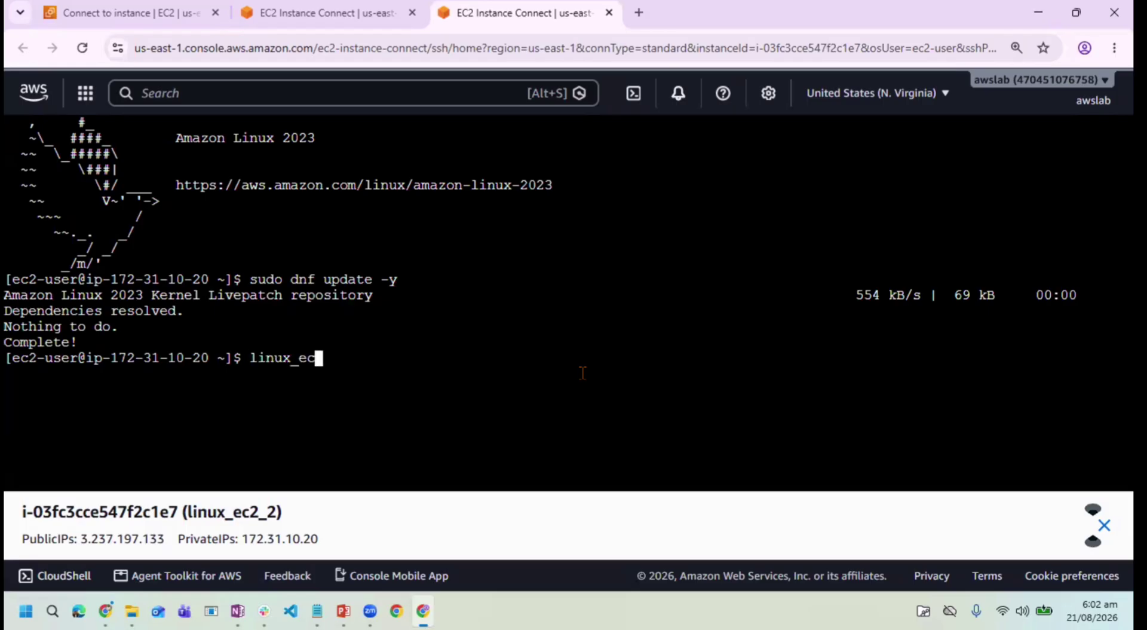
Step: Install the Apache web server in the linux_ec2_2 terminal session with sudo dnf install httpd -y
{"action": "type", "text": "su"}
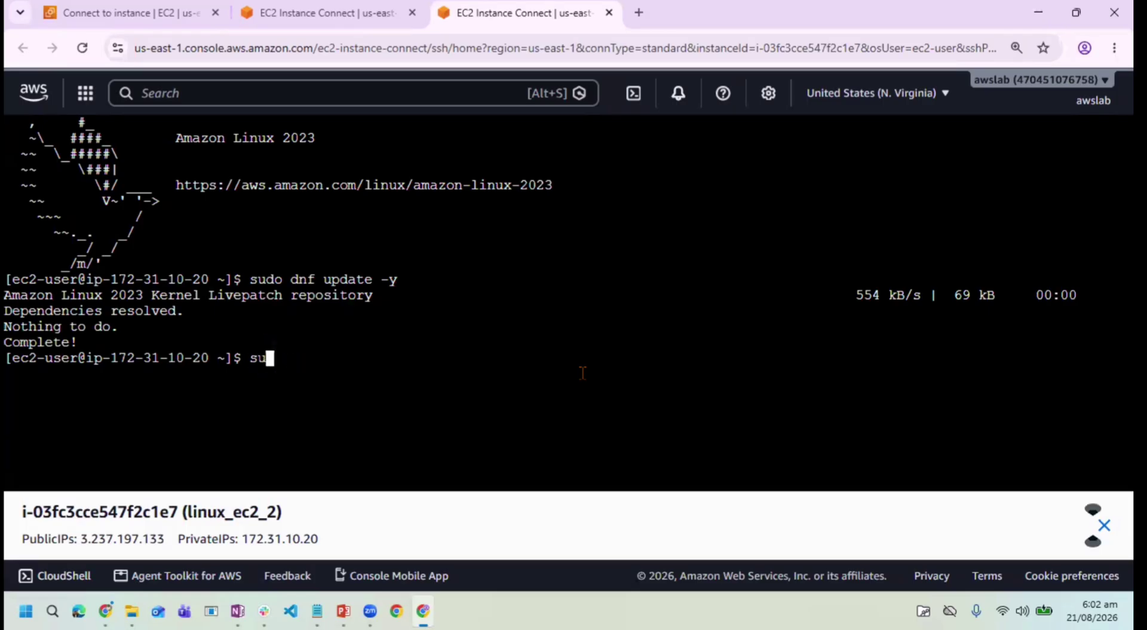
{"action": "type", "text": "do dnf install "}
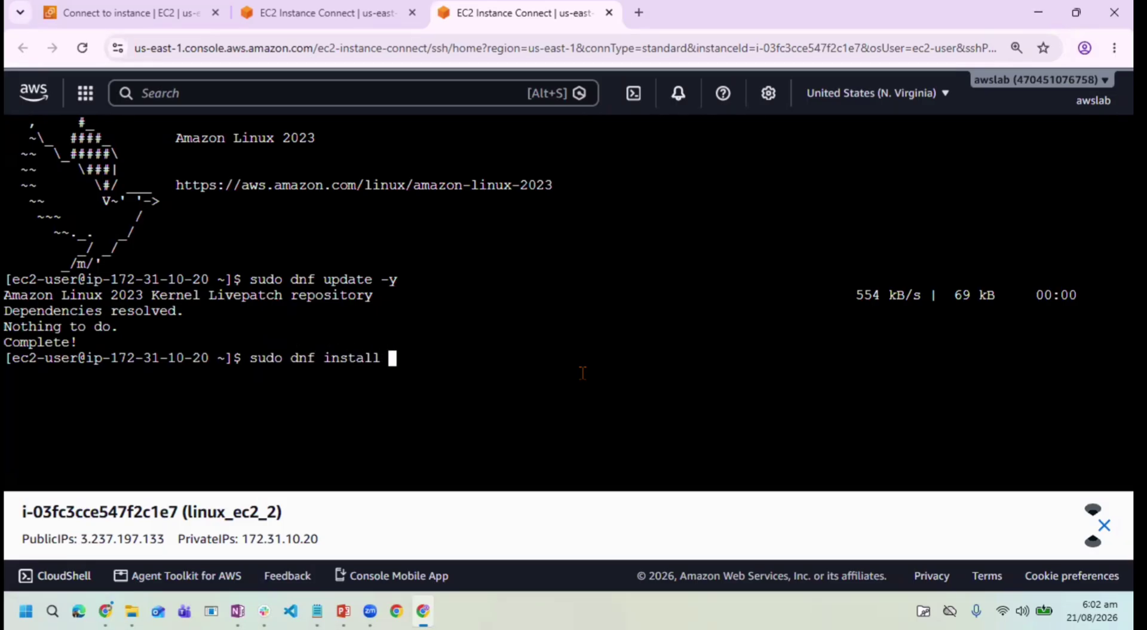
{"action": "type", "text": "httpd -y"}
{"action": "key", "text": "Return"}
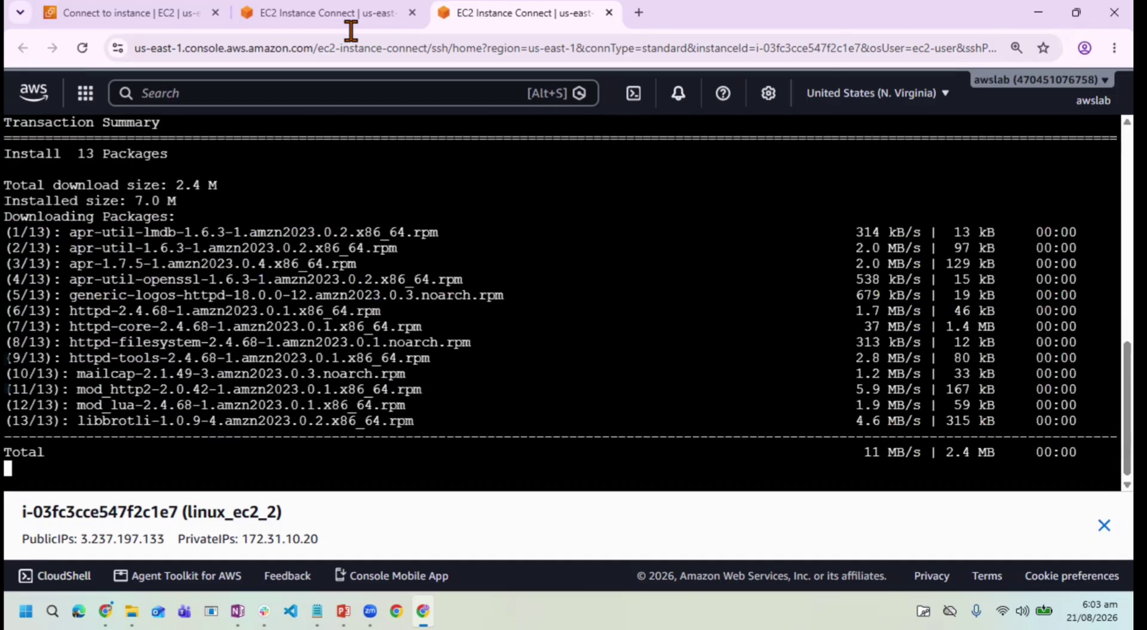
Step: Enable the Apache service at boot on linux_ec2_1 by running sudo systemctl enable httpd in its terminal session
{"action": "left_click", "coordinate": [333, 13]}
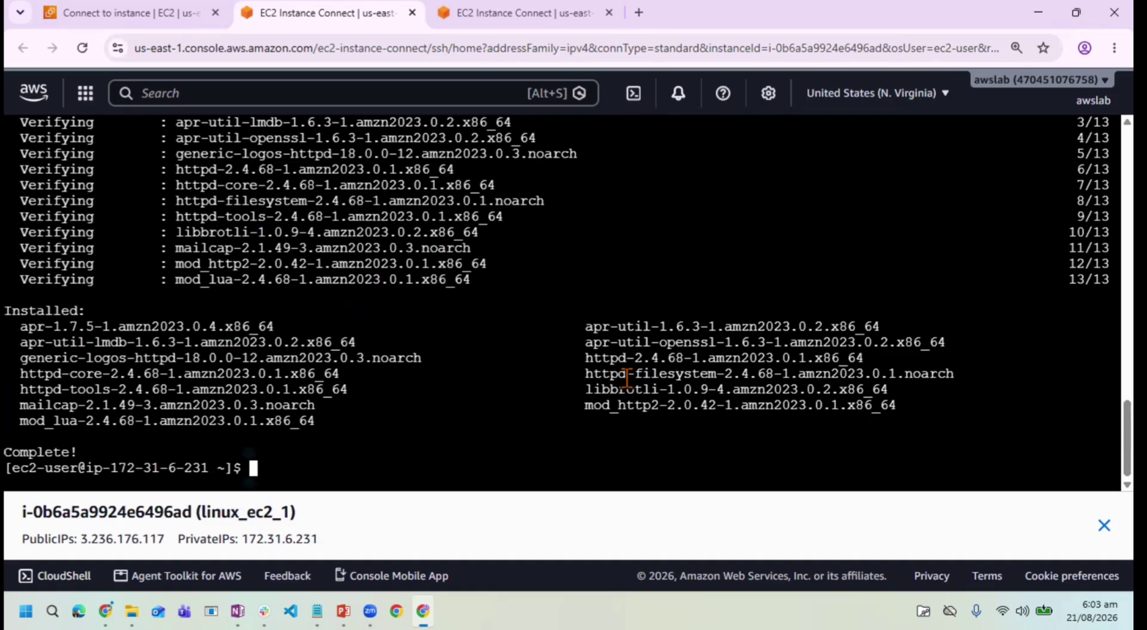
{"action": "type", "text": "sudo "}
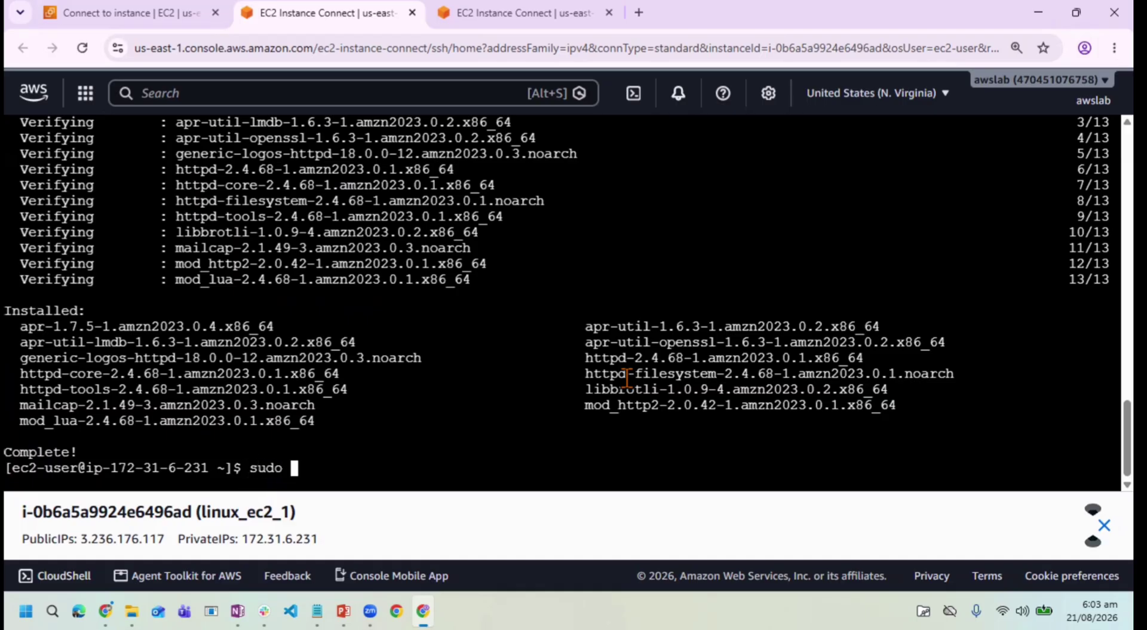
{"action": "type", "text": "systemct"}
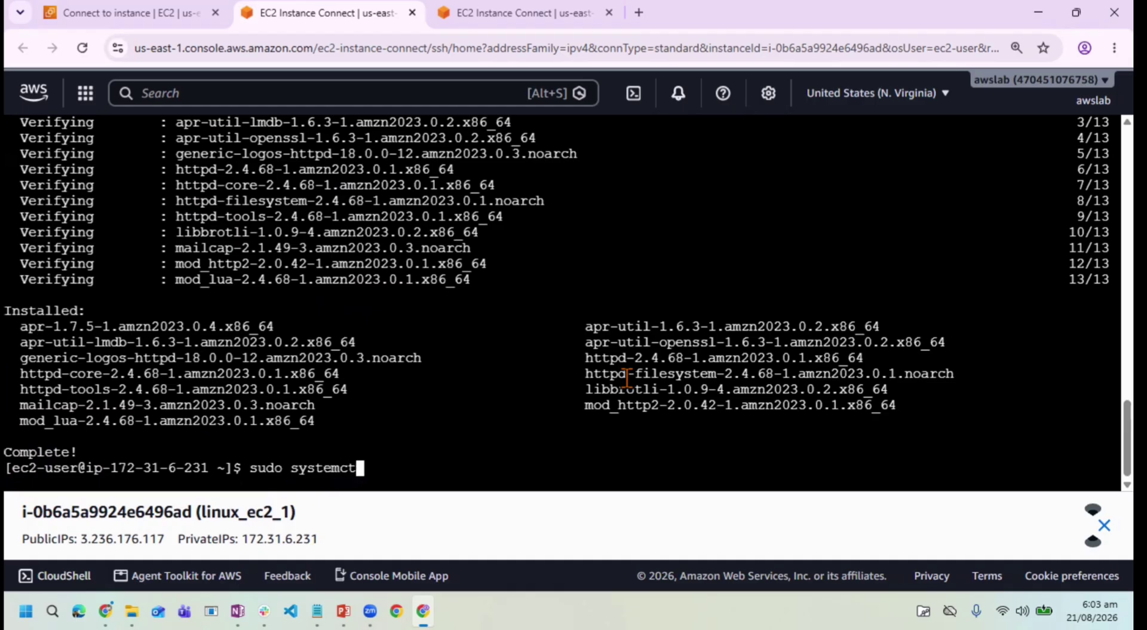
{"action": "type", "text": "l enable "}
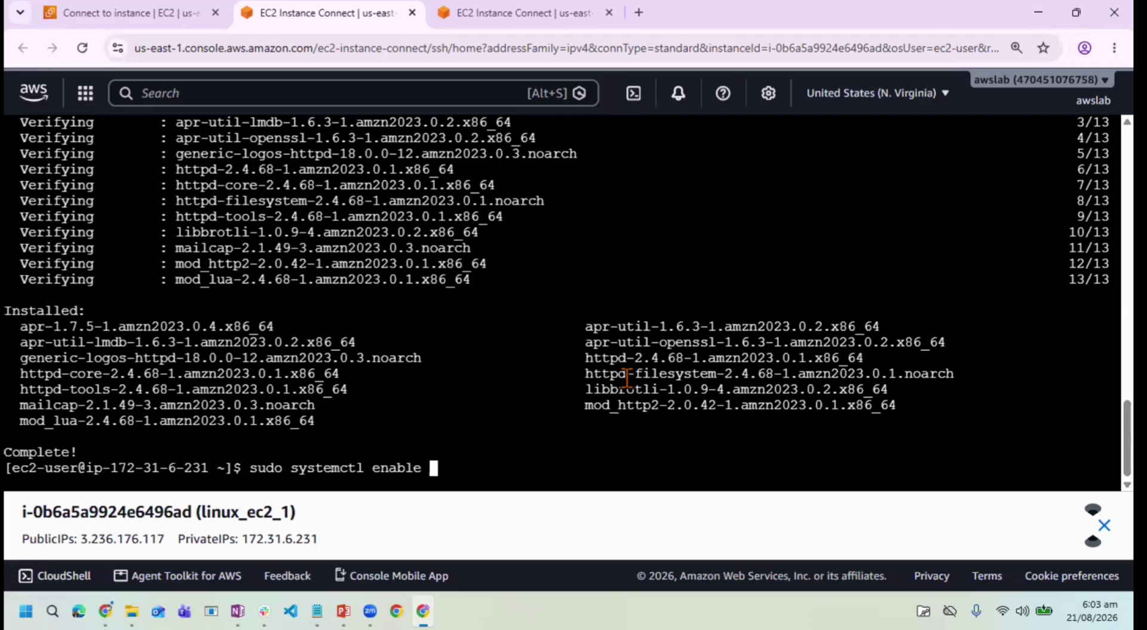
{"action": "type", "text": "--"}
{"action": "key", "text": "BackSpace"}
{"action": "key", "text": "BackSpace"}
{"action": "type", "text": "httpd"}
{"action": "key", "text": "Return"}
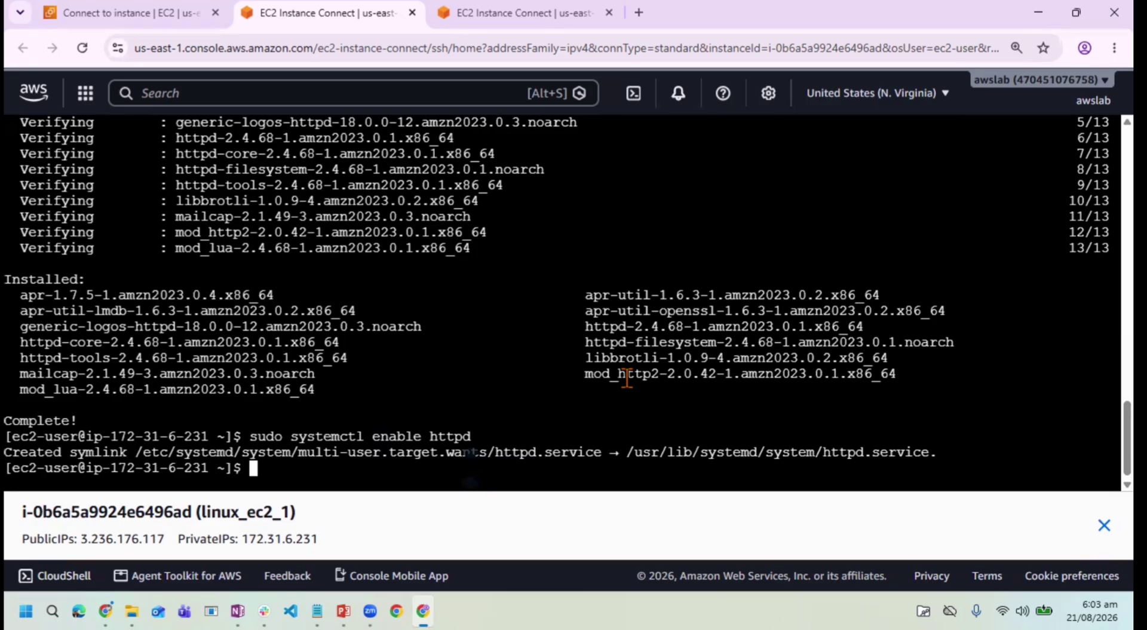
Step: Enable the Apache service at boot on linux_ec2_2 by running sudo systemctl enable httpd in its terminal session
{"action": "left_click", "coordinate": [529, 13]}
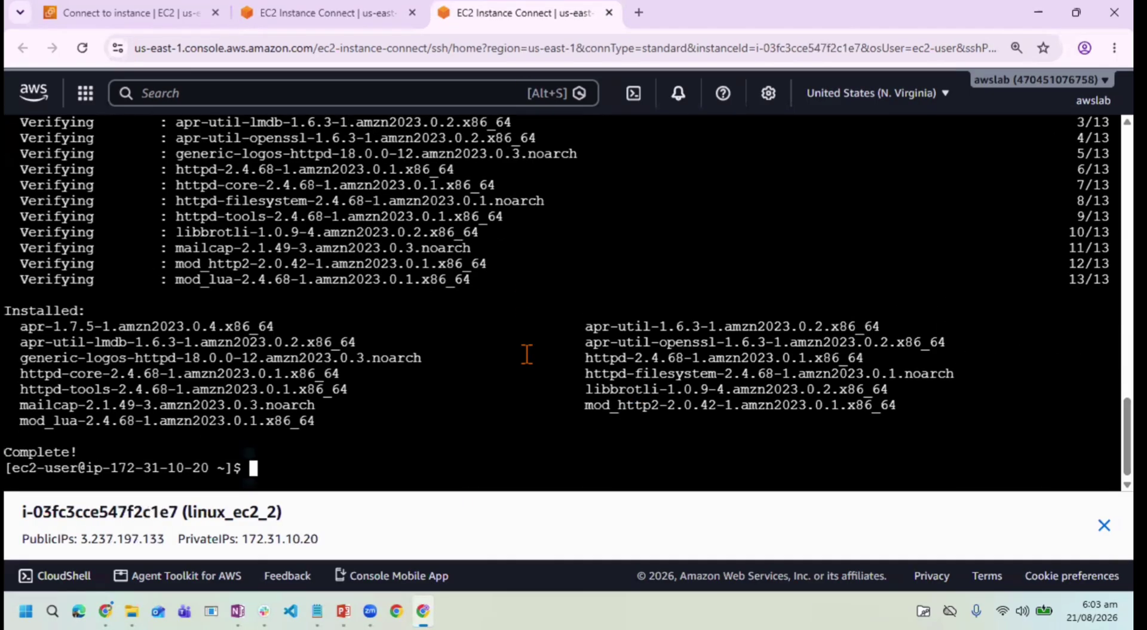
{"action": "type", "text": "sudo systemctl enable httpd"}
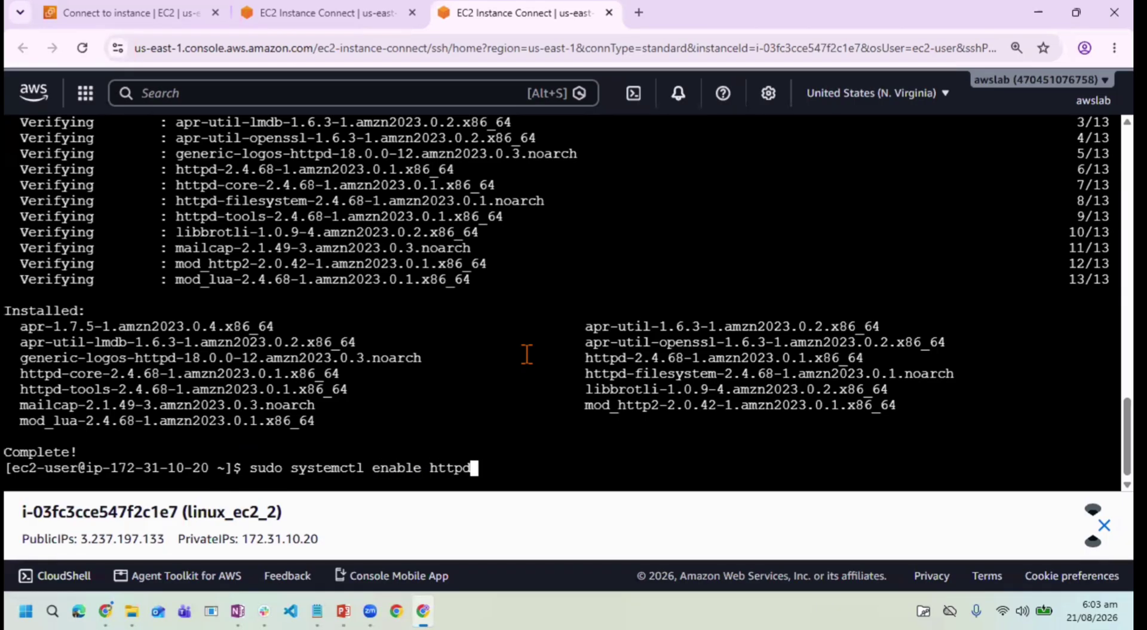
{"action": "key", "text": "Return"}
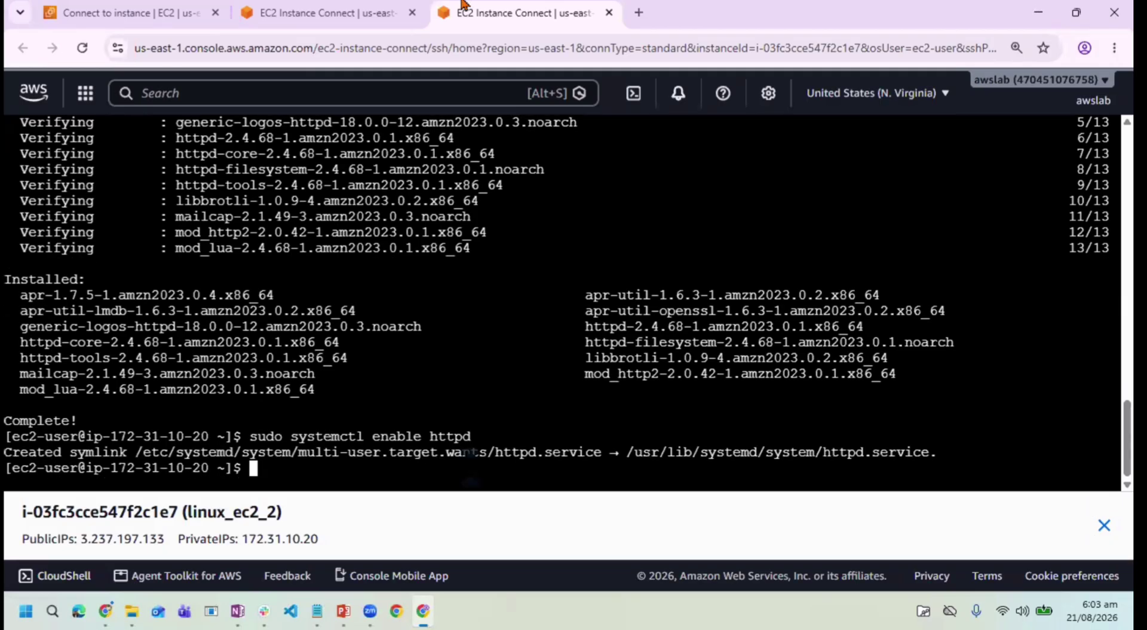
Step: Start the Apache service on linux_ec2_1 by running sudo systemctl start httpd in its terminal session
{"action": "left_click", "coordinate": [325, 13]}
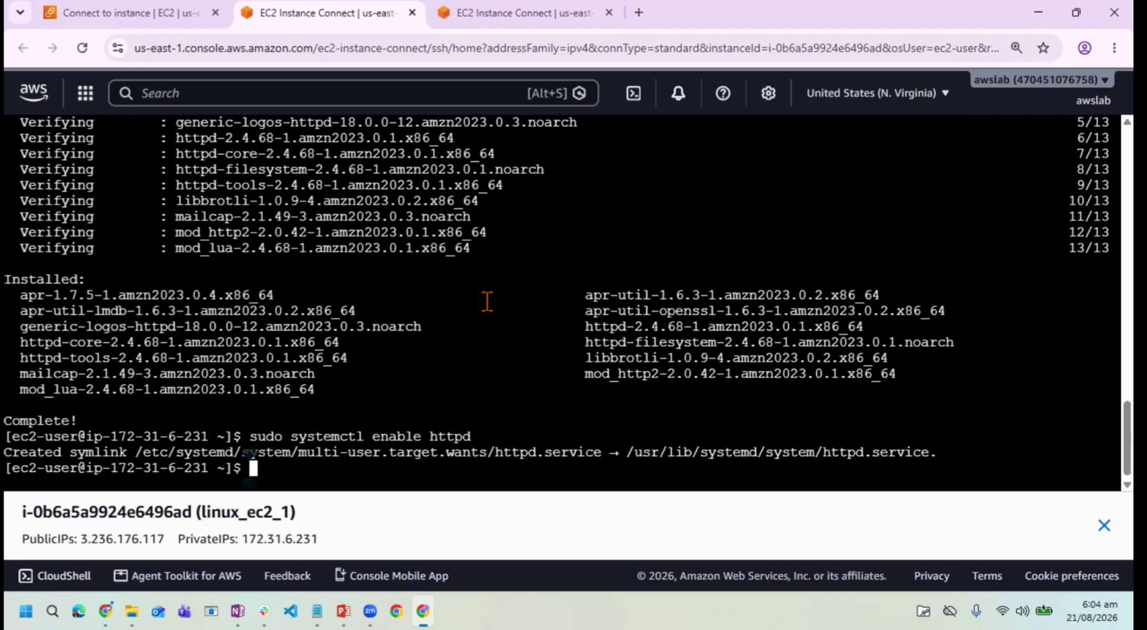
{"action": "type", "text": "sudo "}
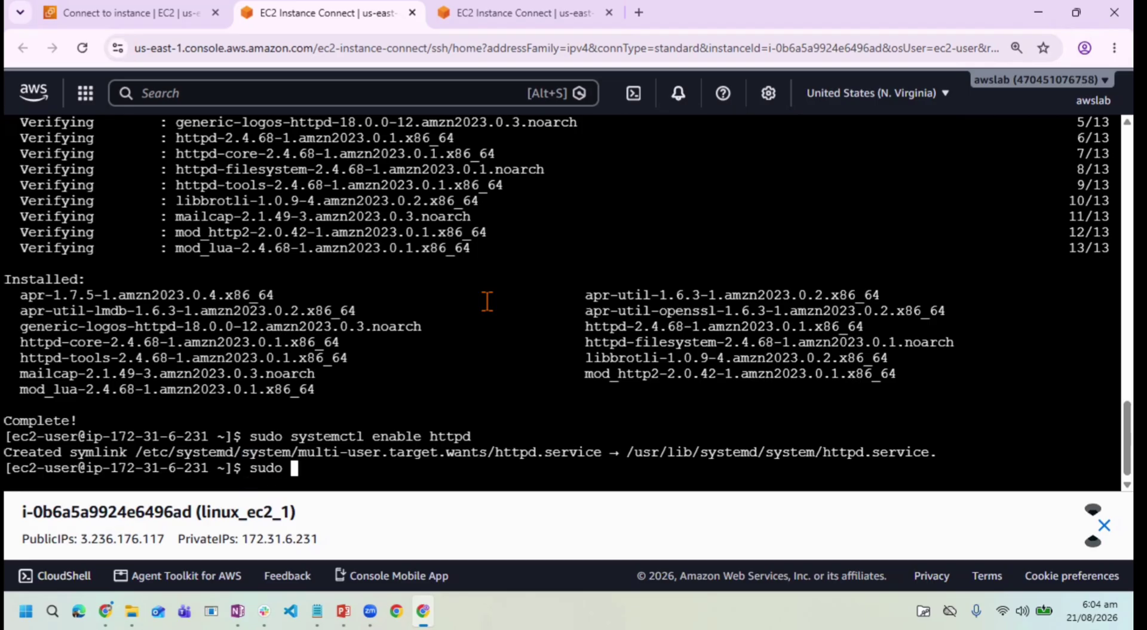
{"action": "type", "text": "systemctl"}
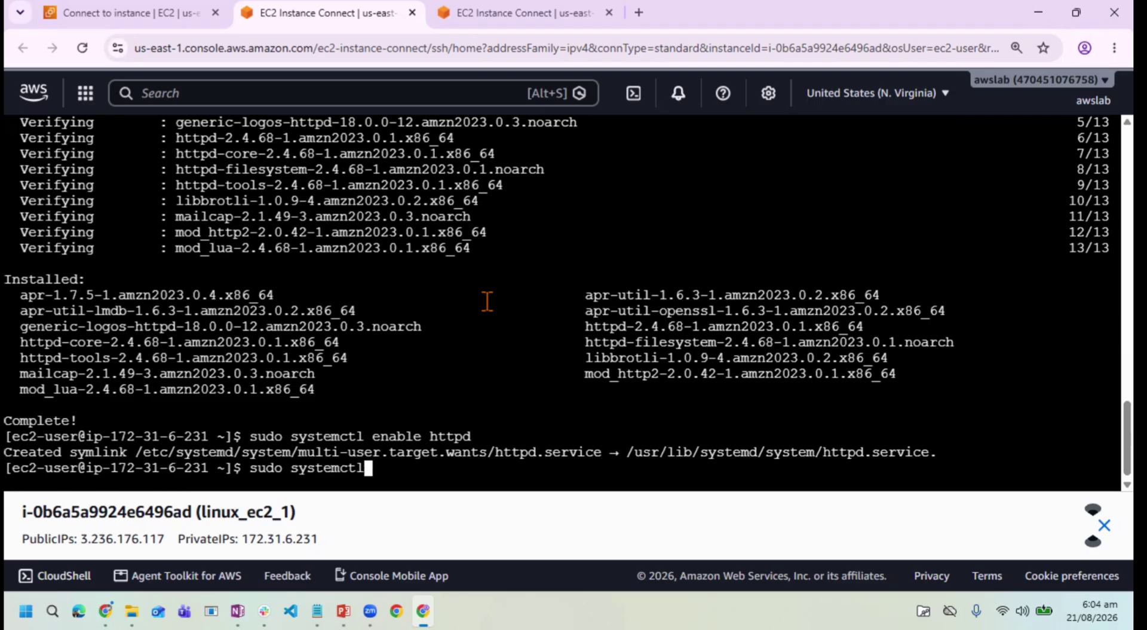
{"action": "type", "text": " start httpd"}
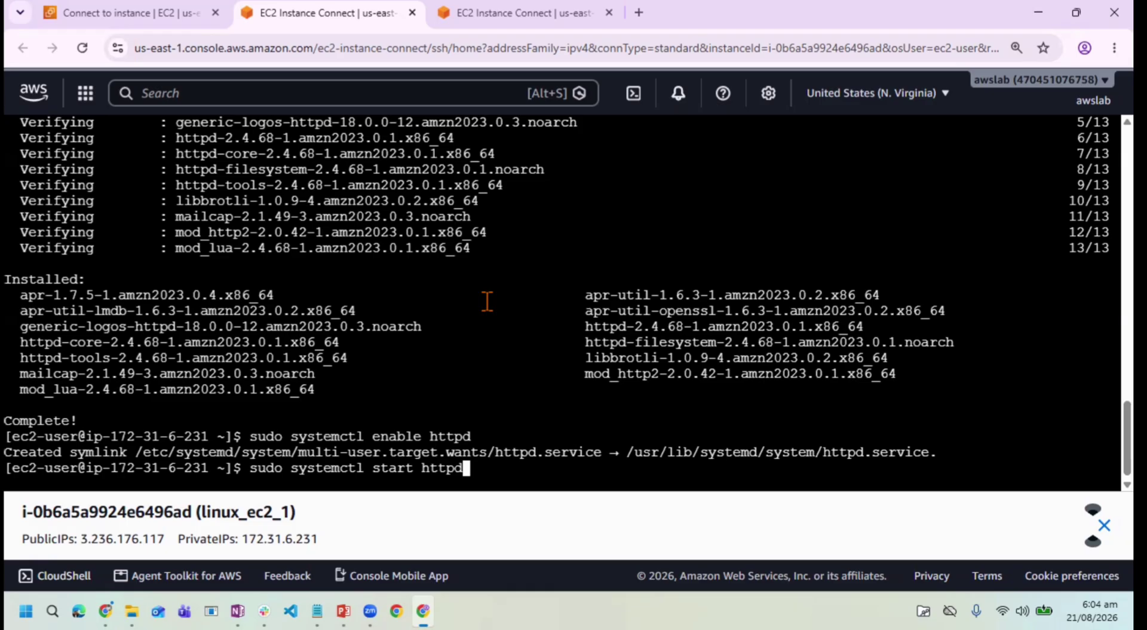
{"action": "key", "text": "Return"}
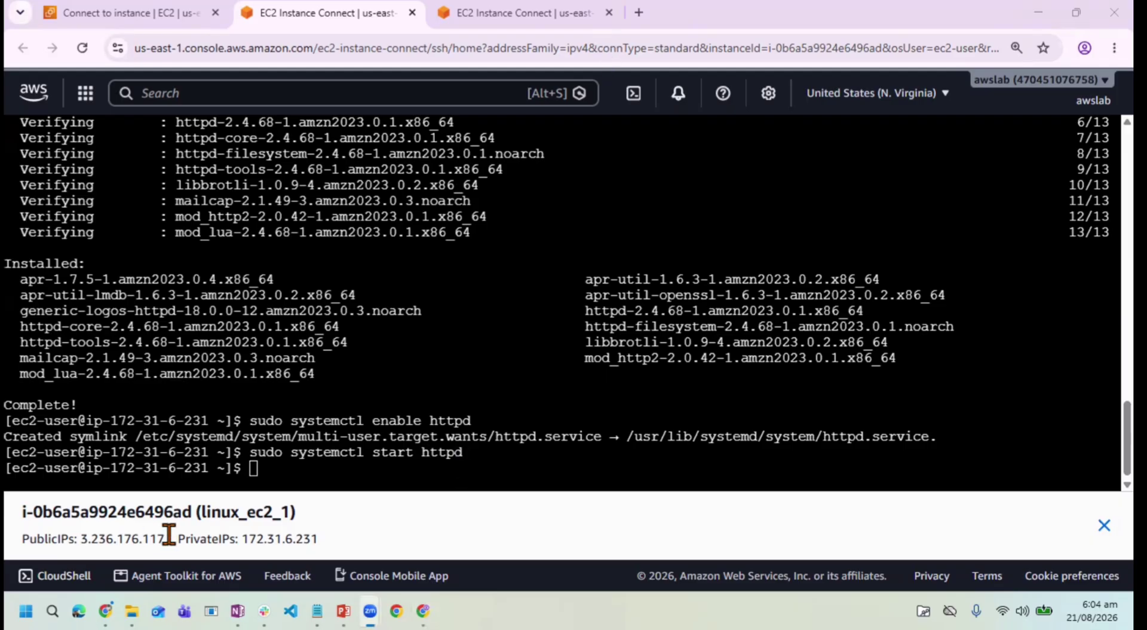
Step: Copy the public IP 3.236.176.117 of linux_ec2_1 and open it in a new browser tab
{"action": "left_click_drag", "start_coordinate": [168, 538], "coordinate": [81, 535]}
{"action": "key", "text": "ctrl+c"}
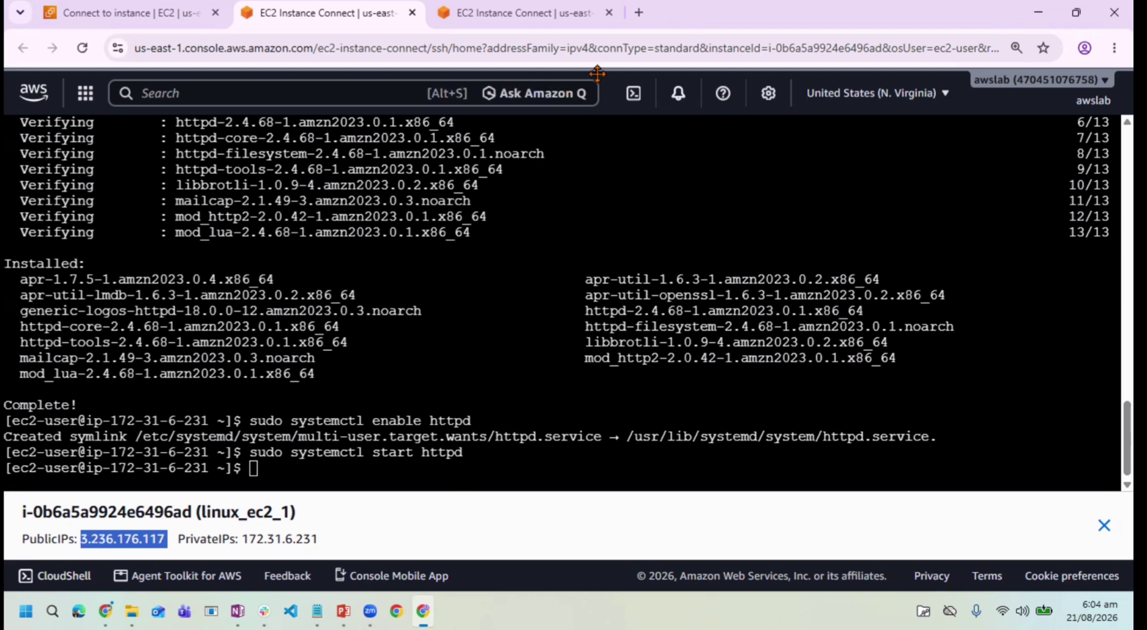
{"action": "key", "text": "ctrl+t"}
{"action": "left_click", "coordinate": [640, 47]}
{"action": "key", "text": "ctrl+v"}
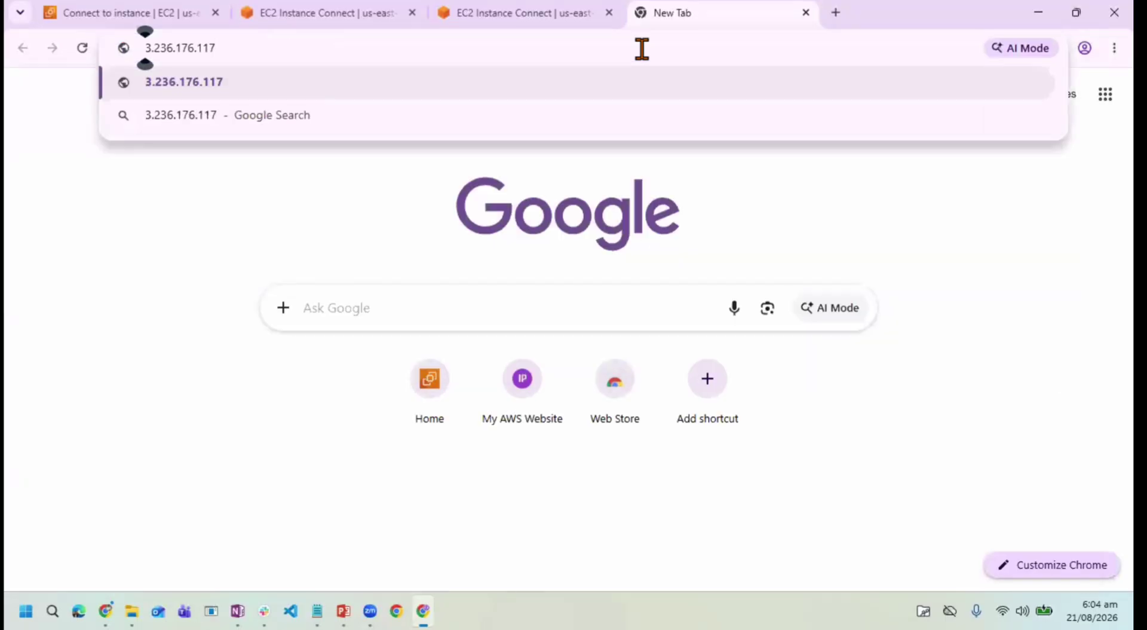
{"action": "key", "text": "Return"}
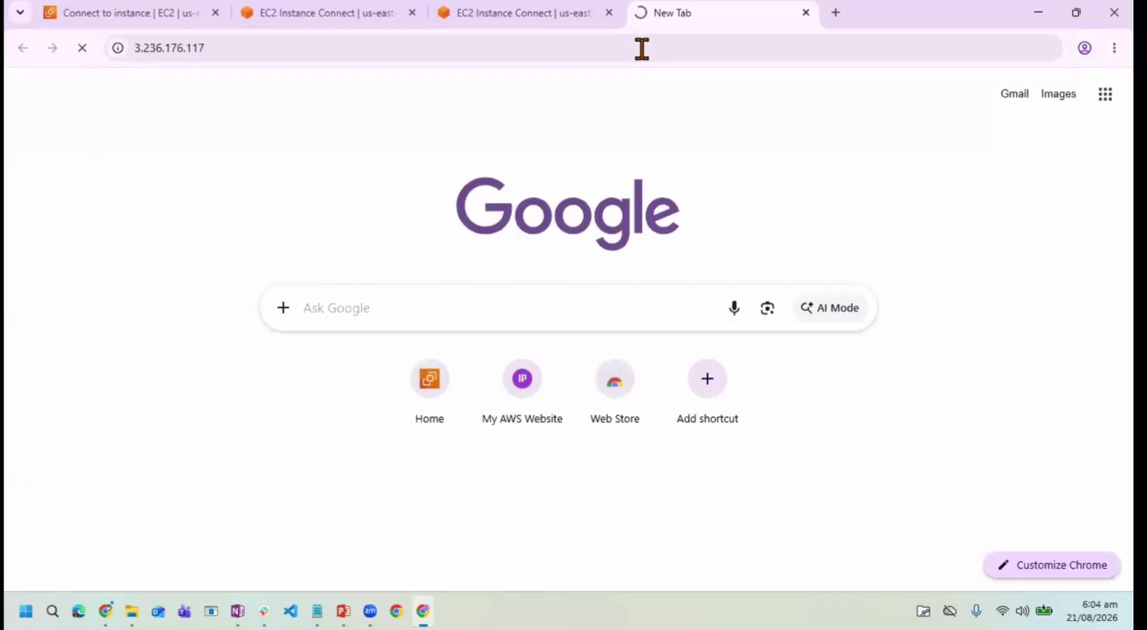
Step: Change the address of the linux_ec2_1 web page from https to http and load it
{"action": "left_click", "coordinate": [228, 46]}
{"action": "double_click", "coordinate": [182, 46]}
{"action": "left_click", "coordinate": [172, 43]}
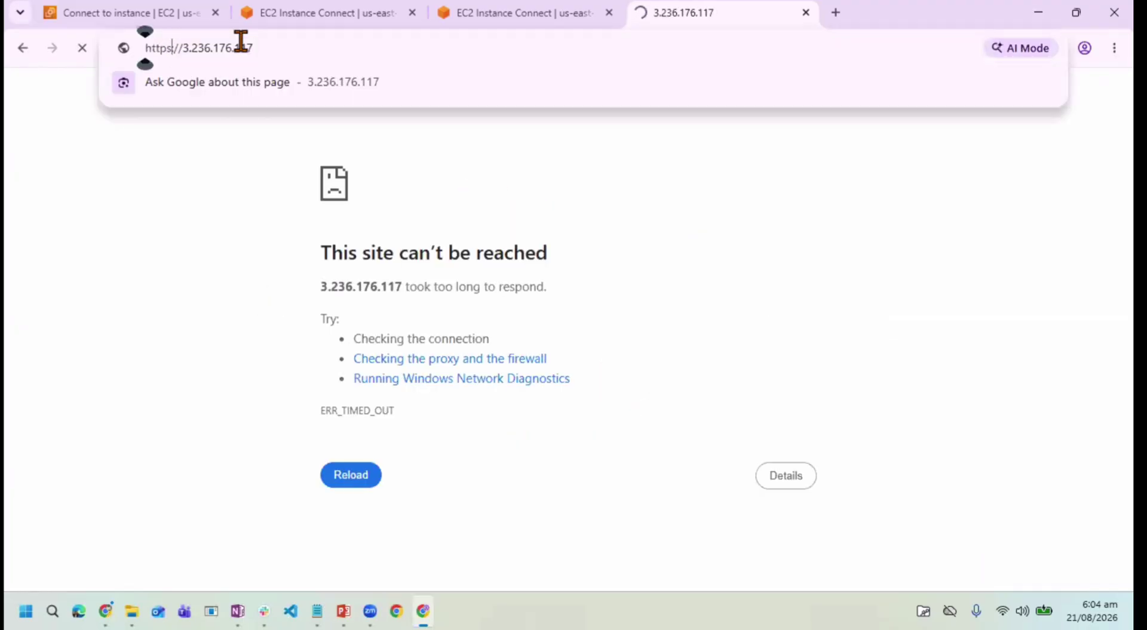
{"action": "key", "text": "BackSpace"}
{"action": "key", "text": "Return"}
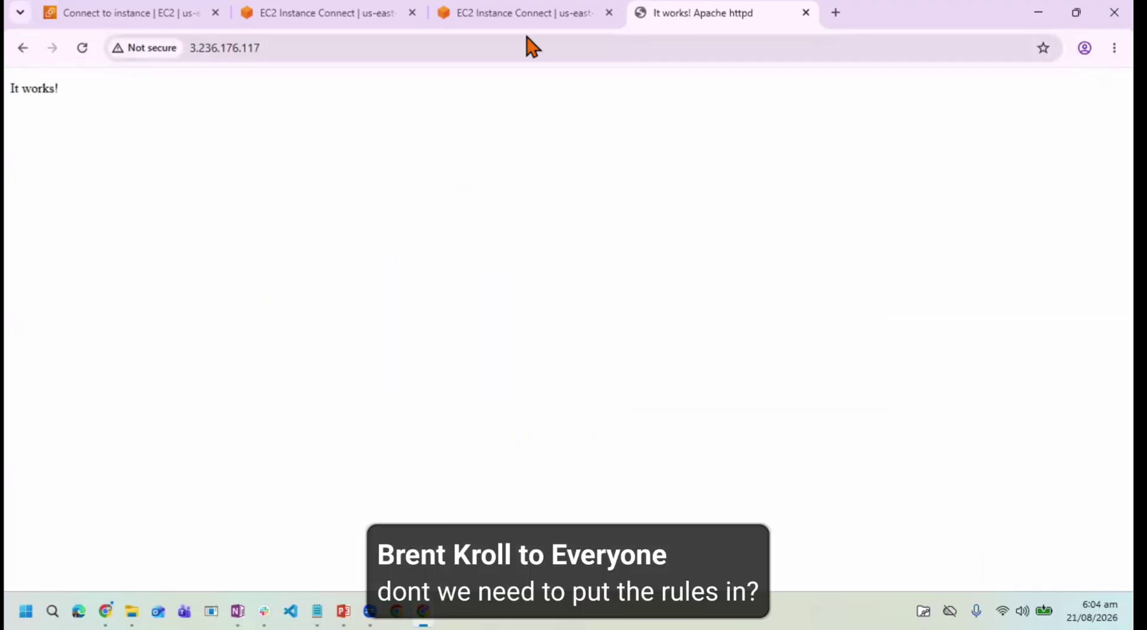
Step: Open /var/www/html/index.html for editing in the linux_ec2_1 terminal session with sudo nano
{"action": "left_click", "coordinate": [328, 14]}
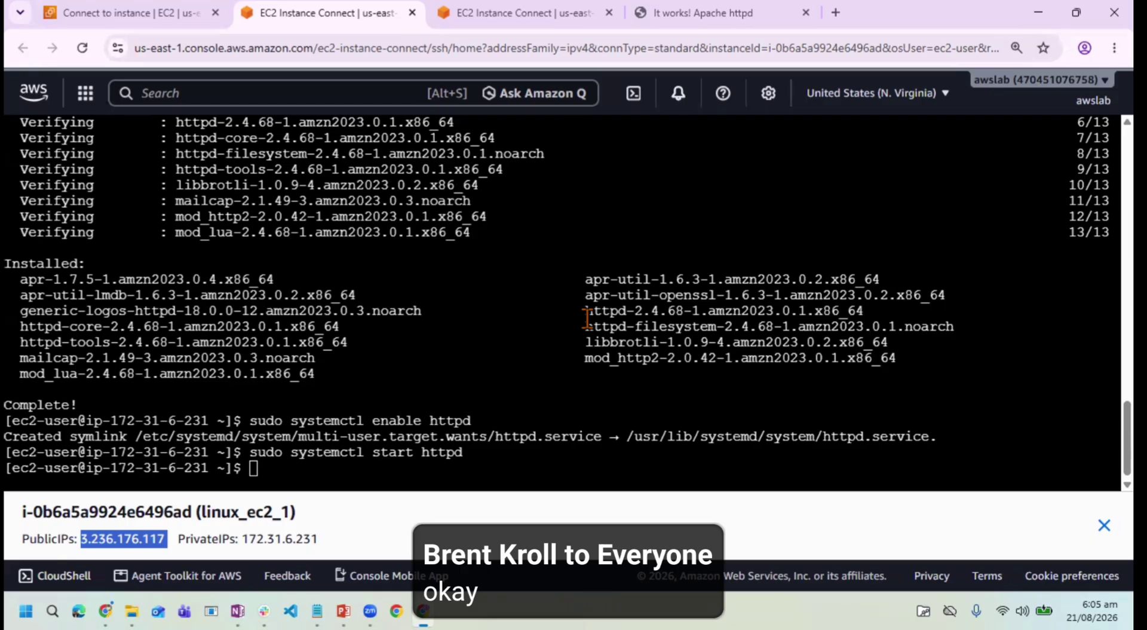
{"action": "left_click", "coordinate": [349, 403]}
{"action": "type", "text": "sudo "}
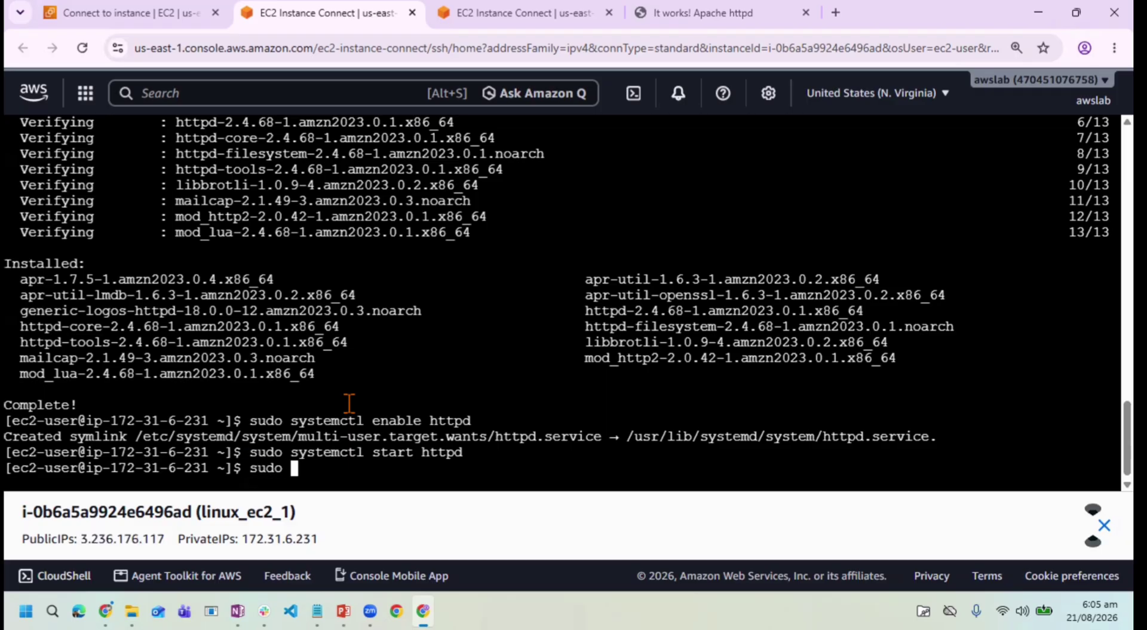
{"action": "type", "text": "nano /va"}
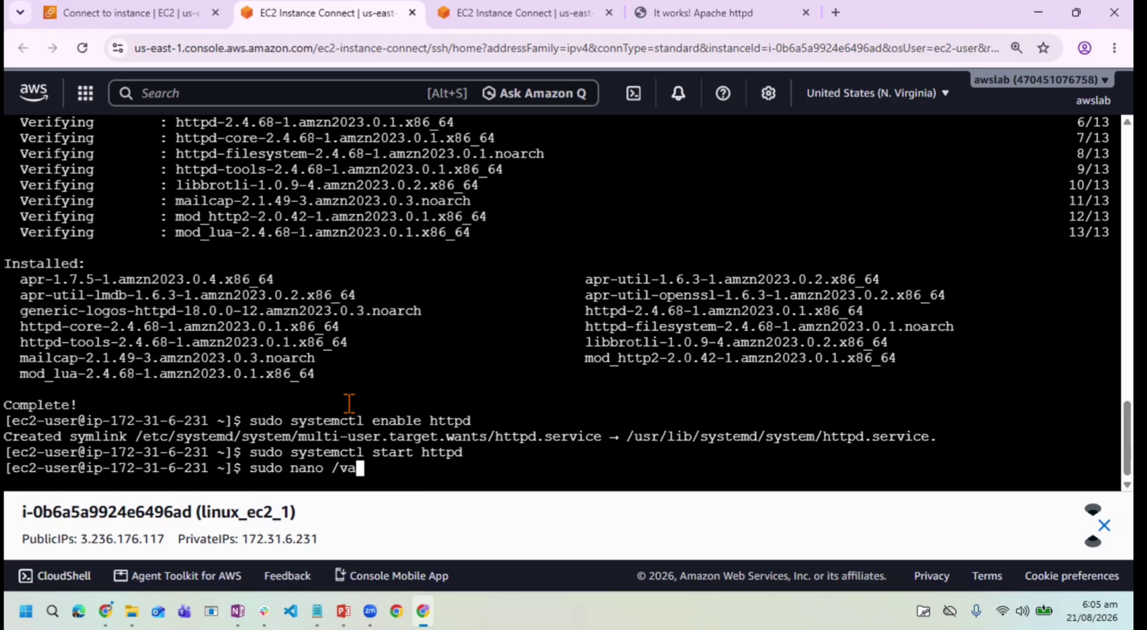
{"action": "type", "text": "r/www/html"}
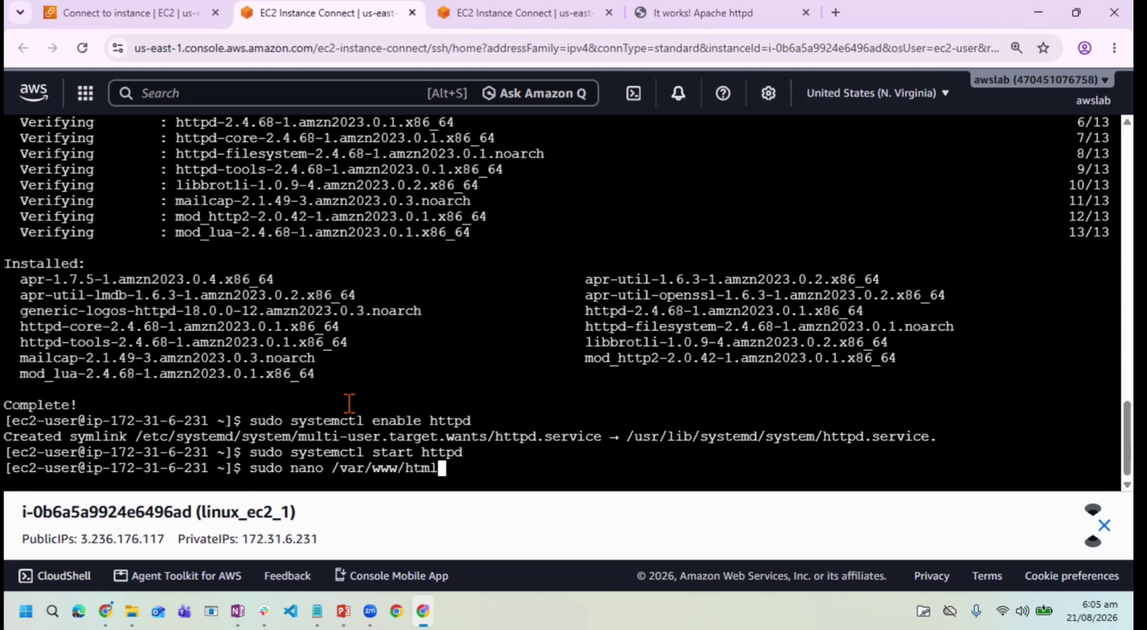
{"action": "type", "text": "/index.com"}
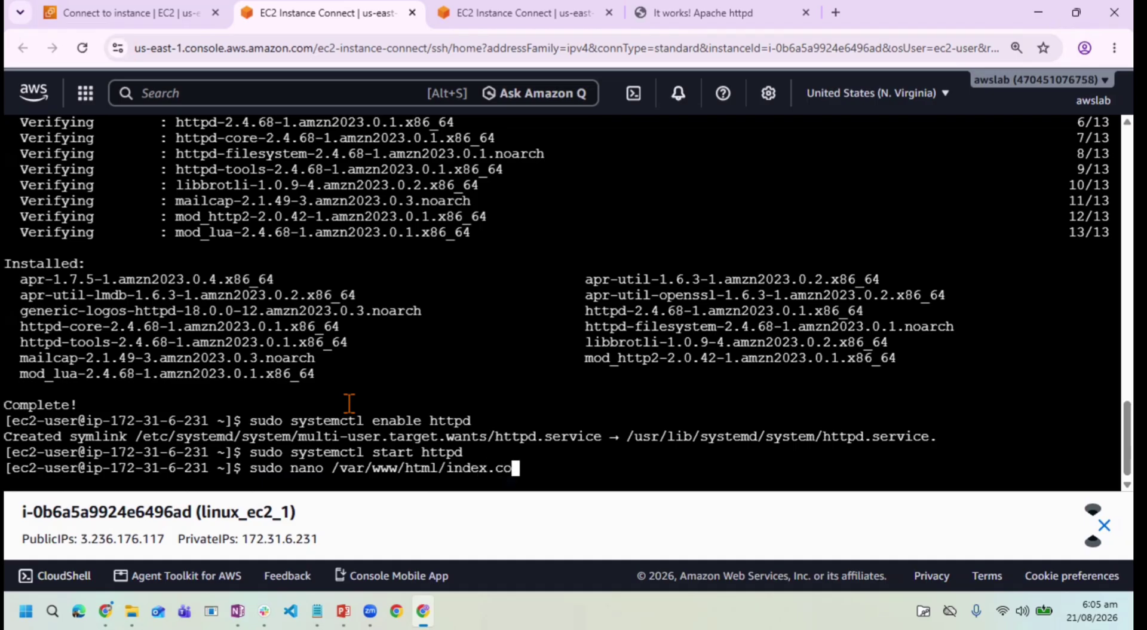
{"action": "key", "text": "BackSpace"}
{"action": "key", "text": "BackSpace"}
{"action": "key", "text": "BackSpace"}
{"action": "type", "text": "html"}
{"action": "key", "text": "Return"}
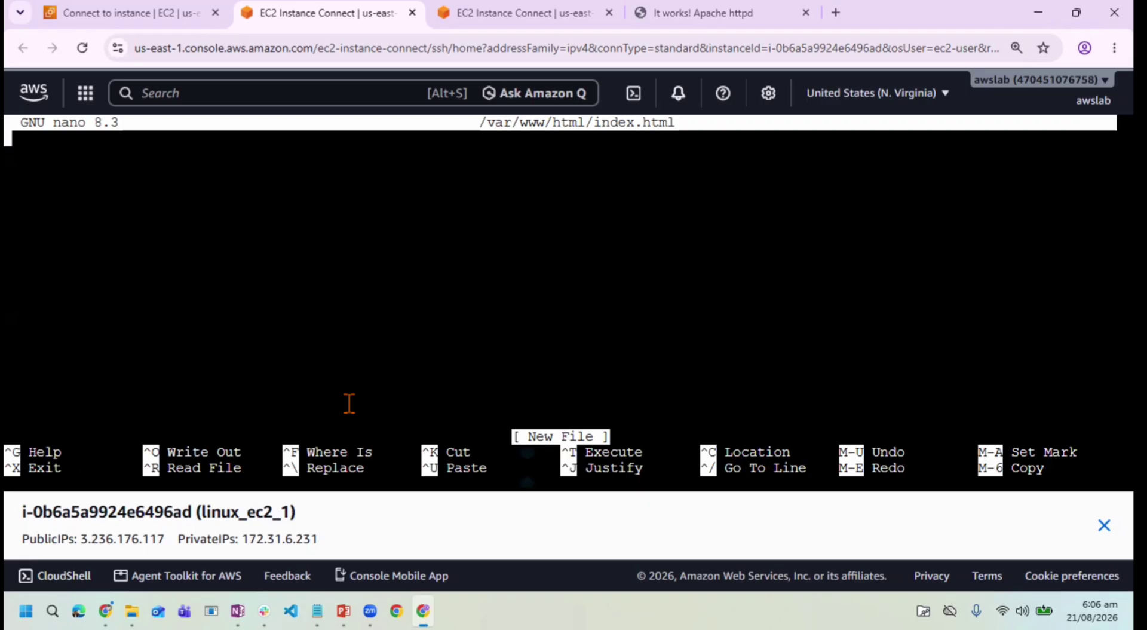
Step: Enter the heading line <h1>WELCOME TO SERVER ONE</H1> in index.html
{"action": "type", "text": "<>"}
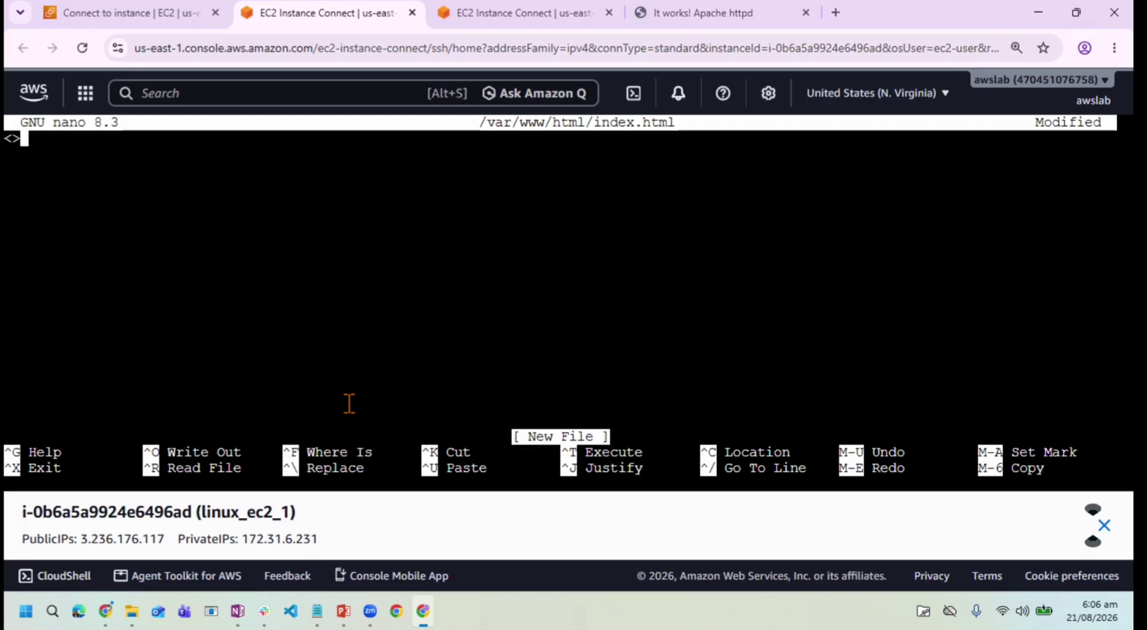
{"action": "key", "text": "Left"}
{"action": "type", "text": "h"}
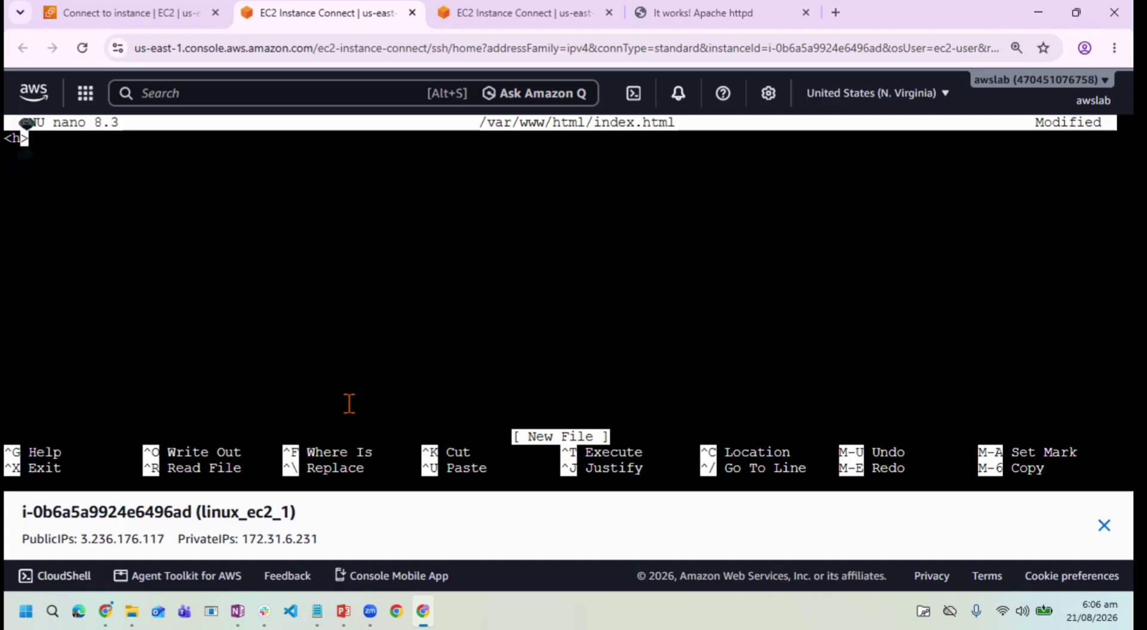
{"action": "type", "text": "1"}
{"action": "key", "text": "Right"}
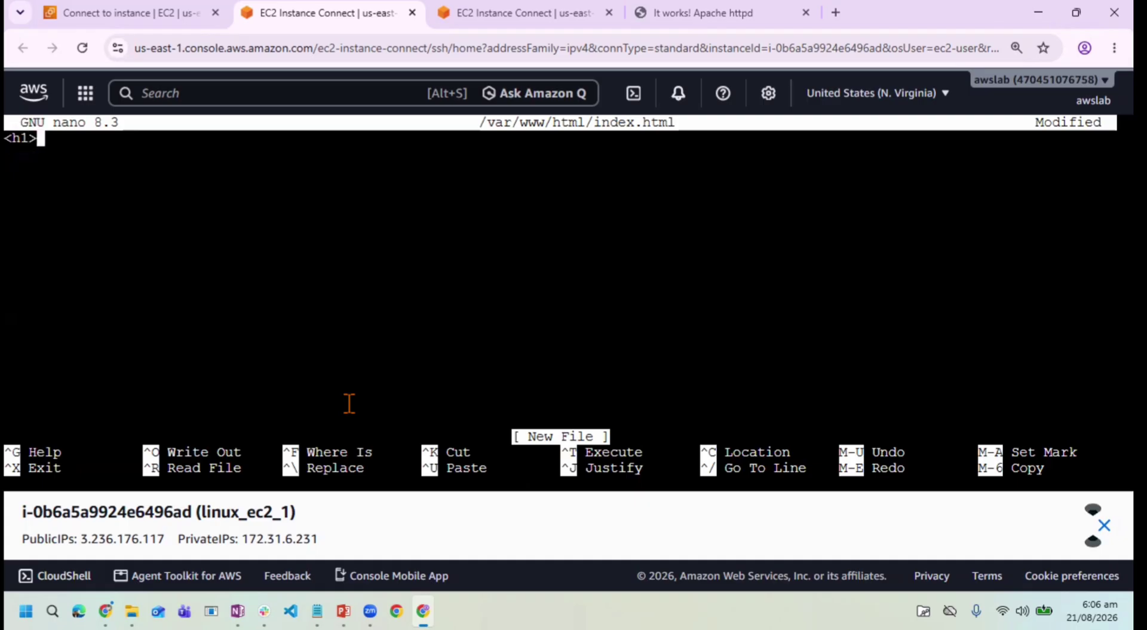
{"action": "type", "text": "WELCOME TO SERV"}
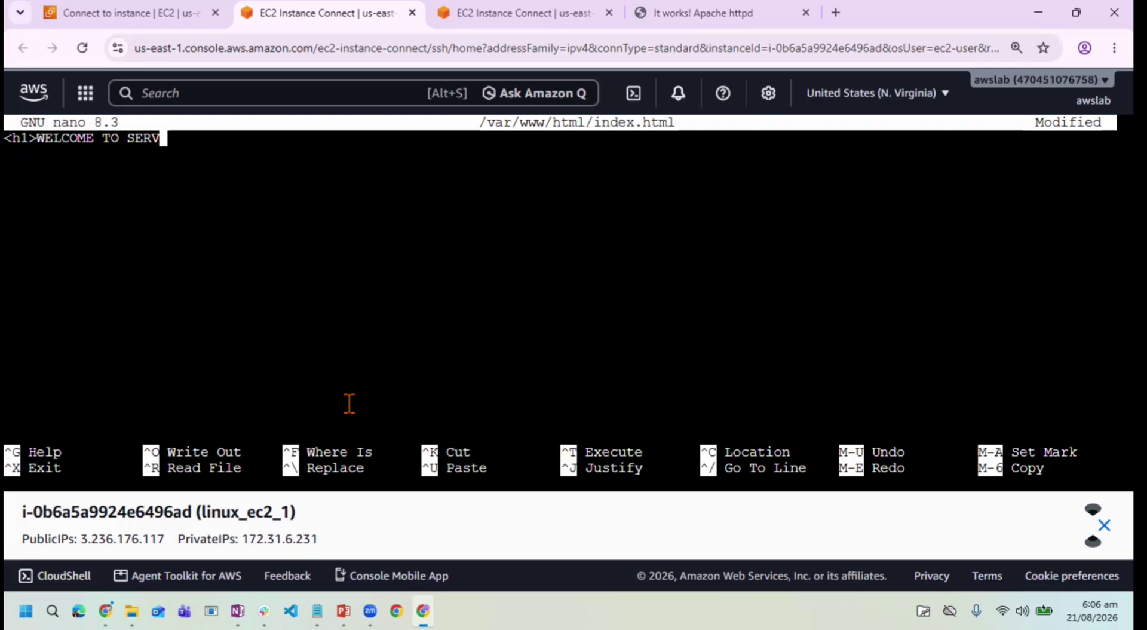
{"action": "type", "text": "ER ONE"}
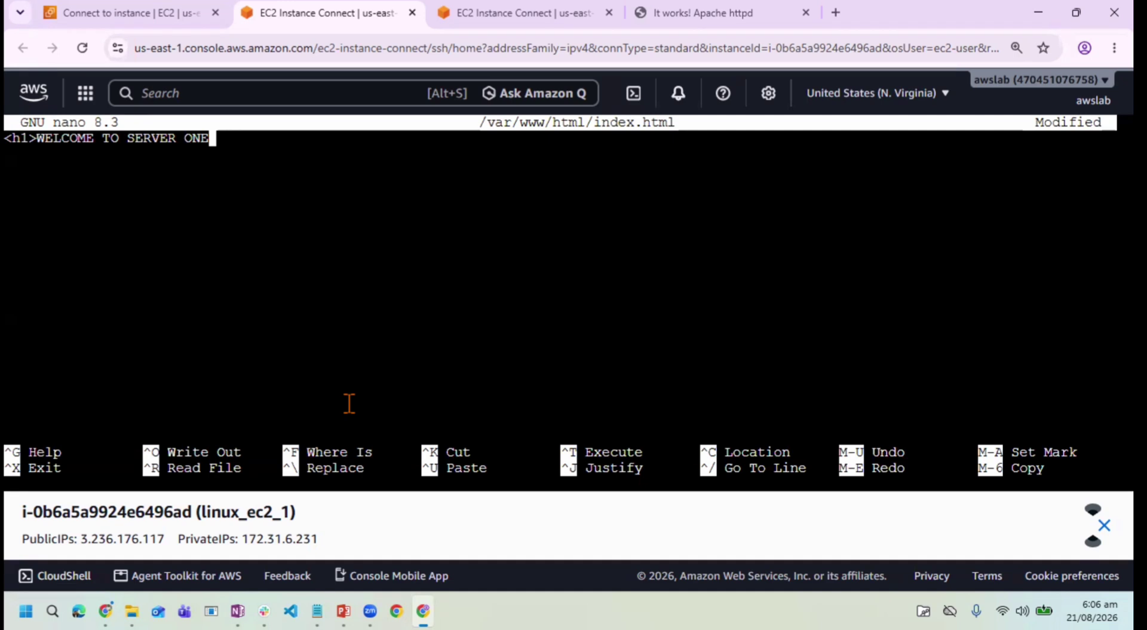
{"action": "type", "text": "<>"}
{"action": "key", "text": "Left"}
{"action": "type", "text": "/H"}
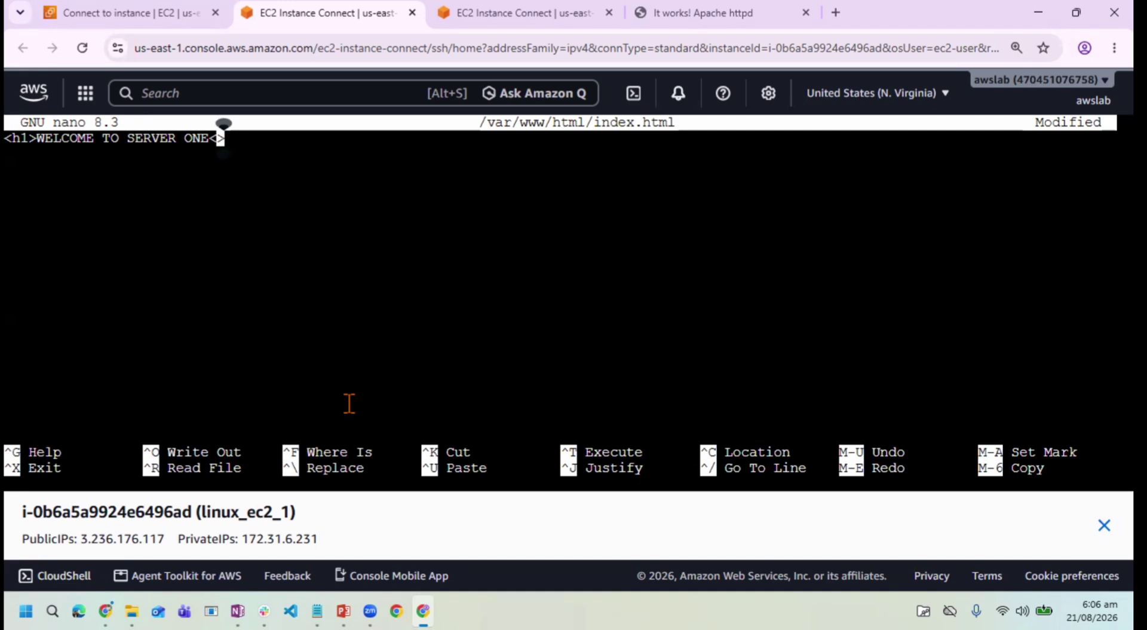
{"action": "type", "text": "1"}
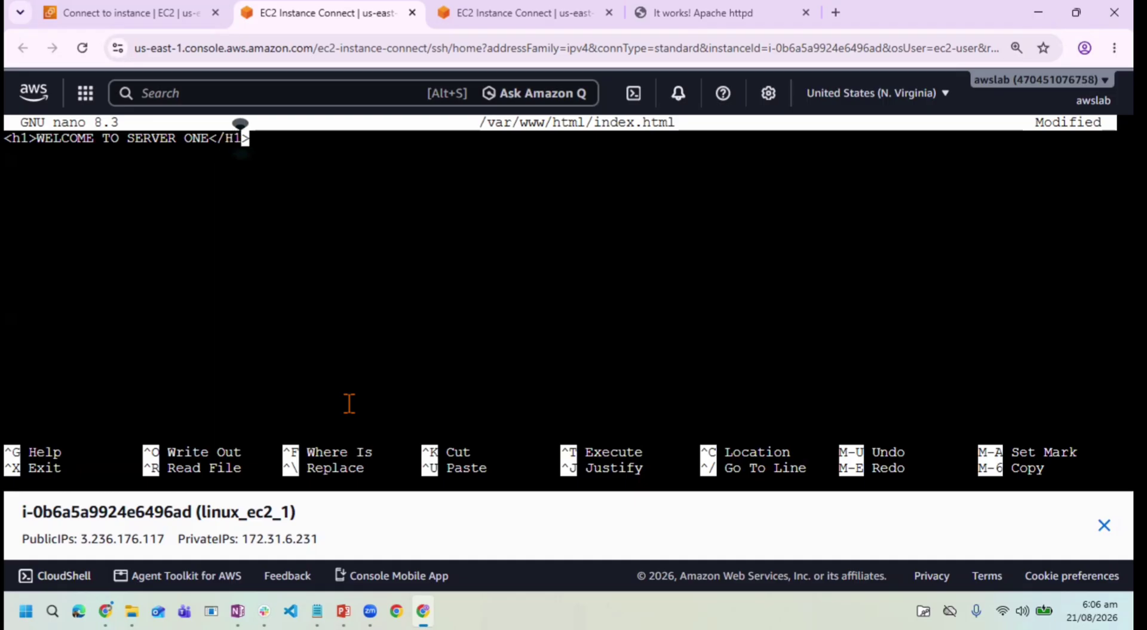
Step: Correct the heading's closing tag to lowercase </h1>
{"action": "key", "text": "Right"}
{"action": "key", "text": "Return"}
{"action": "key", "text": "BackSpace"}
{"action": "key", "text": "Left"}
{"action": "key", "text": "Left"}
{"action": "key", "text": "BackSpace"}
{"action": "type", "text": "h"}
{"action": "key", "text": "Right"}
{"action": "key", "text": "Right"}
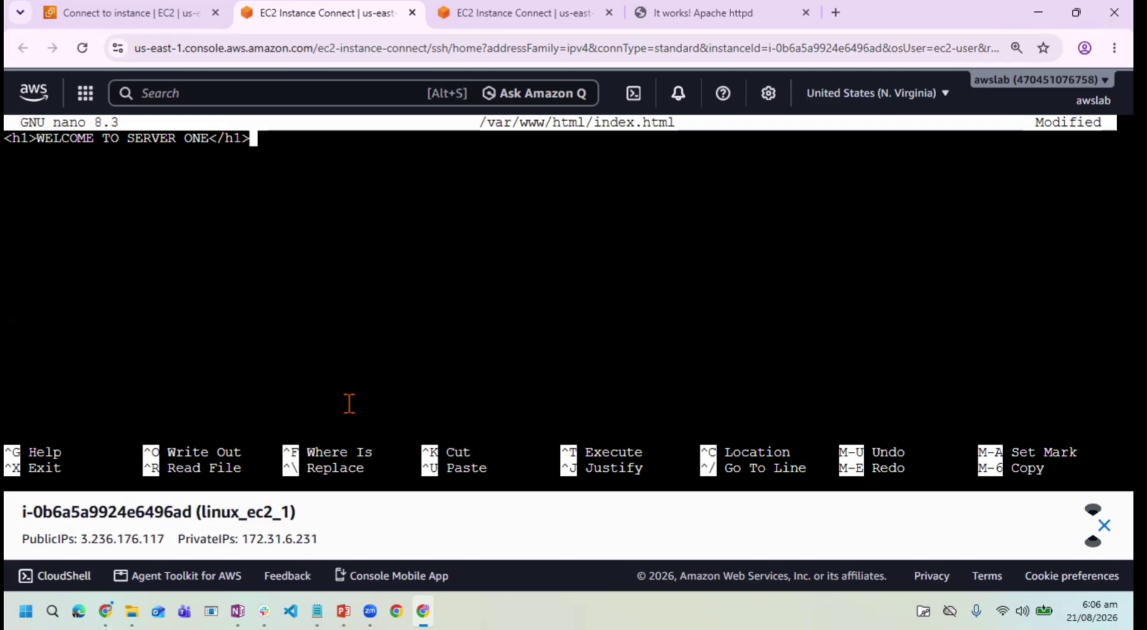
Step: Begin a paragraph on a new line below the heading with <p> This is the website
{"action": "key", "text": "Return"}
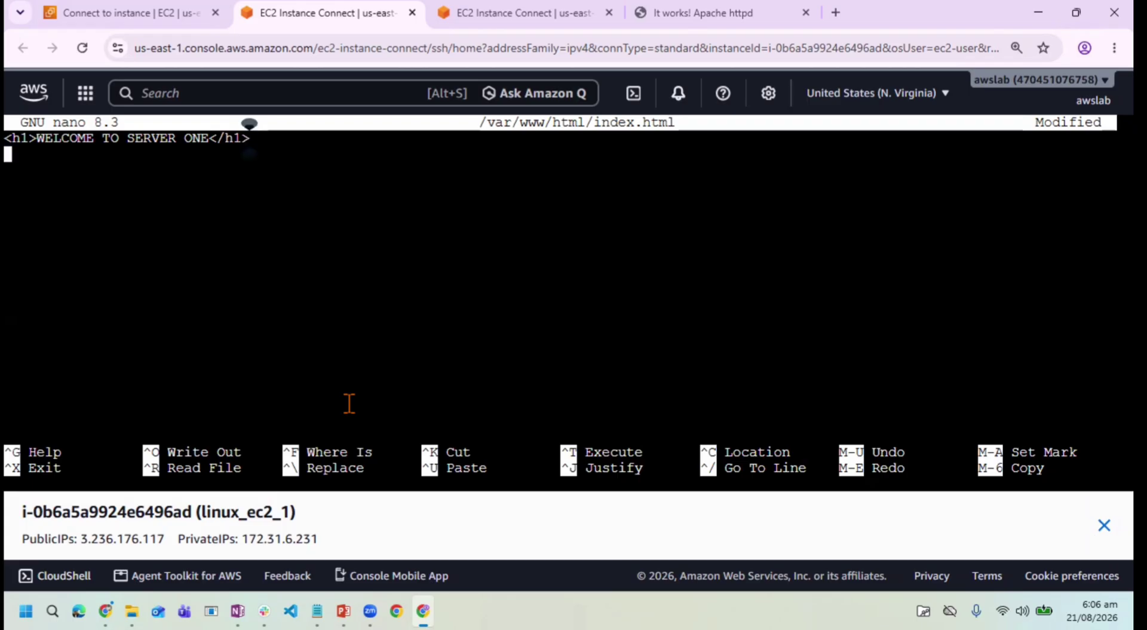
{"action": "type", "text": "<"}
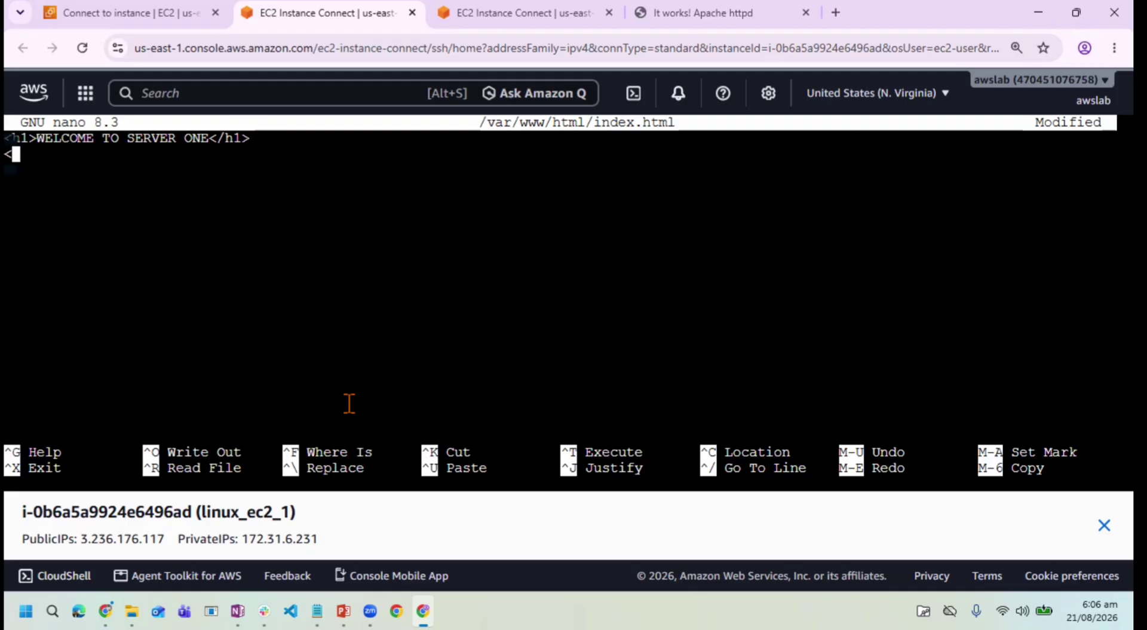
{"action": "type", "text": "p>"}
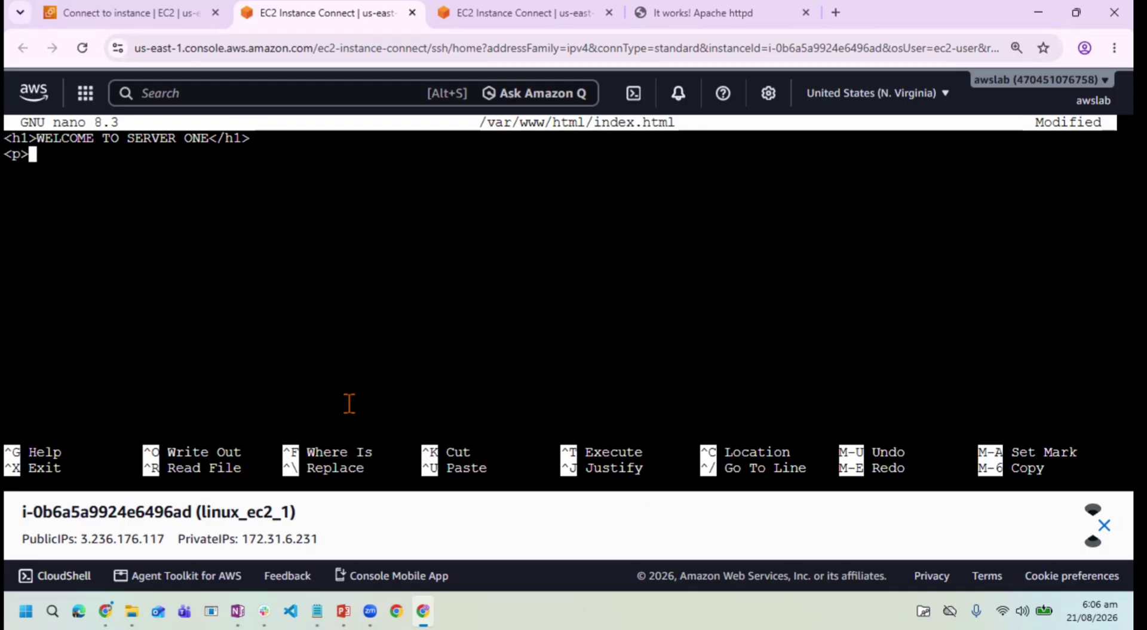
{"action": "type", "text": " This is the web"}
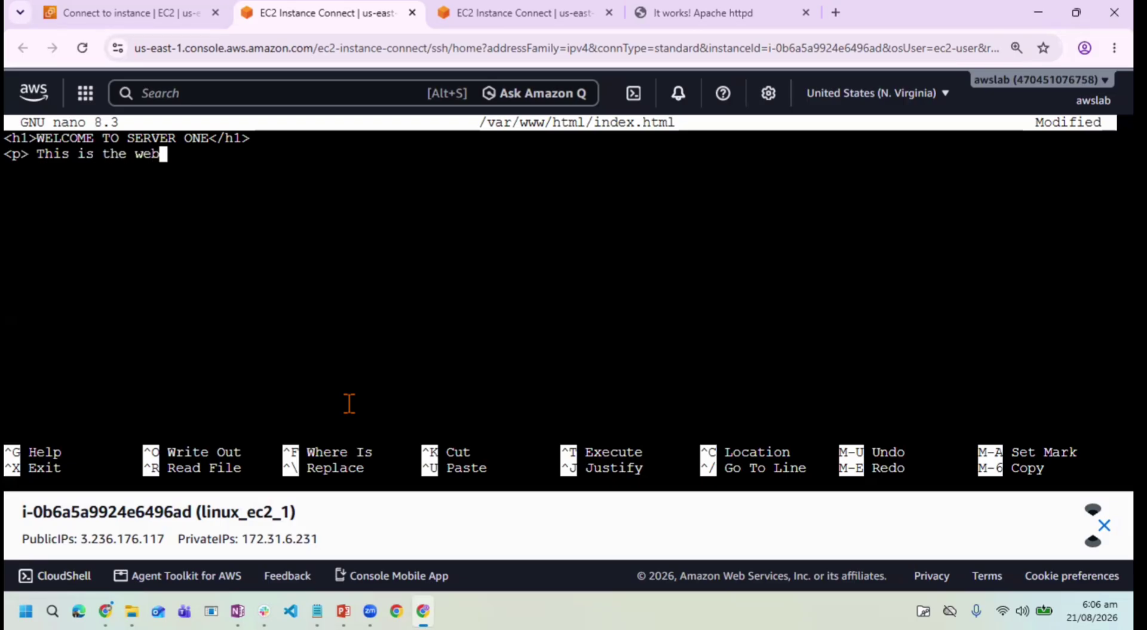
{"action": "type", "text": "site"}
Step: Reword the paragraph to "This is the CLB LAB" and close it with </p>
{"action": "key", "text": "BackSpace"}
{"action": "key", "text": "BackSpace"}
{"action": "key", "text": "BackSpace"}
{"action": "key", "text": "BackSpace"}
{"action": "key", "text": "BackSpace"}
{"action": "key", "text": "BackSpace"}
{"action": "key", "text": "BackSpace"}
{"action": "key", "text": "BackSpace"}
{"action": "key", "text": "BackSpace"}
{"action": "key", "text": "BackSpace"}
{"action": "key", "text": "BackSpace"}
{"action": "key", "text": "BackSpace"}
{"action": "key", "text": "BackSpace"}
{"action": "key", "text": "BackSpace"}
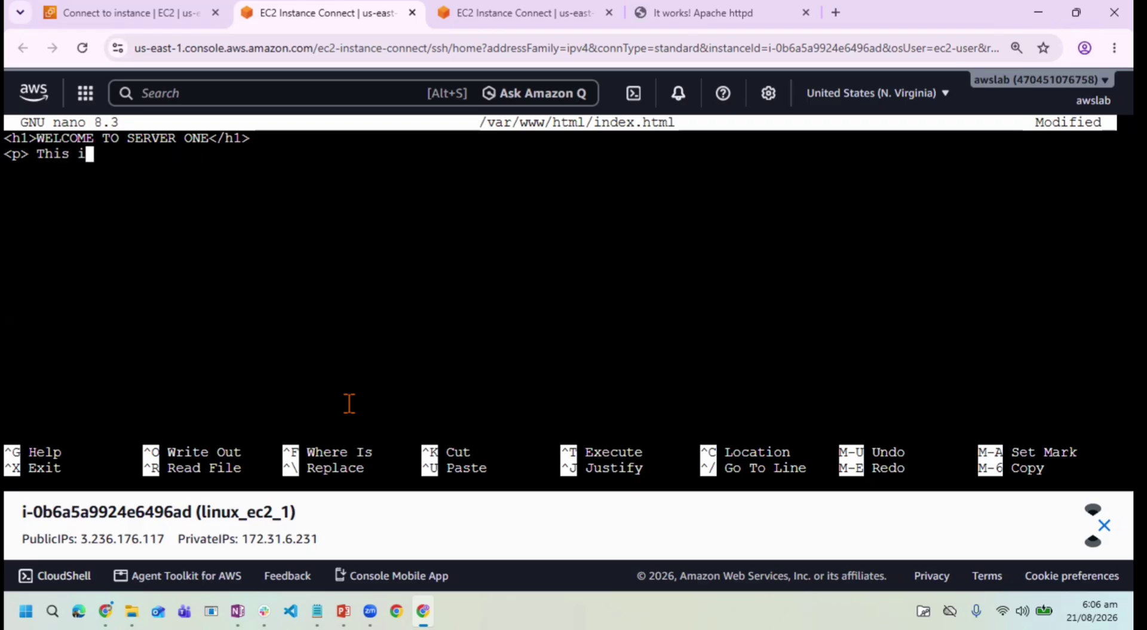
{"action": "type", "text": "s the CLB "}
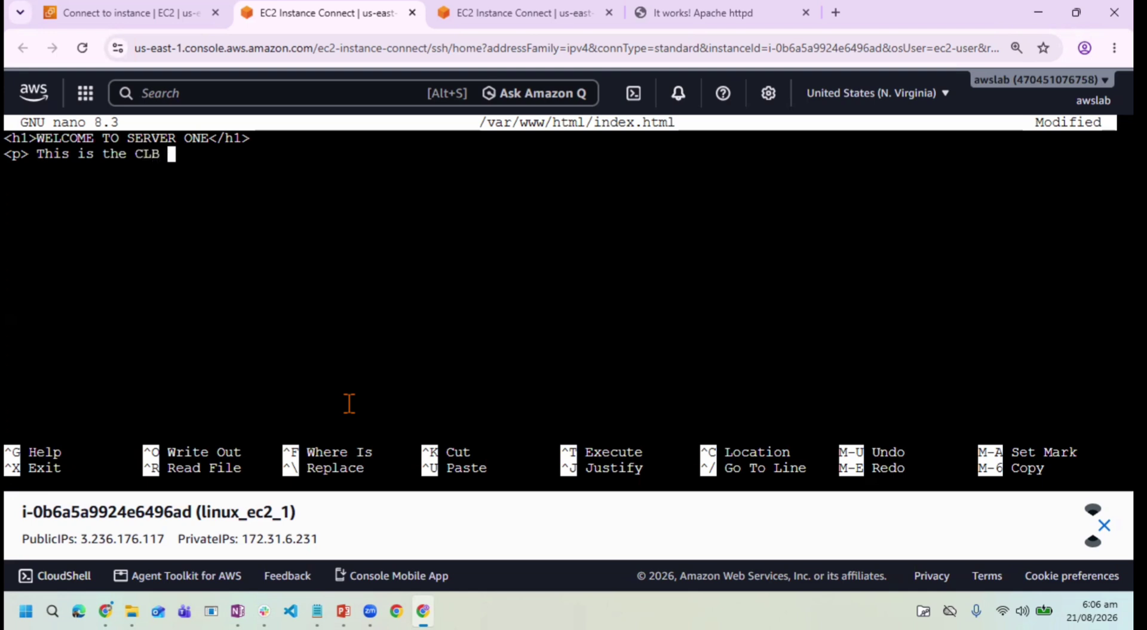
{"action": "type", "text": "LAB<>"}
{"action": "key", "text": "Left"}
{"action": "type", "text": "/p"}
Step: Remove the word "the" from the paragraph so it reads <p> This is CLB LAB</p>
{"action": "key", "text": "Left"}
{"action": "key", "text": "Left"}
{"action": "key", "text": "Left"}
{"action": "key", "text": "Left"}
{"action": "key", "text": "Left"}
{"action": "key", "text": "Left"}
{"action": "key", "text": "Left"}
{"action": "key", "text": "Left"}
{"action": "key", "text": "Left"}
{"action": "key", "text": "Left"}
{"action": "key", "text": "Left"}
{"action": "key", "text": "Left"}
{"action": "key", "text": "Left"}
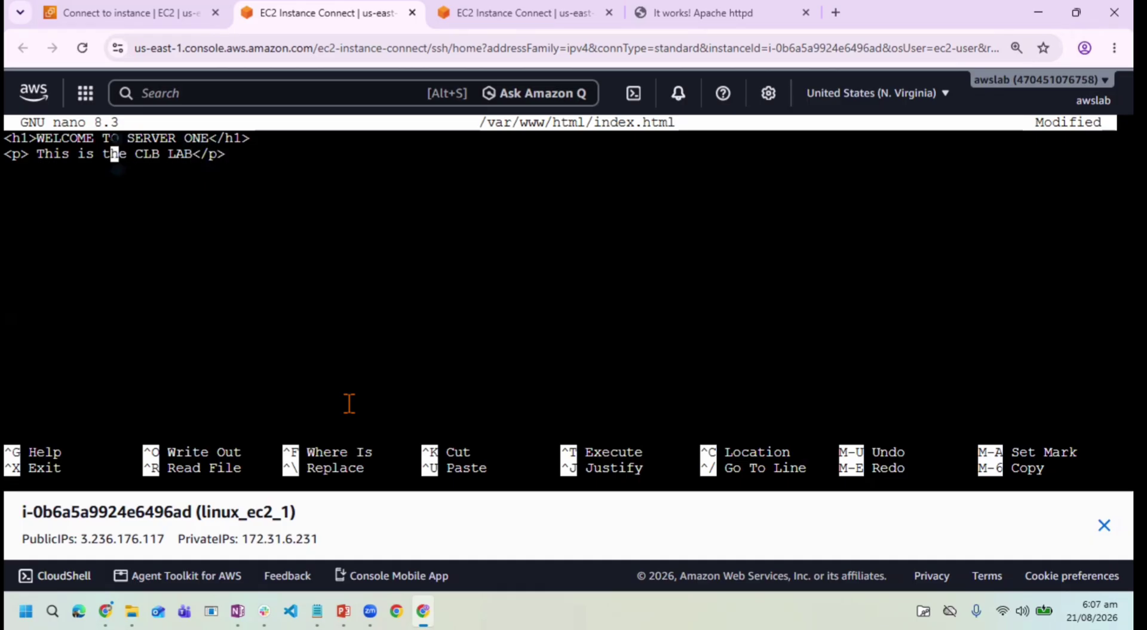
{"action": "key", "text": "Delete"}
{"action": "key", "text": "BackSpace"}
{"action": "key", "text": "BackSpace"}
{"action": "key", "text": "Delete"}
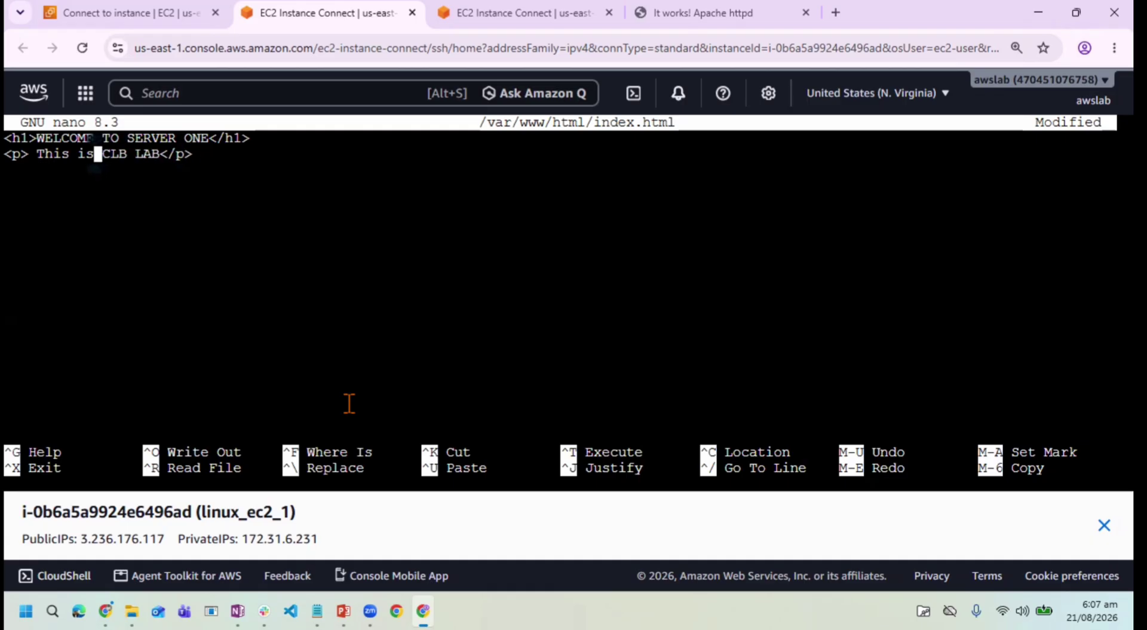
Step: Save the edits to /var/www/html/index.html and exit nano
{"action": "key", "text": "ctrl+x"}
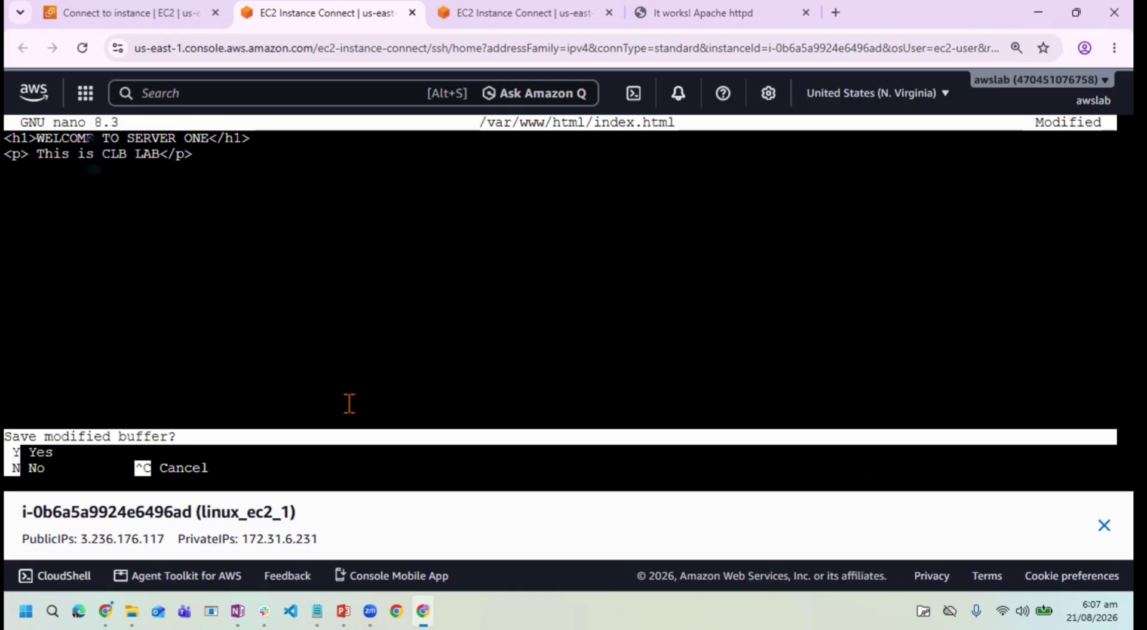
{"action": "key", "text": "y"}
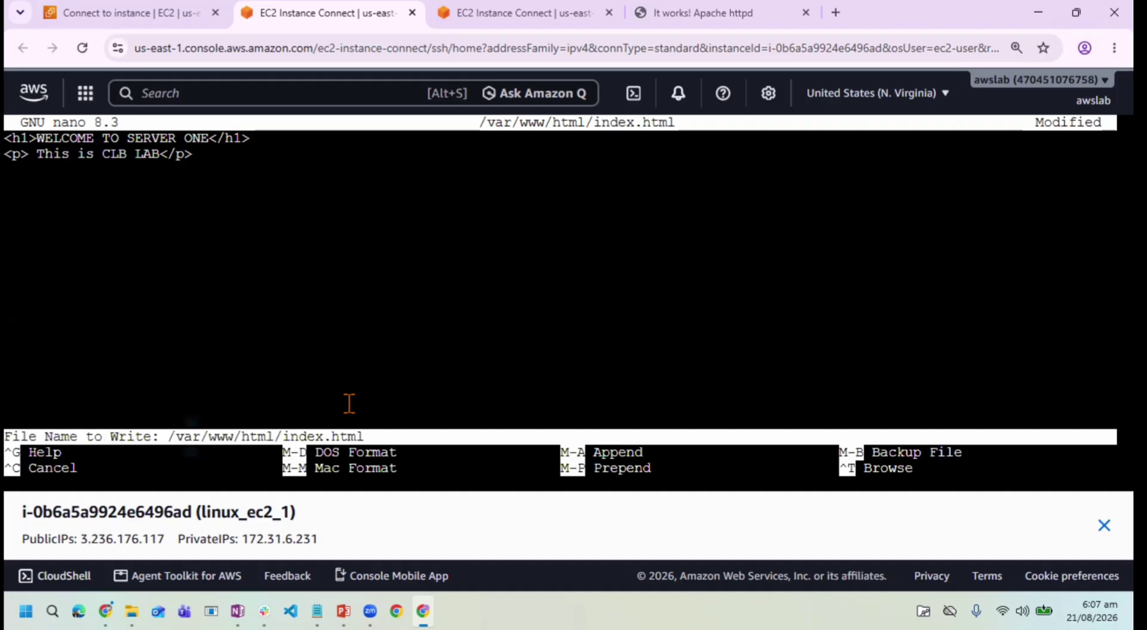
{"action": "key", "text": "Return"}
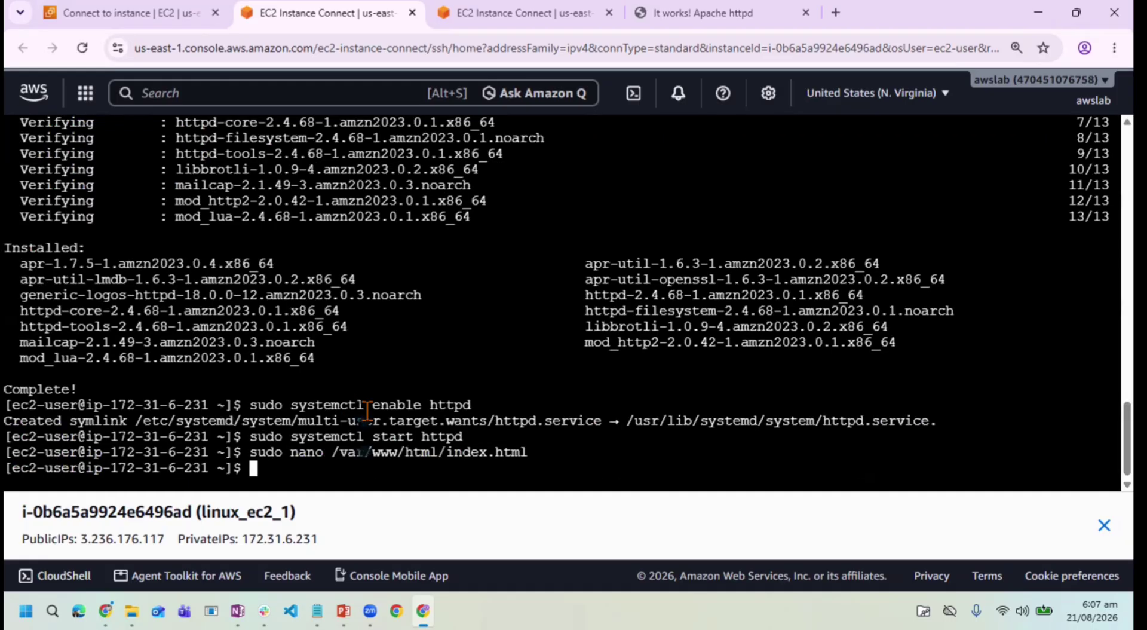
Step: Reload the website at 3.236.176.117 to check its new page, and return to the linux_ec2_2 terminal session
{"action": "left_click", "coordinate": [700, 17]}
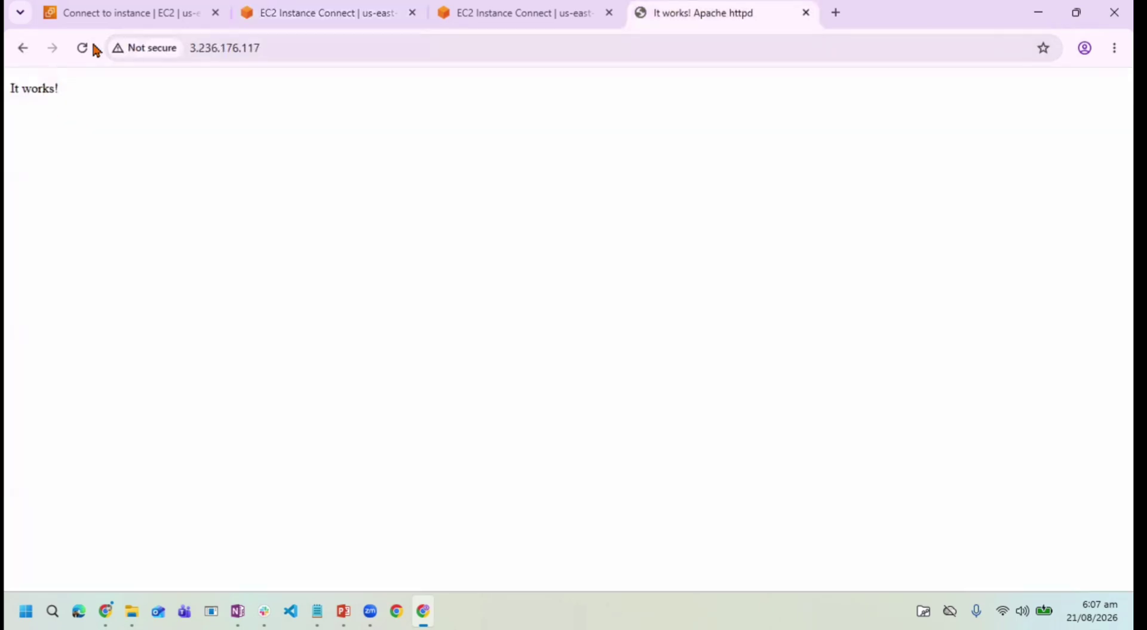
{"action": "key", "text": "F5"}
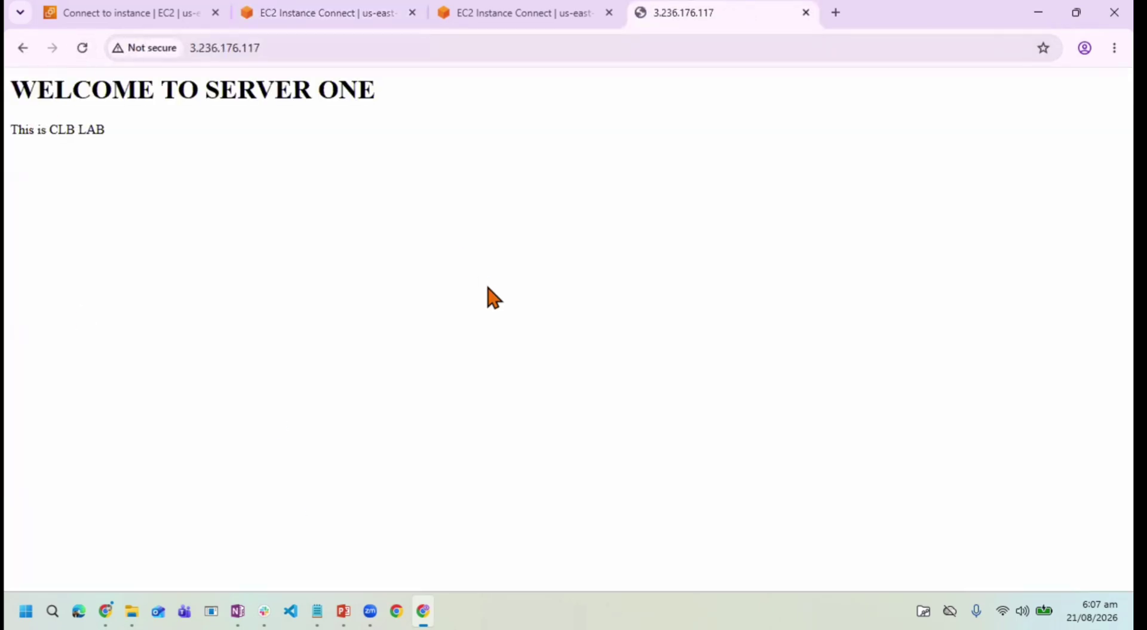
{"action": "left_click", "coordinate": [547, 15]}
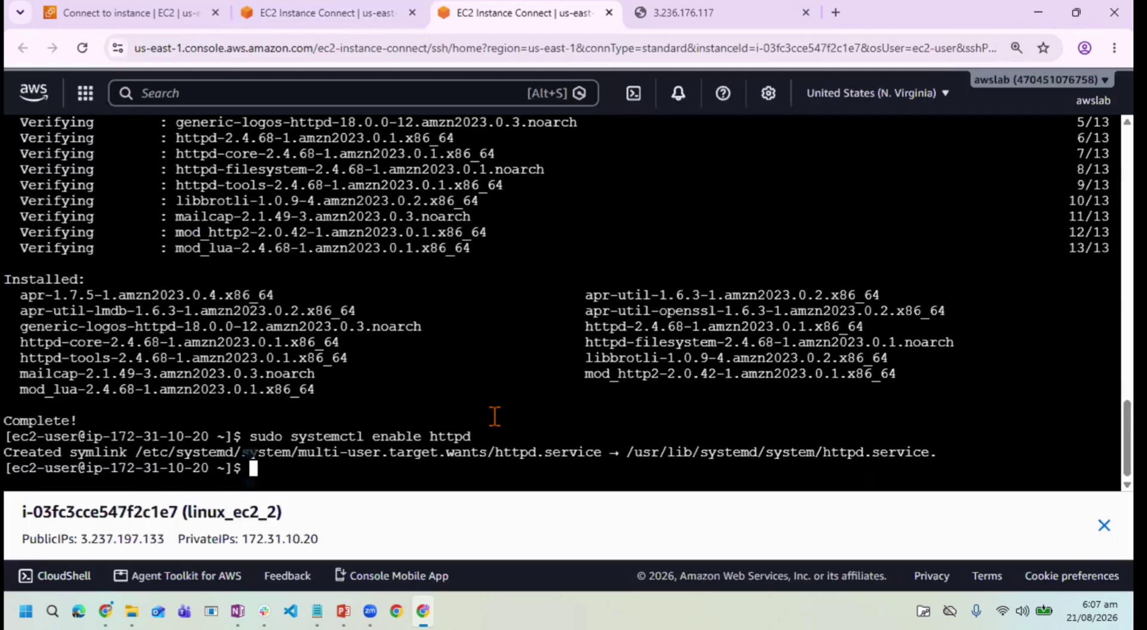
Step: Try to run sudo systemctl enab httpd on linux_ec2_2, edited from the last command
{"action": "key", "text": "Up"}
{"action": "key", "text": "Left"}
{"action": "key", "text": "Left"}
{"action": "key", "text": "Left"}
{"action": "key", "text": "Left"}
{"action": "key", "text": "Left"}
{"action": "key", "text": "Left"}
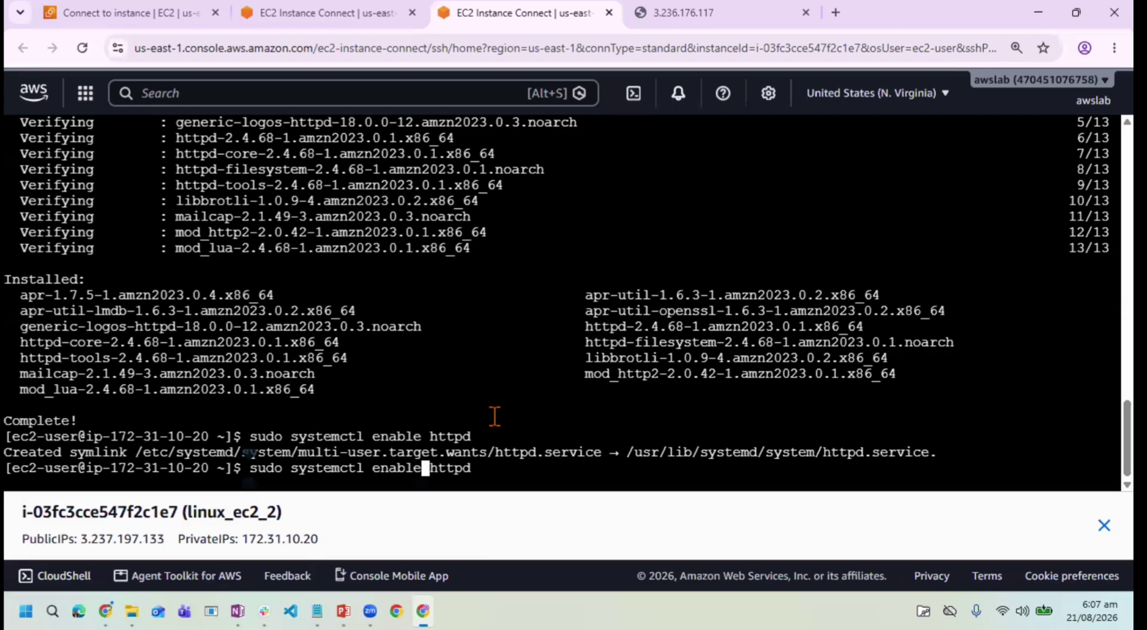
{"action": "key", "text": "BackSpace"}
{"action": "key", "text": "BackSpace"}
{"action": "key", "text": "Return"}
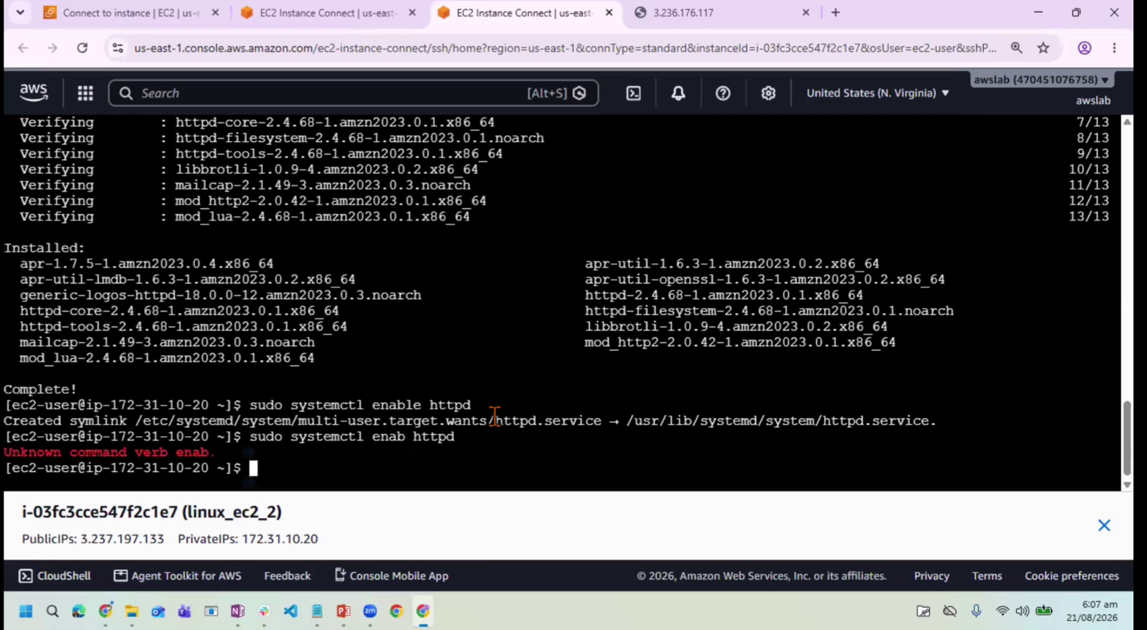
Step: Start the web service on linux_ec2_2 with sudo systemctl start httpd, reusing the previous command
{"action": "key", "text": "Up"}
{"action": "key", "text": "Left"}
{"action": "key", "text": "Left"}
{"action": "key", "text": "Left"}
{"action": "key", "text": "Left"}
{"action": "key", "text": "Left"}
{"action": "key", "text": "Left"}
{"action": "key", "text": "BackSpace"}
{"action": "key", "text": "BackSpace"}
{"action": "key", "text": "BackSpace"}
{"action": "key", "text": "BackSpace"}
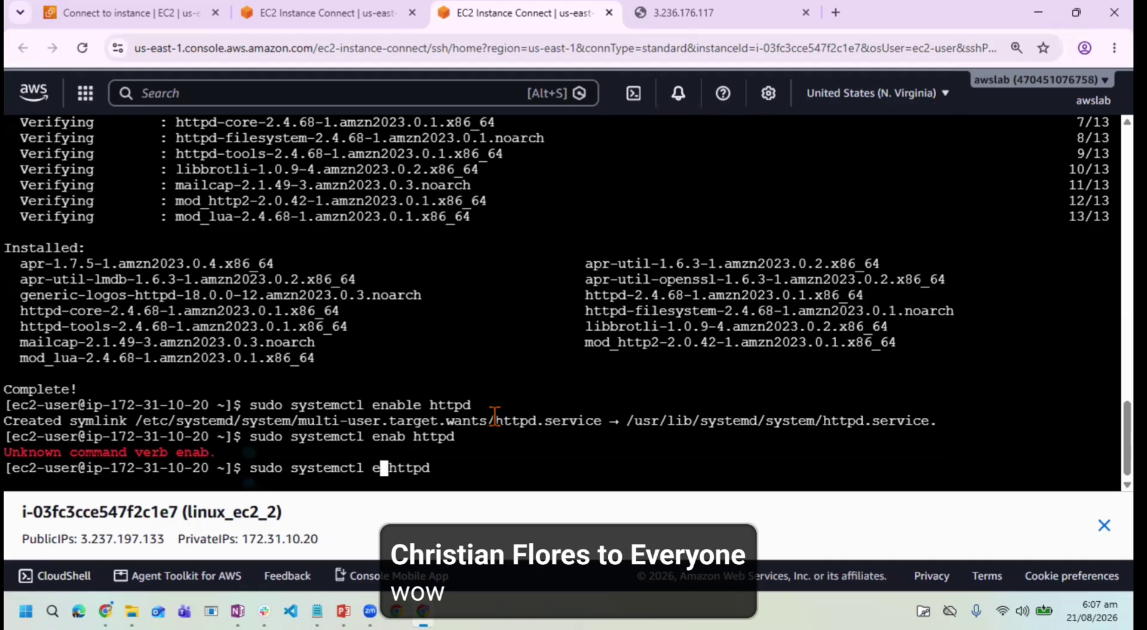
{"action": "type", "text": "sta"}
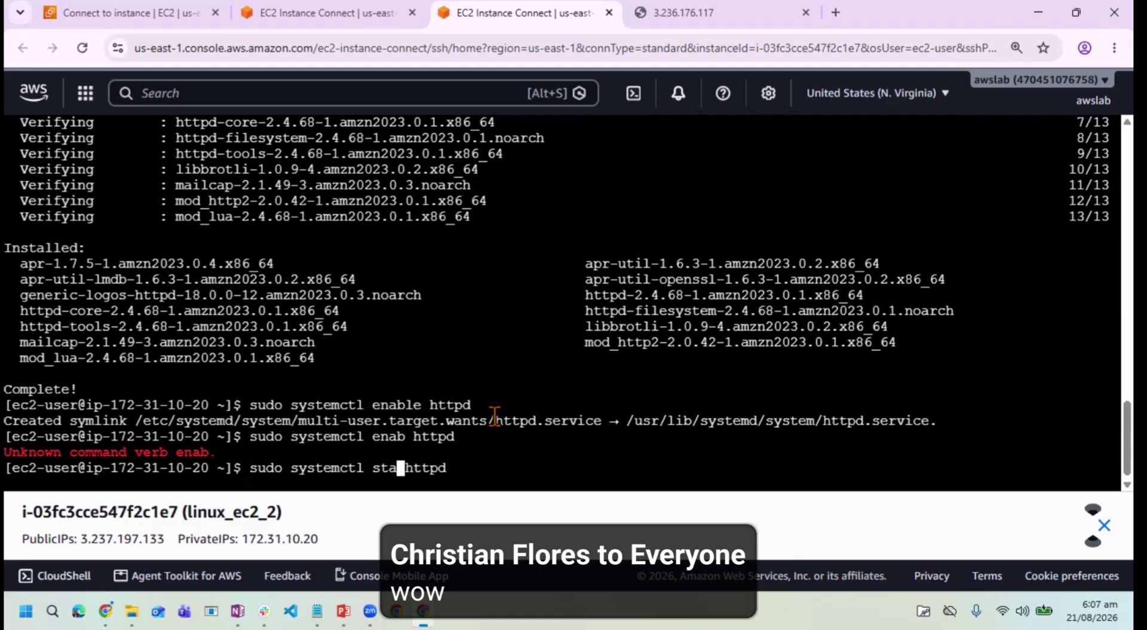
{"action": "type", "text": "rt"}
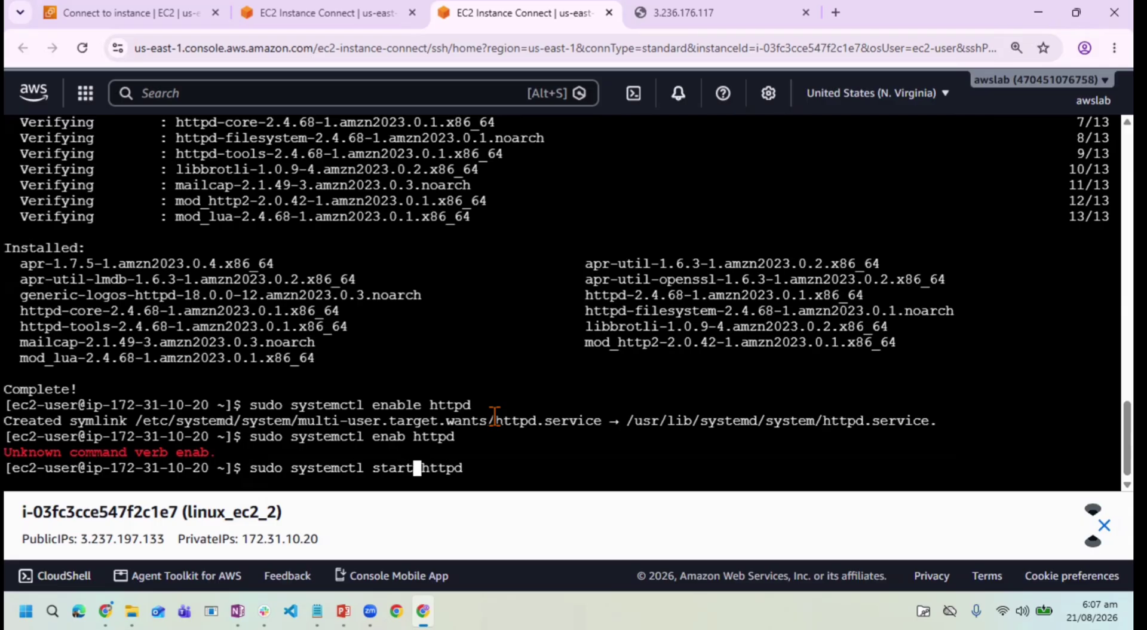
{"action": "key", "text": "Return"}
{"action": "key", "text": "Up"}
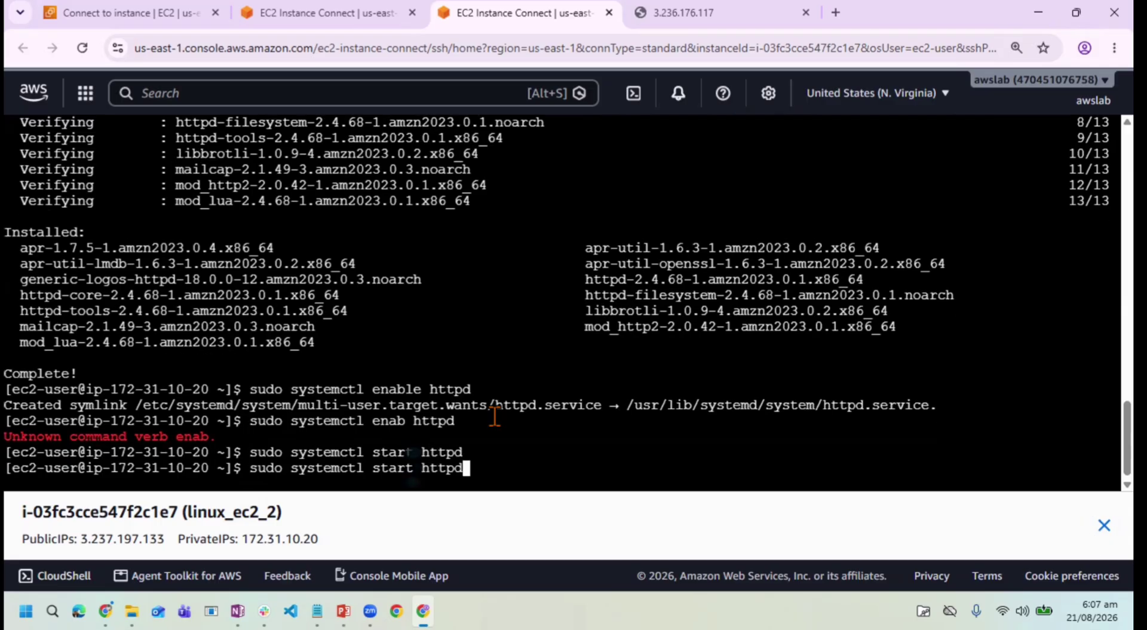
{"action": "key", "text": "BackSpace"}
{"action": "key", "text": "BackSpace"}
{"action": "key", "text": "BackSpace"}
{"action": "key", "text": "BackSpace"}
{"action": "key", "text": "BackSpace"}
{"action": "key", "text": "BackSpace"}
{"action": "key", "text": "BackSpace"}
{"action": "key", "text": "BackSpace"}
{"action": "key", "text": "BackSpace"}
{"action": "key", "text": "BackSpace"}
{"action": "key", "text": "BackSpace"}
{"action": "key", "text": "BackSpace"}
{"action": "key", "text": "BackSpace"}
{"action": "key", "text": "BackSpace"}
{"action": "key", "text": "BackSpace"}
{"action": "key", "text": "BackSpace"}
{"action": "key", "text": "BackSpace"}
{"action": "key", "text": "BackSpace"}
{"action": "key", "text": "BackSpace"}
{"action": "key", "text": "BackSpace"}
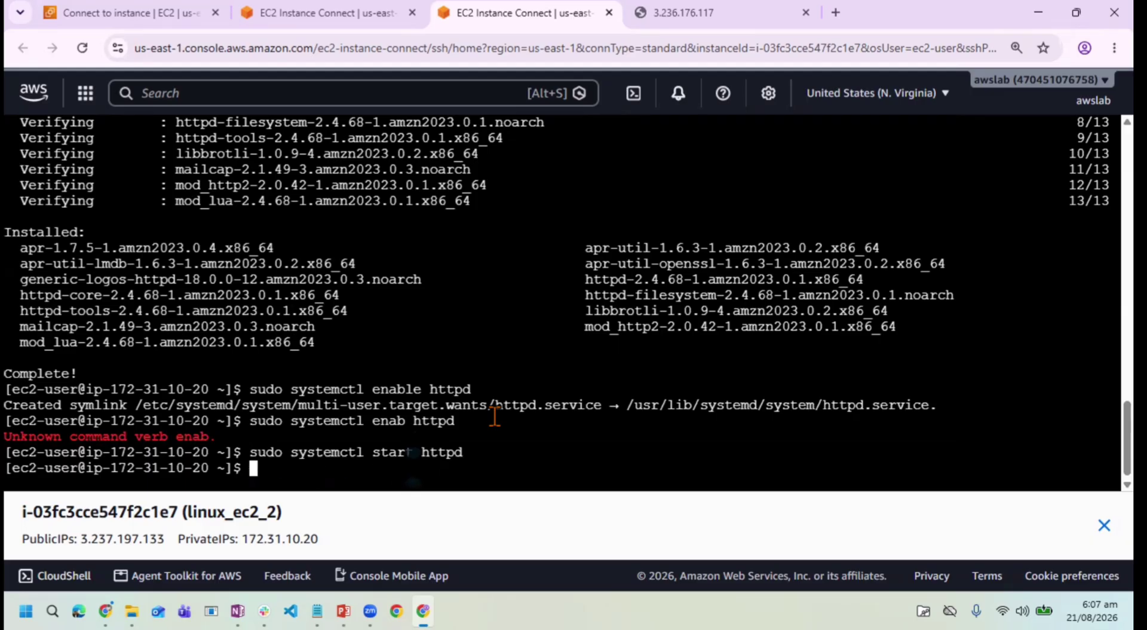
Step: Open /var/www/html/index.html with sudo nano on linux_ec2_2 and begin an empty <> tag
{"action": "type", "text": "sudo nano "}
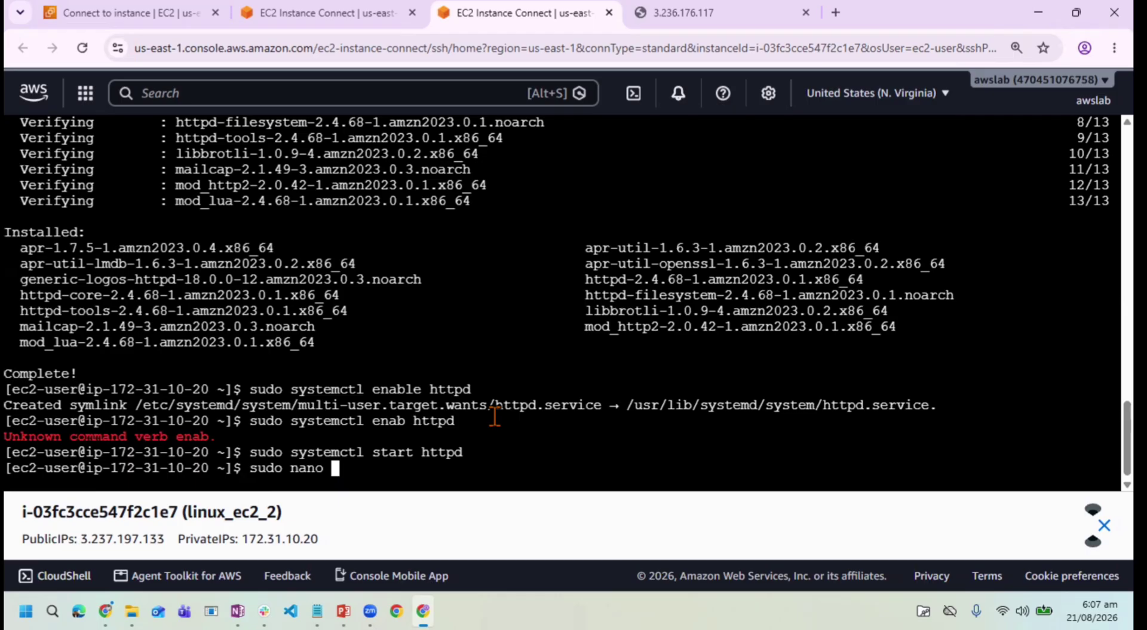
{"action": "type", "text": "/var/www"}
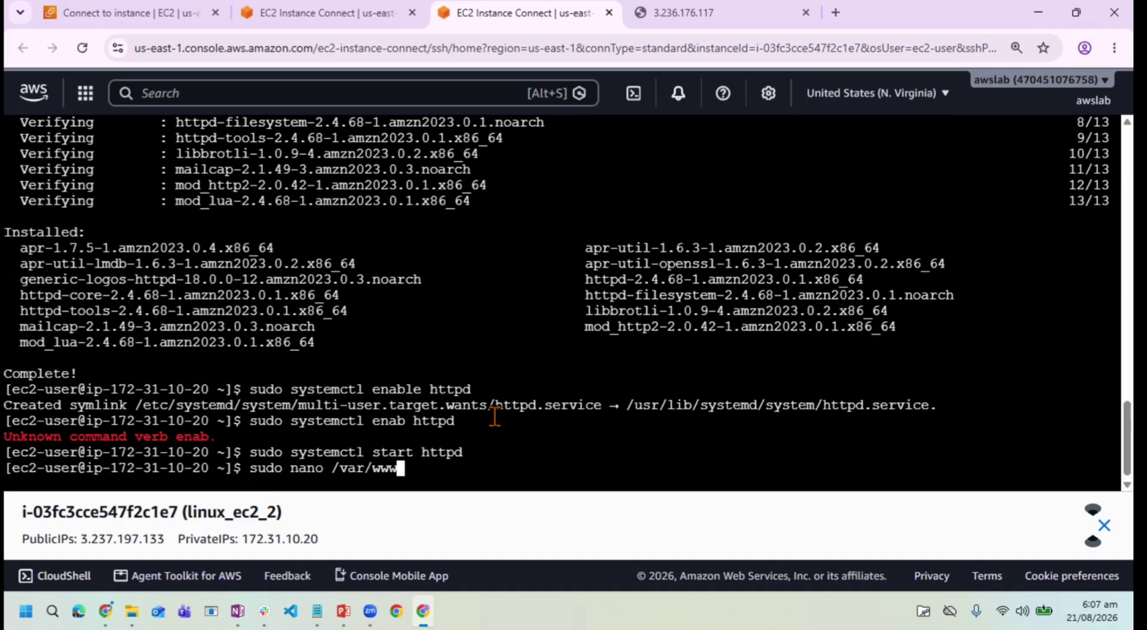
{"action": "type", "text": "/html/index"}
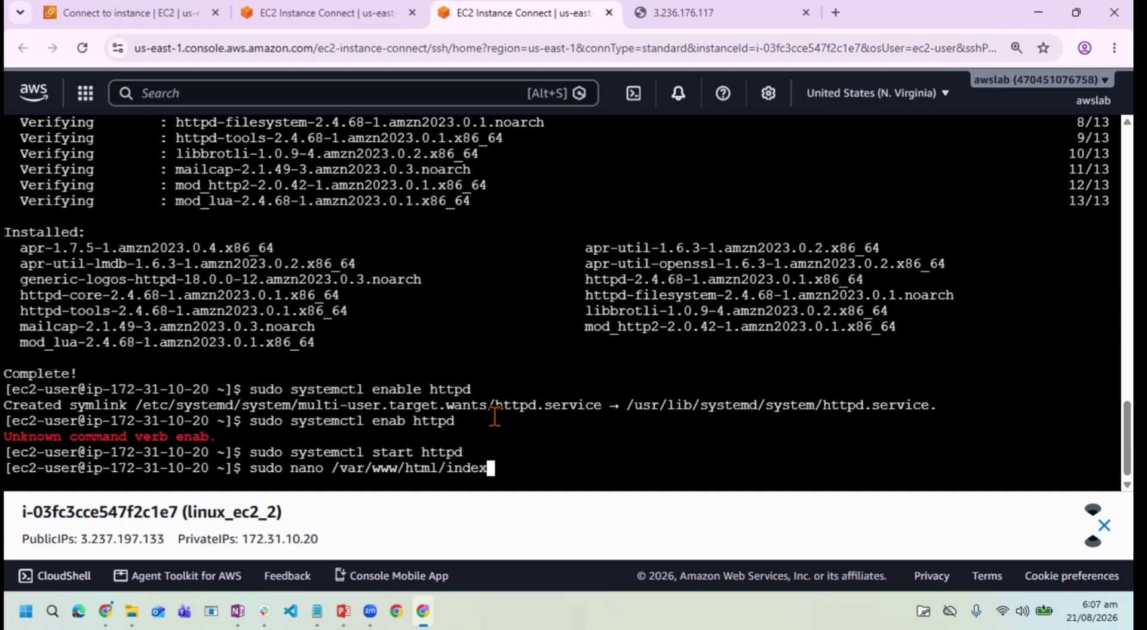
{"action": "type", "text": ".html"}
{"action": "key", "text": "Return"}
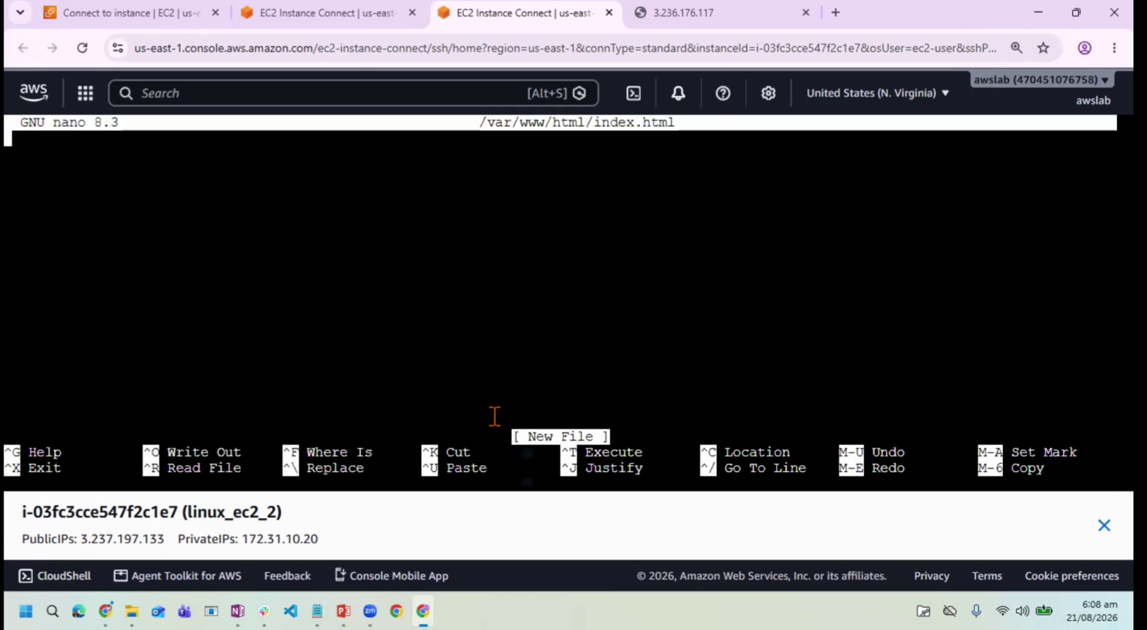
{"action": "type", "text": "<>"}
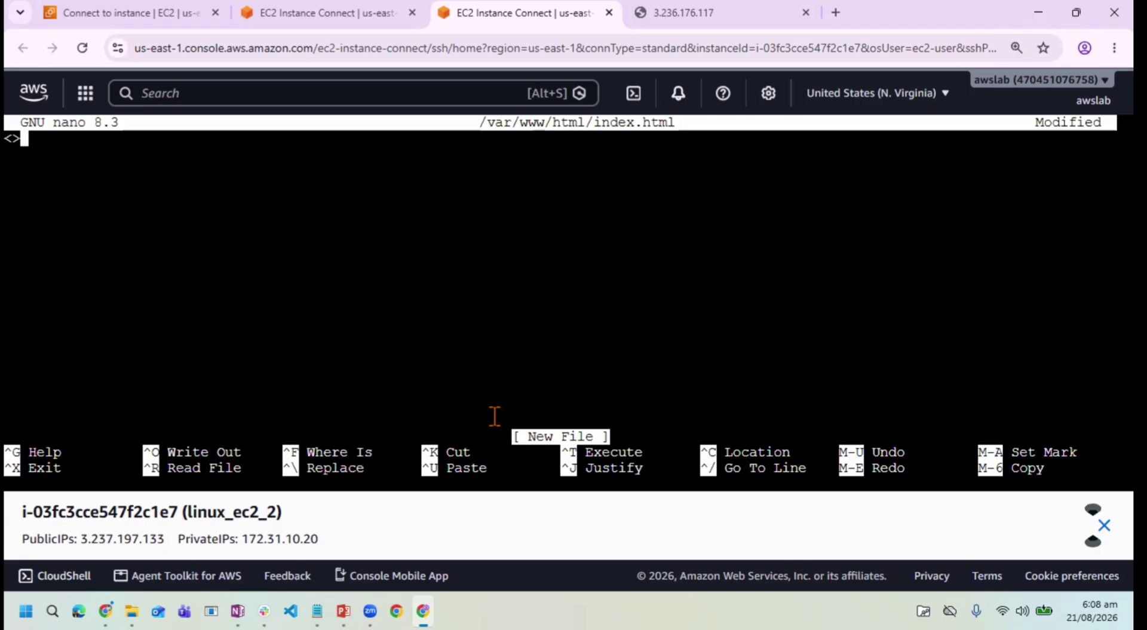
{"action": "key", "text": "Left"}
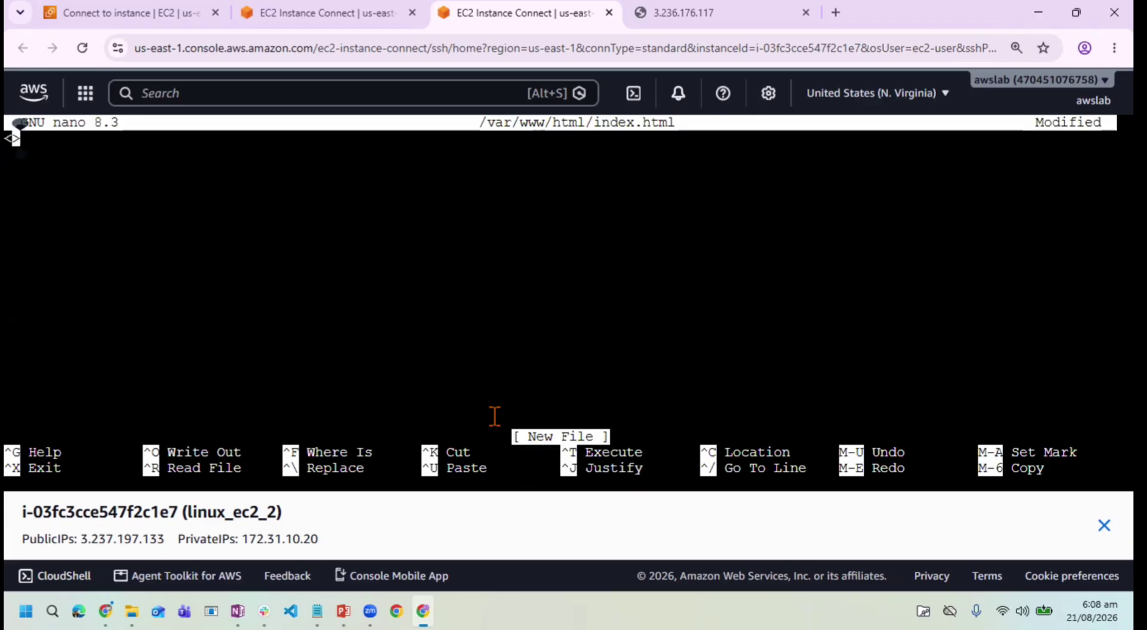
Step: View the page source of 3.236.176.117 and copy all of its HTML
{"action": "left_click", "coordinate": [711, 13]}
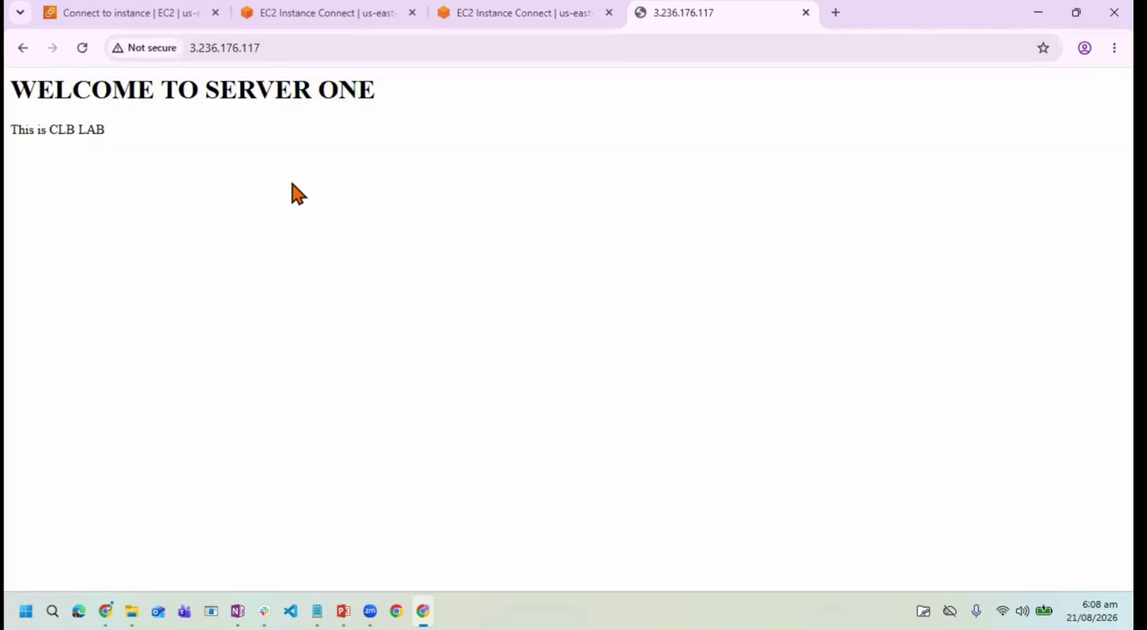
{"action": "right_click", "coordinate": [401, 534]}
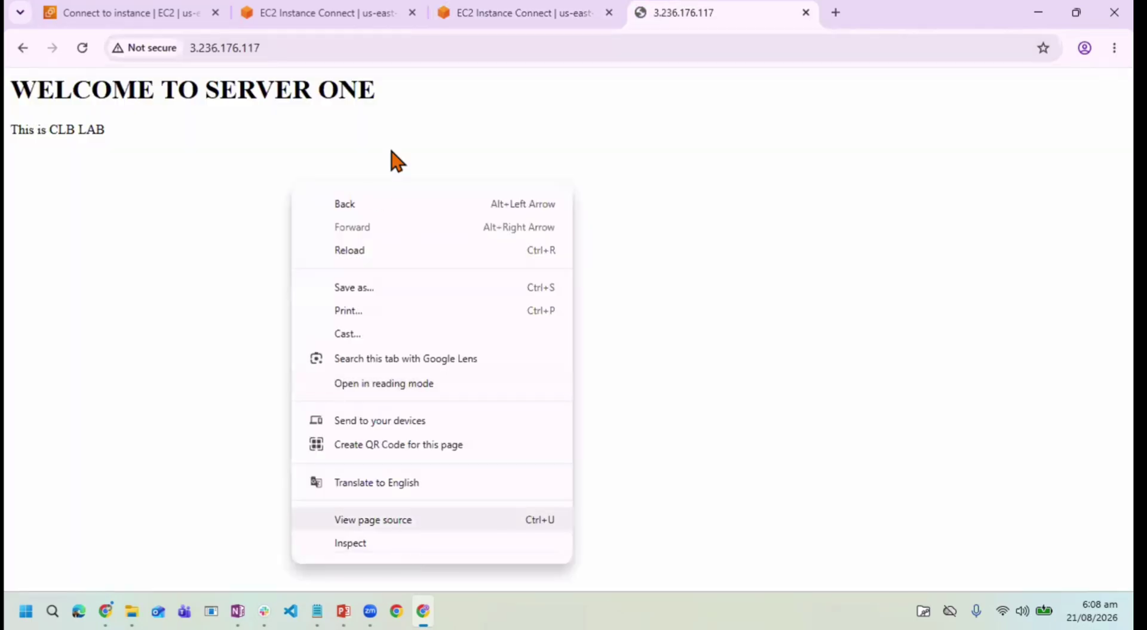
{"action": "key", "text": "Return"}
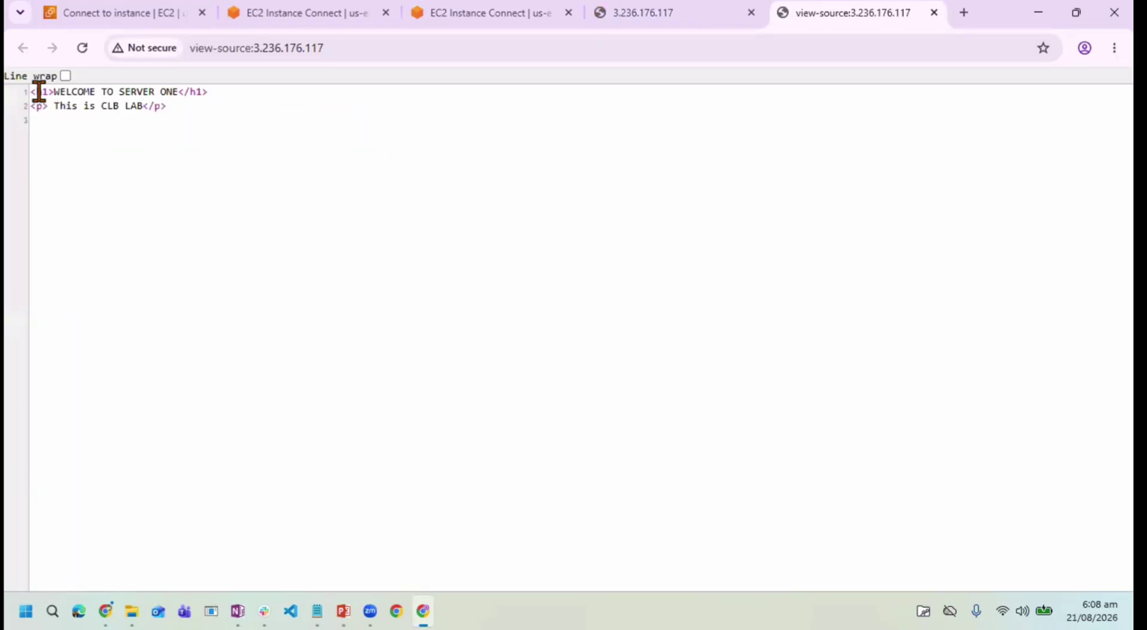
{"action": "key", "text": "ctrl+a"}
{"action": "key", "text": "ctrl+c"}
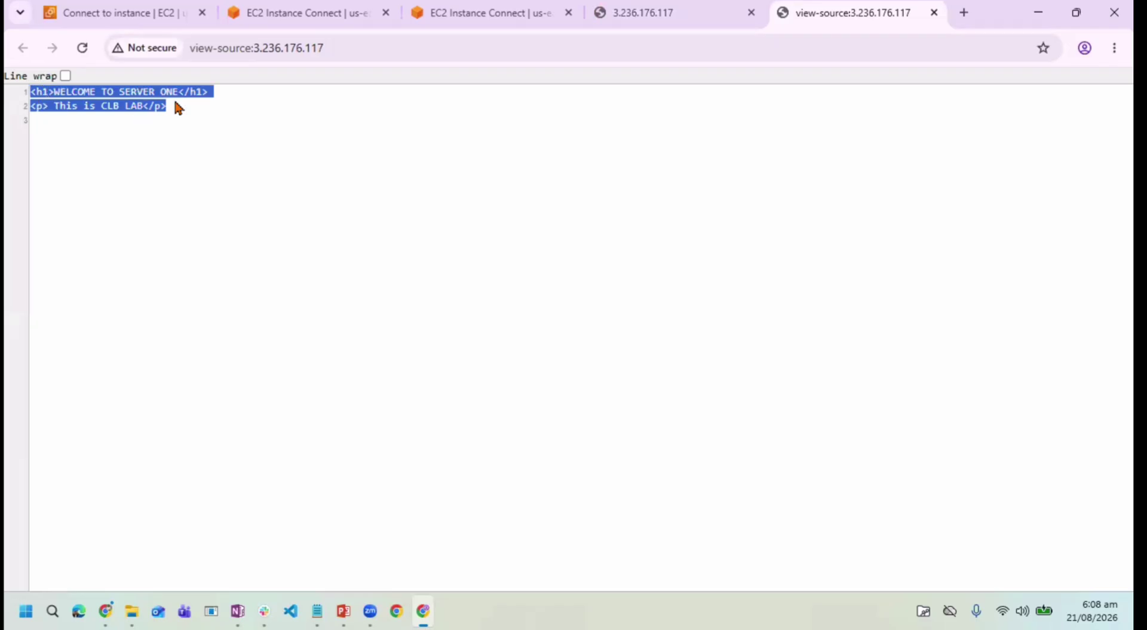
Step: Replace the empty tag in the linux_ec2_2 index.html with the HTML copied from server one
{"action": "left_click", "coordinate": [521, 14]}
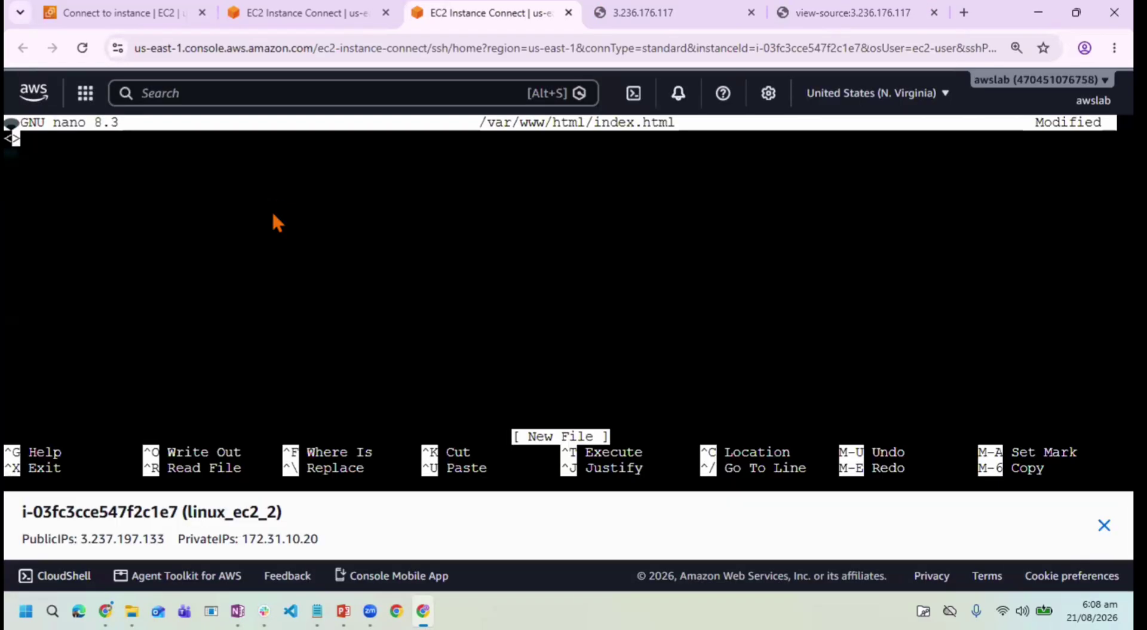
{"action": "right_click", "coordinate": [272, 213]}
{"action": "left_click", "coordinate": [194, 142]}
{"action": "right_click", "coordinate": [203, 149]}
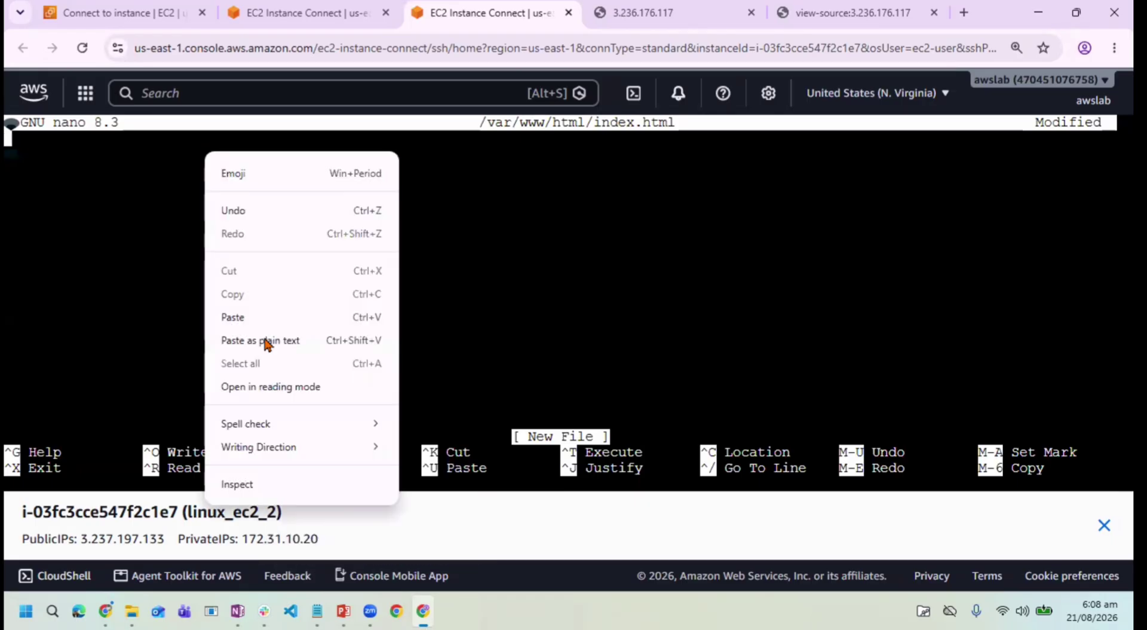
{"action": "left_click", "coordinate": [267, 332]}
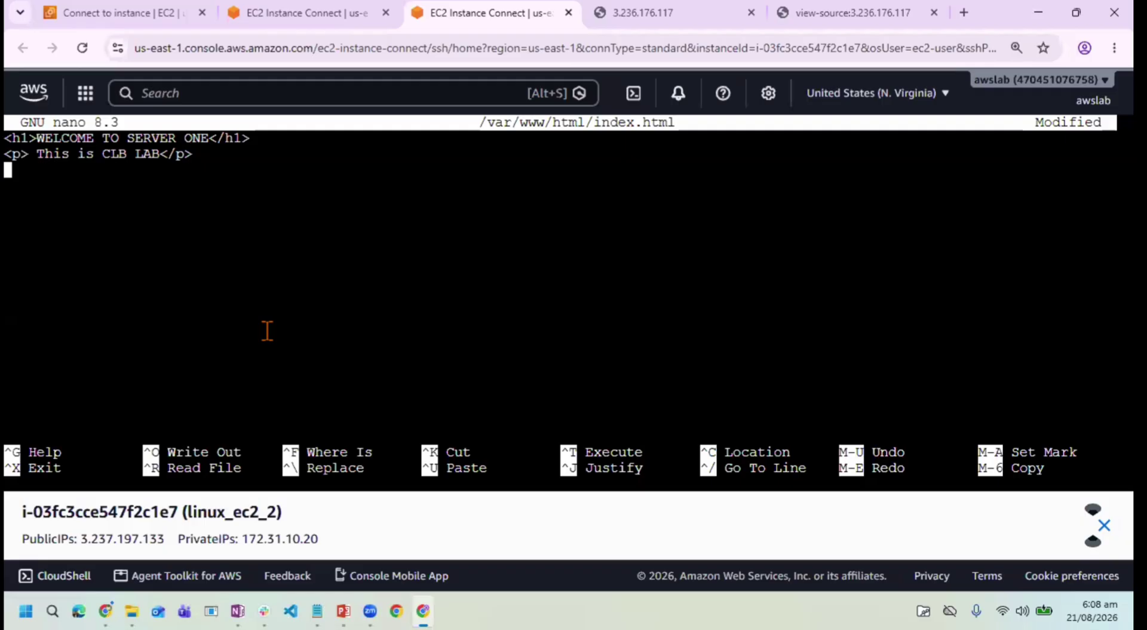
Step: Change the word ONE to TWO in the heading so it reads WELCOME TO SERVER TWO
{"action": "key", "text": "Left"}
{"action": "key", "text": "Left"}
{"action": "key", "text": "Left"}
{"action": "key", "text": "Left"}
{"action": "key", "text": "Left"}
{"action": "key", "text": "Left"}
{"action": "key", "text": "Left"}
{"action": "key", "text": "Left"}
{"action": "key", "text": "Left"}
{"action": "key", "text": "Left"}
{"action": "key", "text": "Left"}
{"action": "key", "text": "Left"}
{"action": "key", "text": "Left"}
{"action": "key", "text": "Left"}
{"action": "key", "text": "Left"}
{"action": "key", "text": "Left"}
{"action": "key", "text": "Left"}
{"action": "key", "text": "Left"}
{"action": "key", "text": "Left"}
{"action": "key", "text": "Left"}
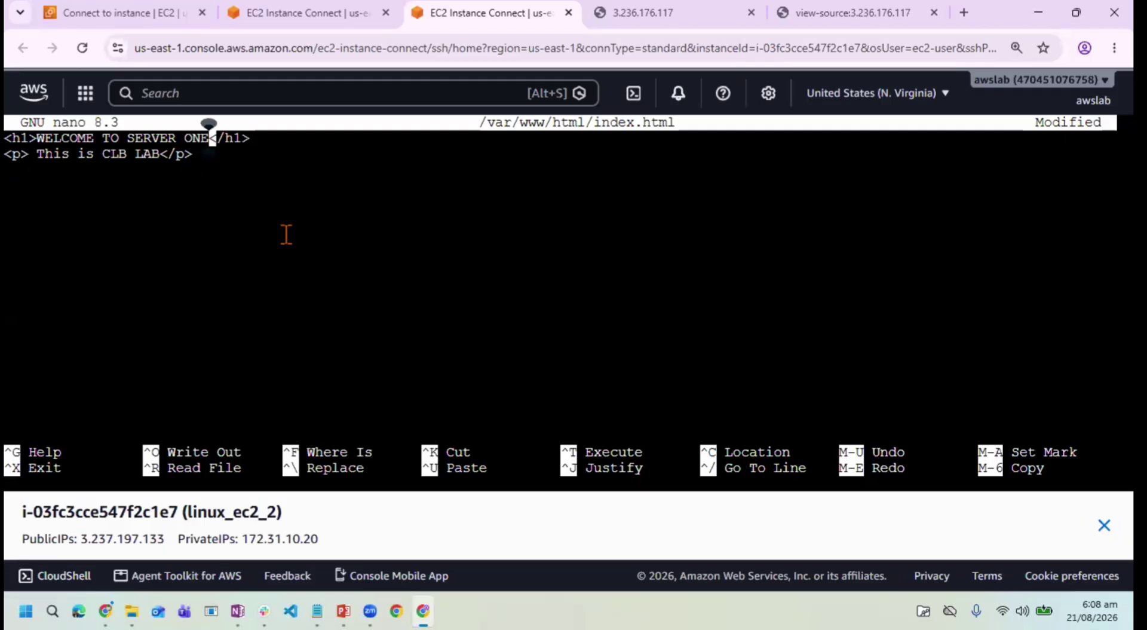
{"action": "key", "text": "Delete"}
{"action": "key", "text": "Delete"}
{"action": "key", "text": "Delete"}
{"action": "type", "text": "TWO"}
Step: Save index.html on linux_ec2_2 under its existing name and exit nano
{"action": "key", "text": "ctrl+x"}
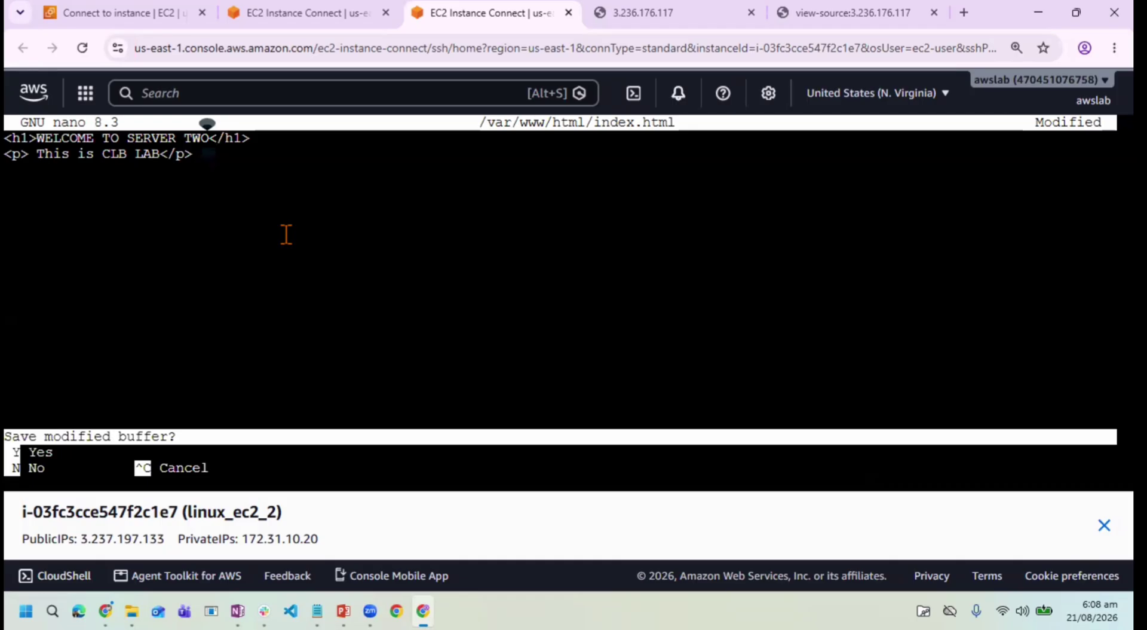
{"action": "key", "text": "y"}
{"action": "key", "text": "Return"}
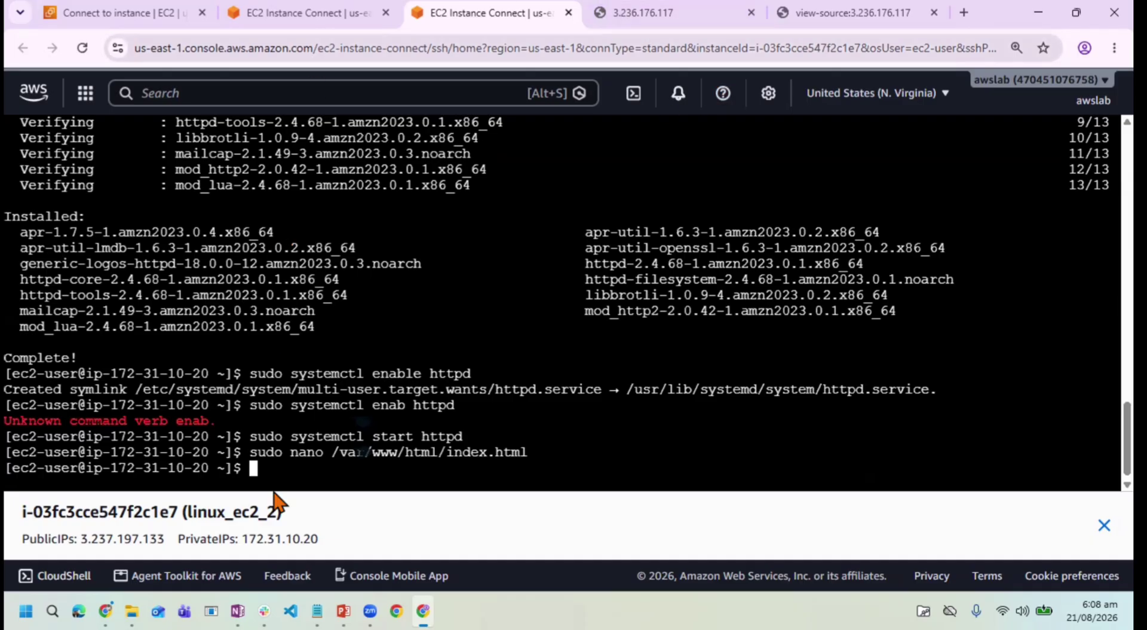
Step: Copy the linux_ec2_2 public IP 3.237.197.133 and try to load it in the browser tab showing the page source
{"action": "left_click_drag", "start_coordinate": [163, 540], "coordinate": [90, 533]}
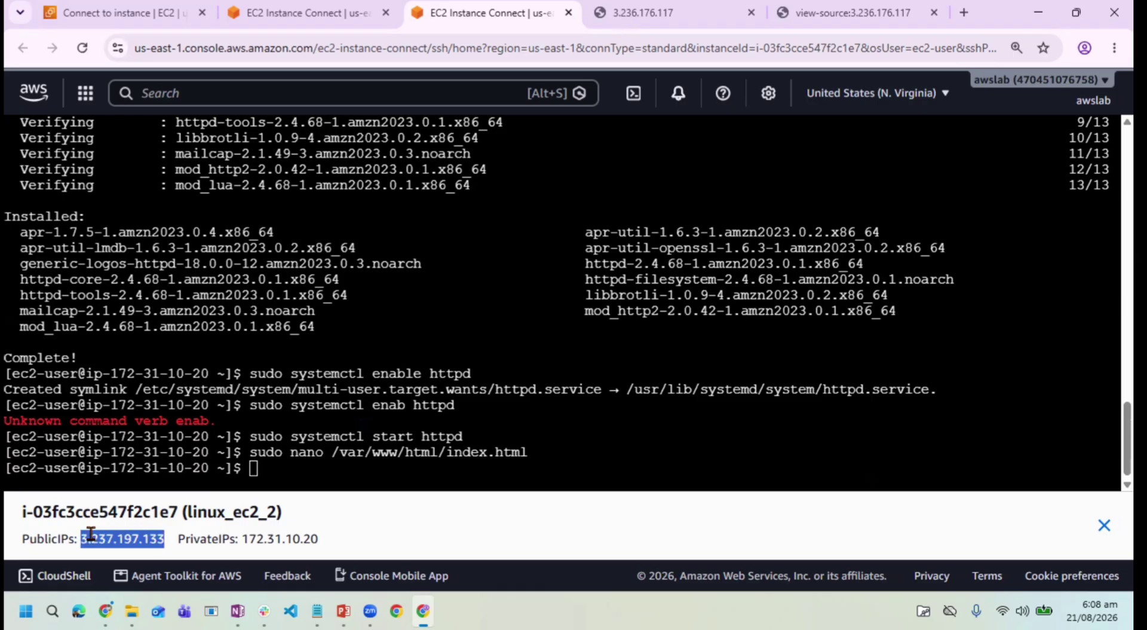
{"action": "left_click", "coordinate": [764, 12]}
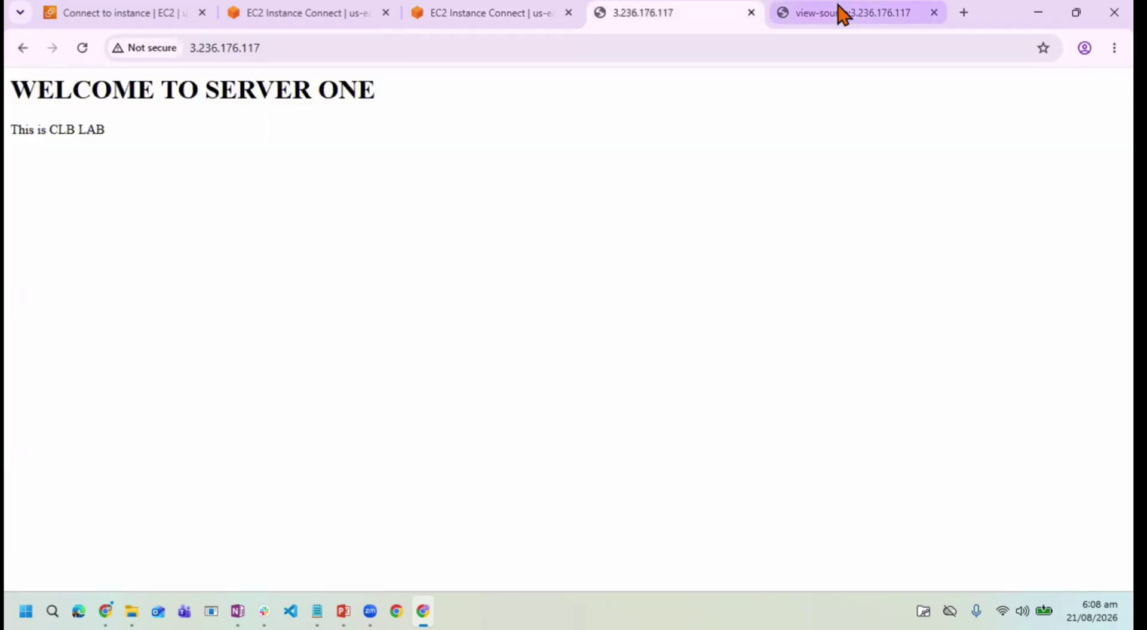
{"action": "left_click", "coordinate": [837, 12]}
{"action": "left_click", "coordinate": [673, 41]}
{"action": "key", "text": "ctrl+v"}
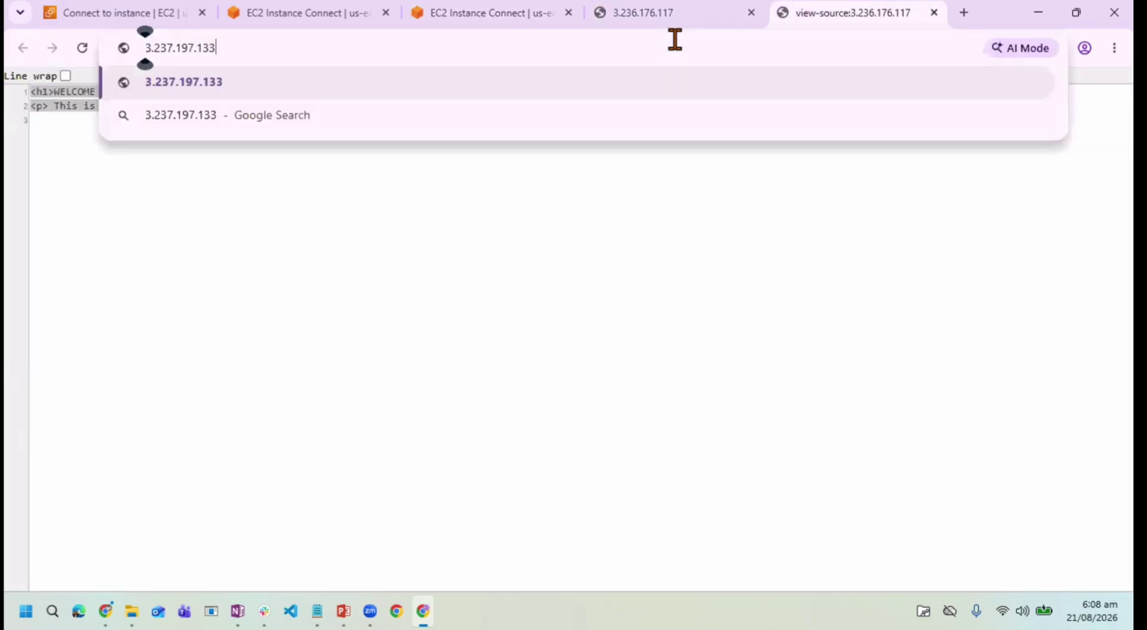
{"action": "key", "text": "Return"}
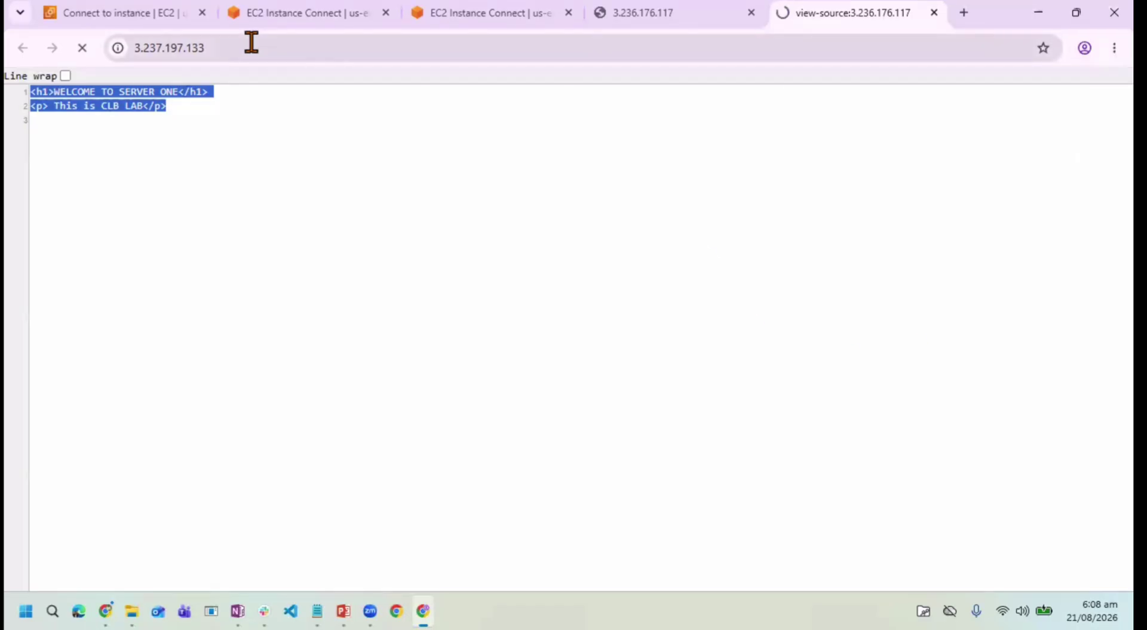
{"action": "left_click", "coordinate": [138, 49]}
{"action": "left_click", "coordinate": [149, 48]}
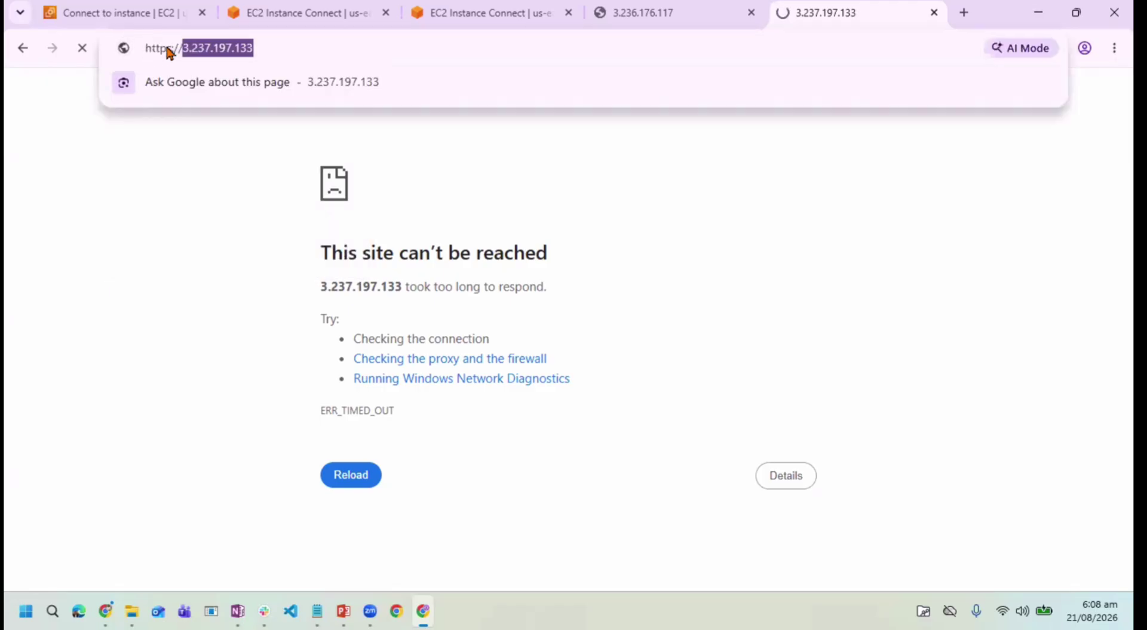
{"action": "left_click", "coordinate": [162, 52]}
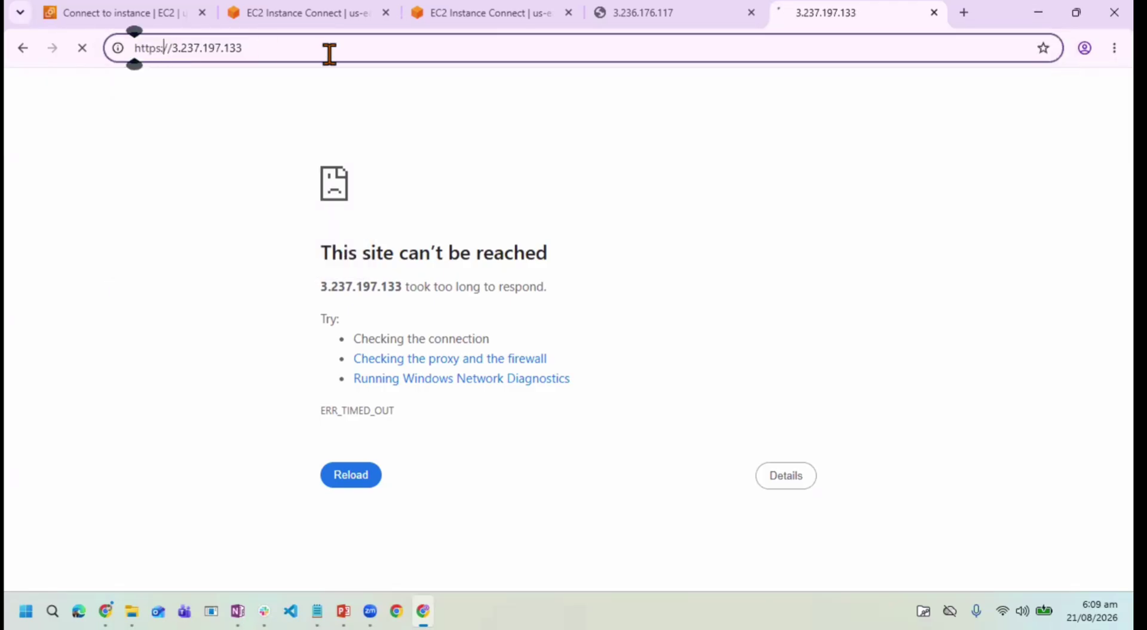
{"action": "key", "text": "BackSpace"}
{"action": "key", "text": "BackSpace"}
{"action": "key", "text": "Return"}
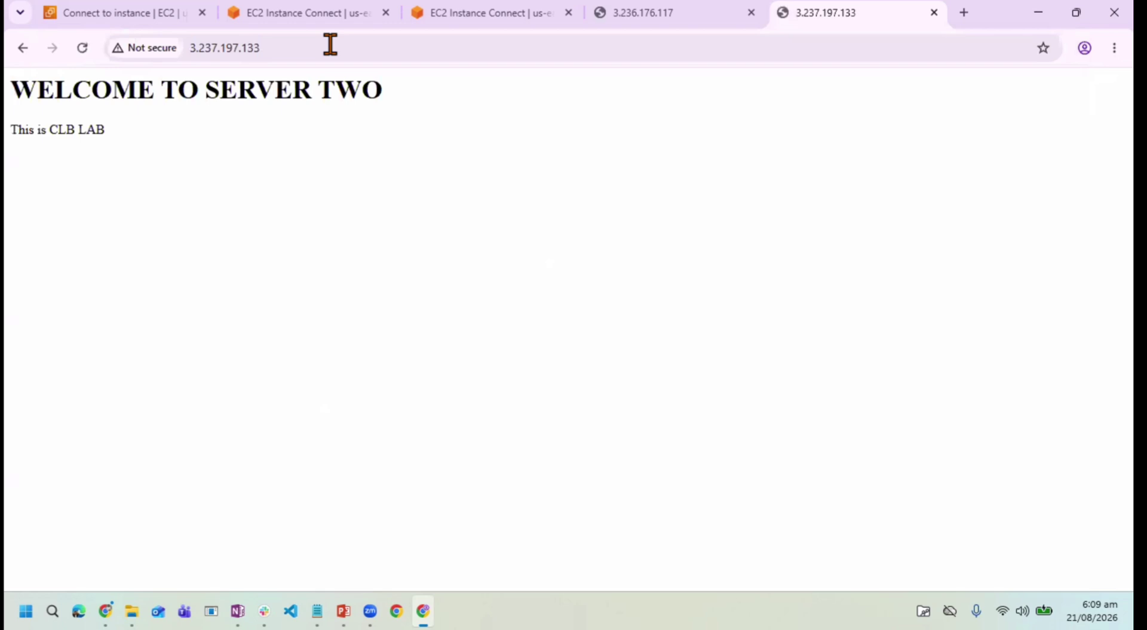
Step: Switch between the pages at 3.236.176.117 and 3.237.197.133 to compare the two servers' content
{"action": "left_click", "coordinate": [762, 18]}
{"action": "left_click", "coordinate": [811, 17]}
{"action": "left_click", "coordinate": [723, 18]}
{"action": "left_click", "coordinate": [815, 14]}
Step: Return to the EC2 instance connection page and go from there to the AWS Console Home
{"action": "left_click", "coordinate": [305, 13]}
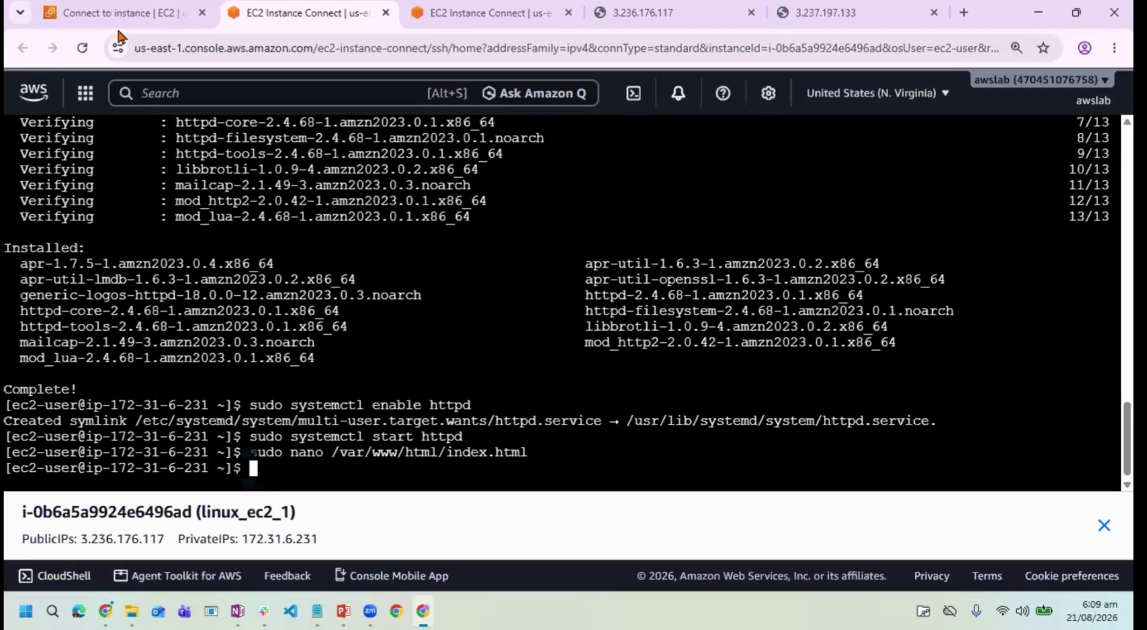
{"action": "left_click", "coordinate": [120, 13]}
{"action": "left_click", "coordinate": [44, 100]}
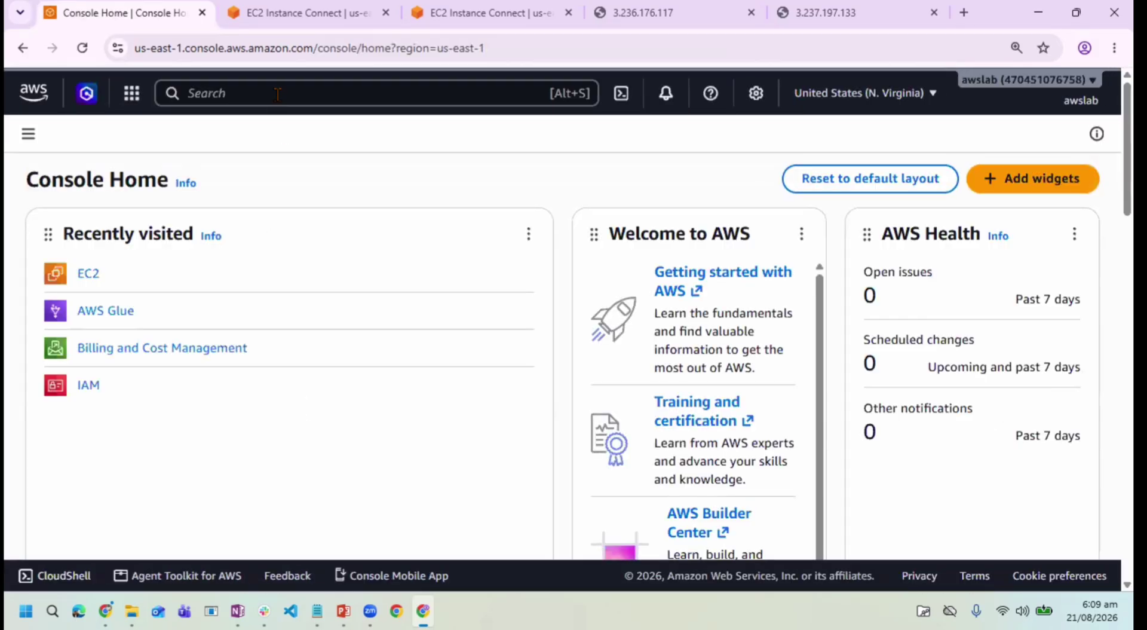
{"action": "left_click", "coordinate": [277, 94]}
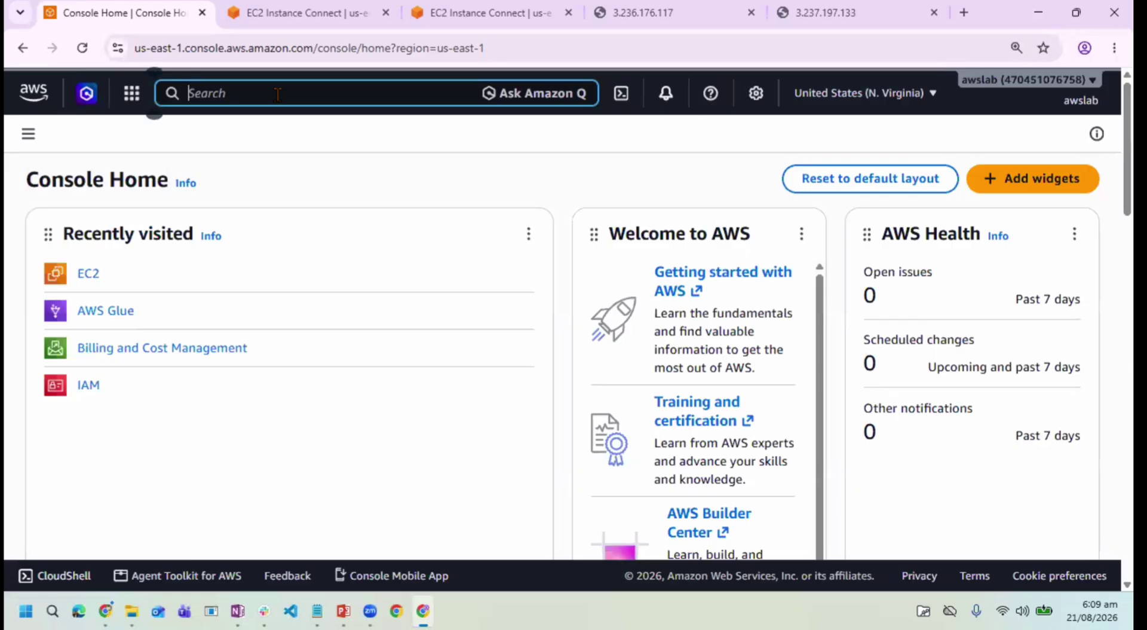
{"action": "type", "text": "load balancers"}
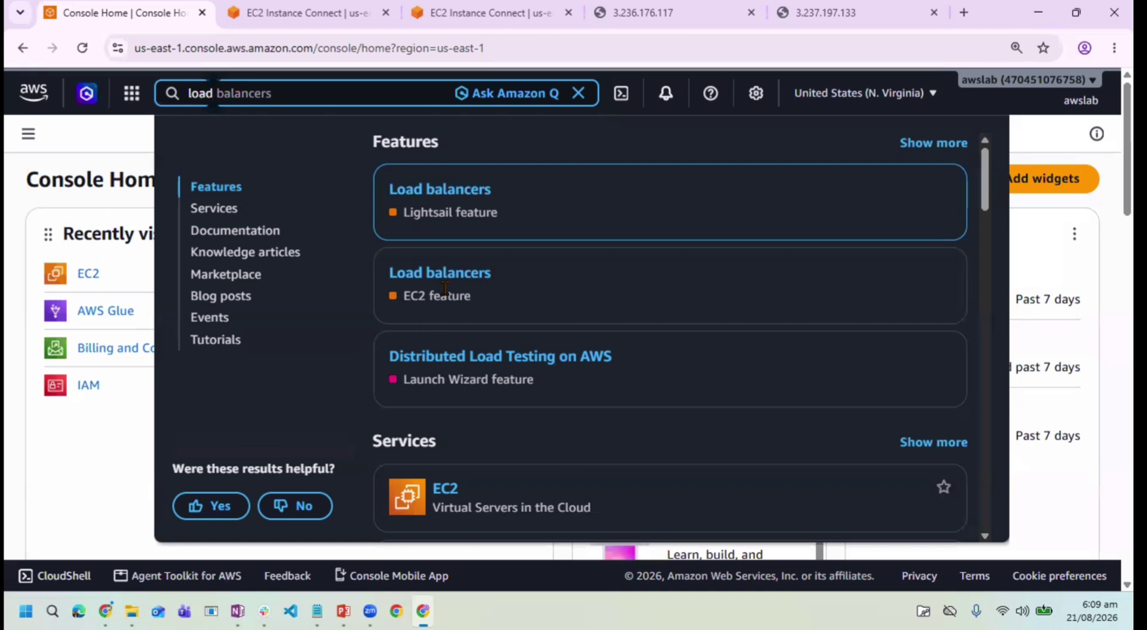
{"action": "double_click", "coordinate": [411, 295]}
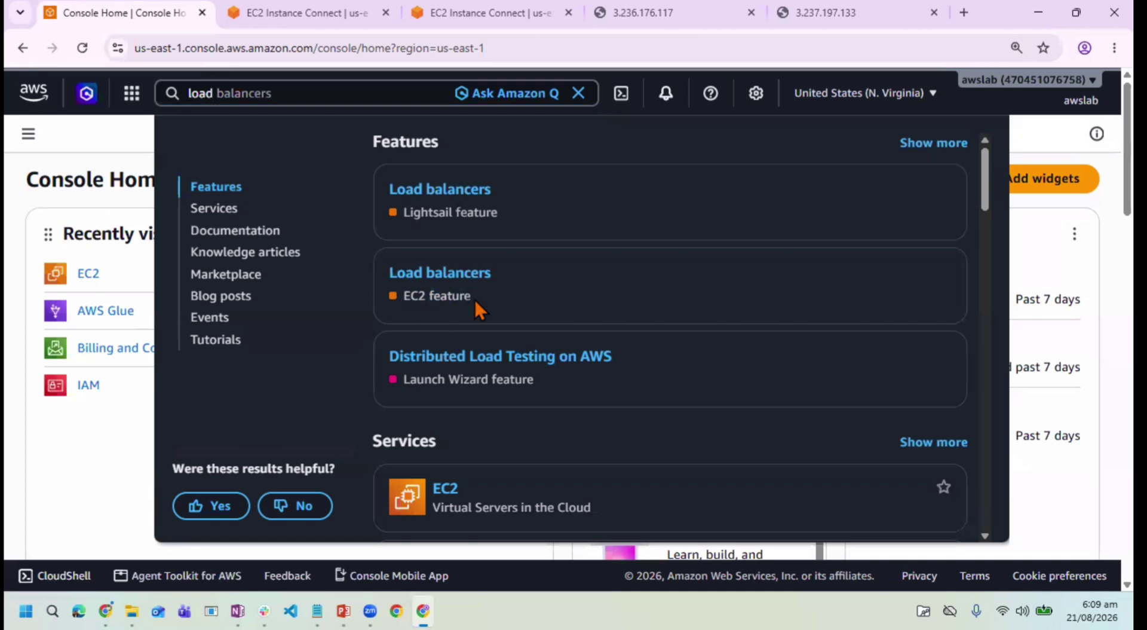
{"action": "left_click", "coordinate": [118, 478]}
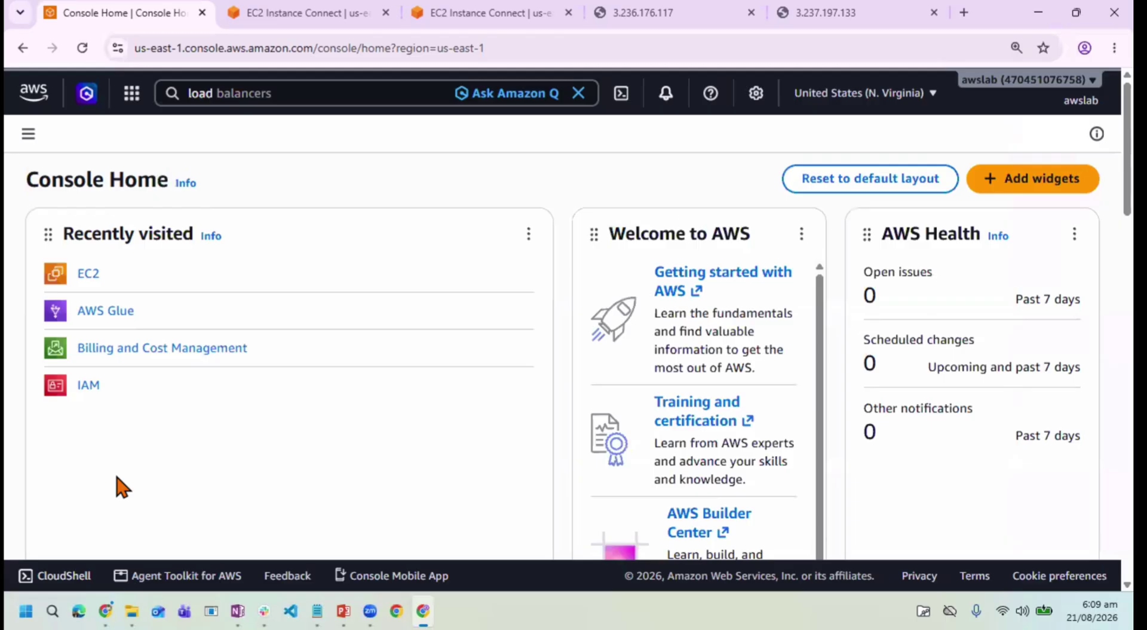
Step: Go to the EC2 service and open its Load Balancers page
{"action": "left_click", "coordinate": [88, 274]}
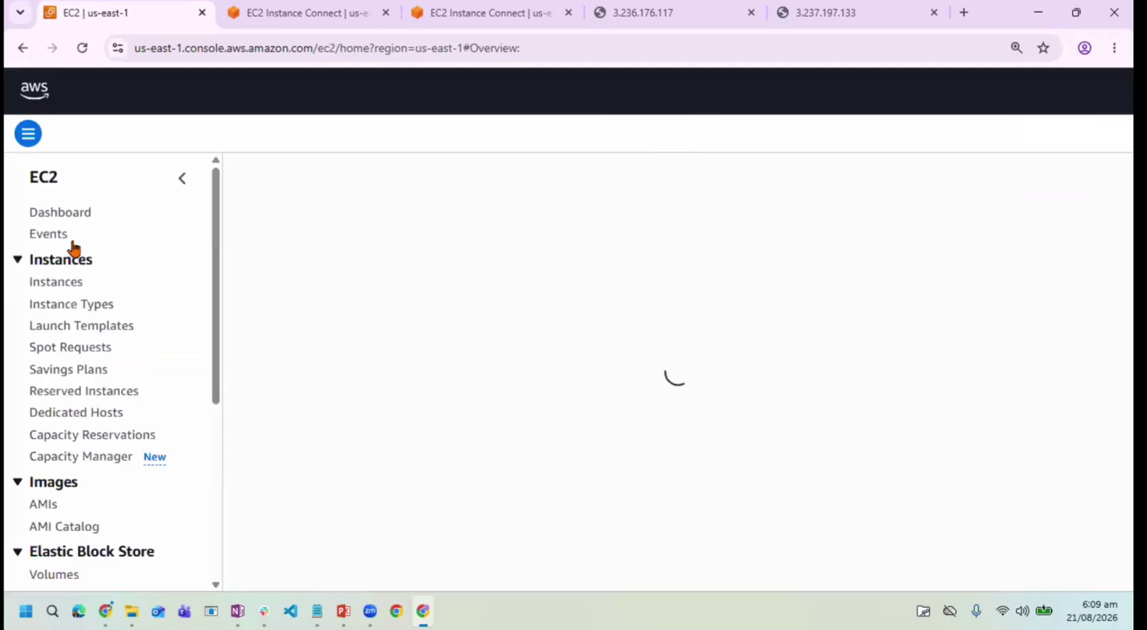
{"action": "scroll", "coordinate": [86, 299], "scroll_direction": "down", "scroll_amount": 7}
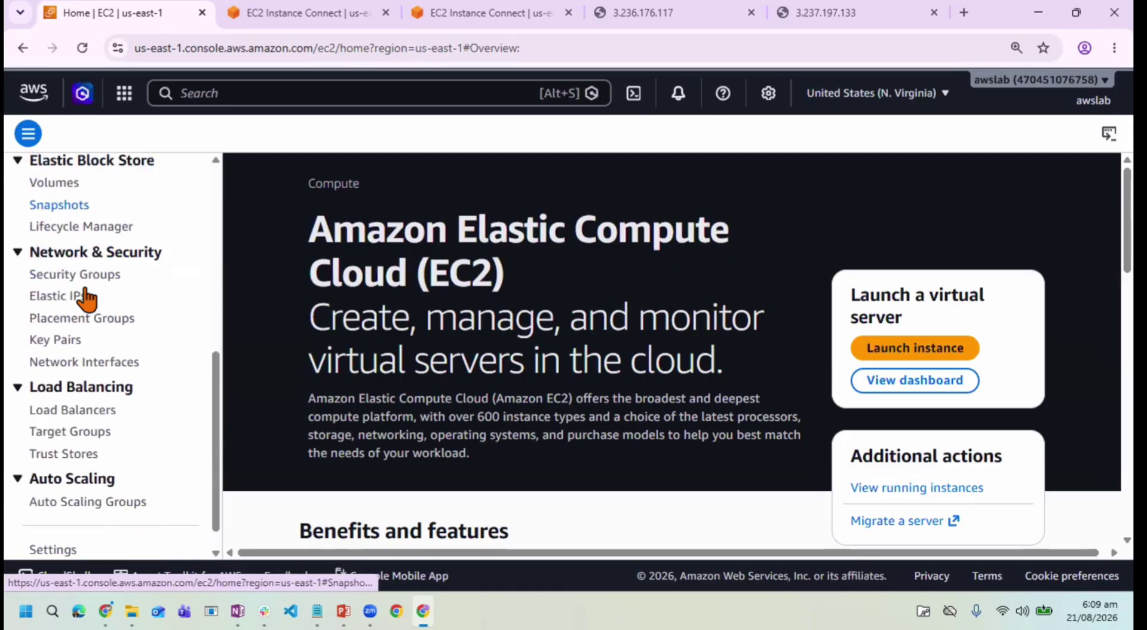
{"action": "left_click", "coordinate": [57, 412]}
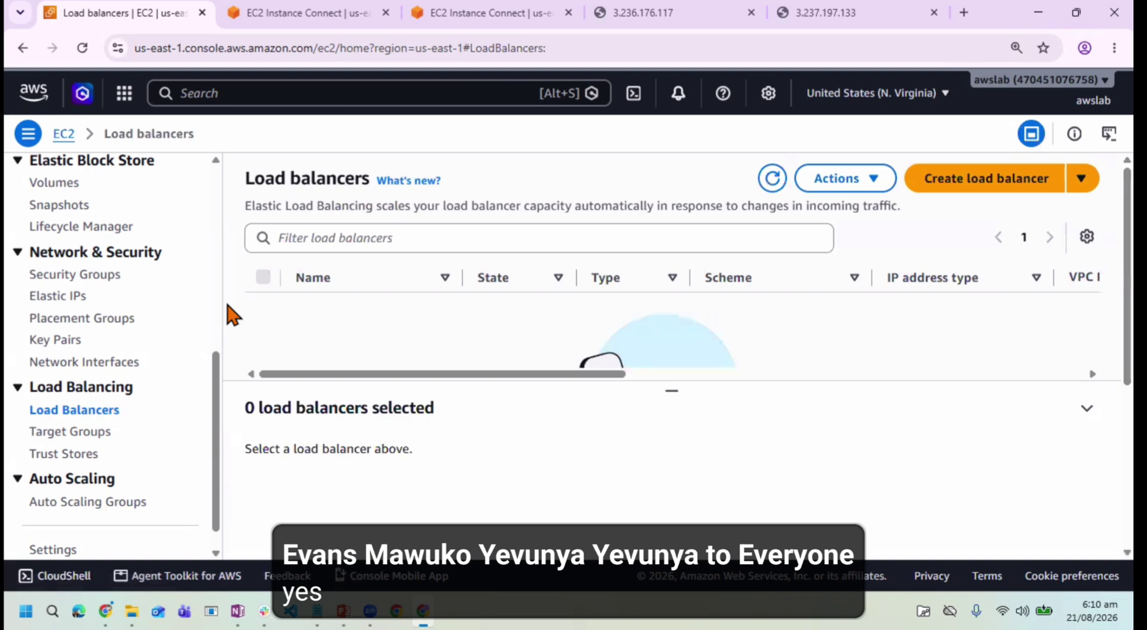
Step: Start creating a load balancer and choose the previous-generation Classic Load Balancer type
{"action": "left_click", "coordinate": [989, 182]}
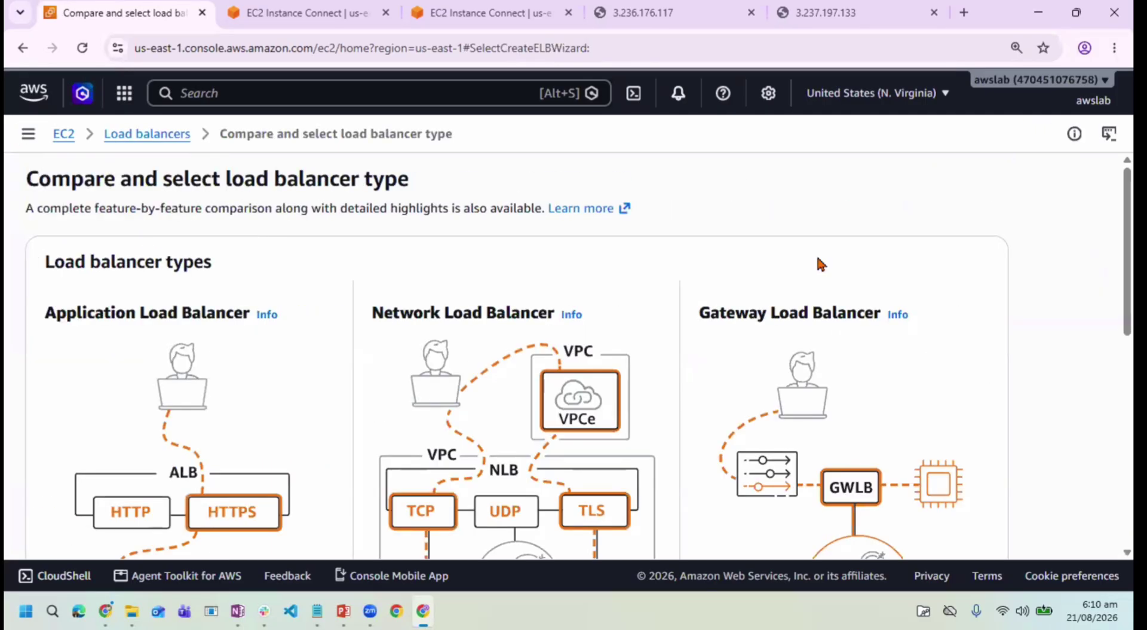
{"action": "scroll", "coordinate": [819, 263], "scroll_direction": "down", "scroll_amount": 5}
{"action": "scroll", "coordinate": [819, 263], "scroll_direction": "up", "scroll_amount": 4}
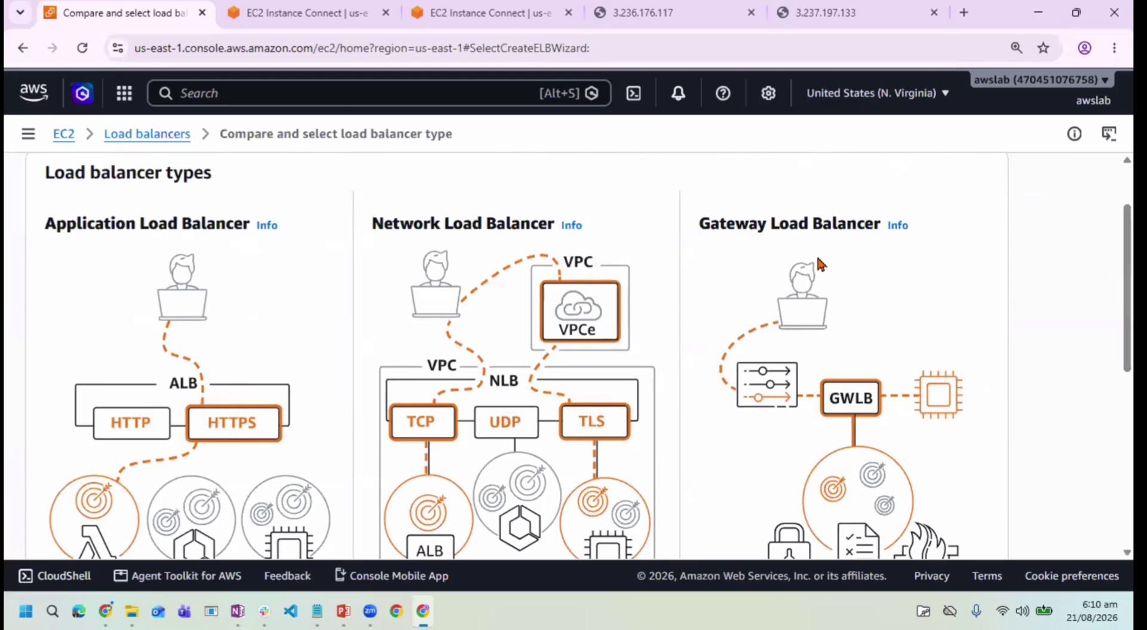
{"action": "scroll", "coordinate": [817, 260], "scroll_direction": "down", "scroll_amount": 5}
{"action": "left_click", "coordinate": [101, 526]}
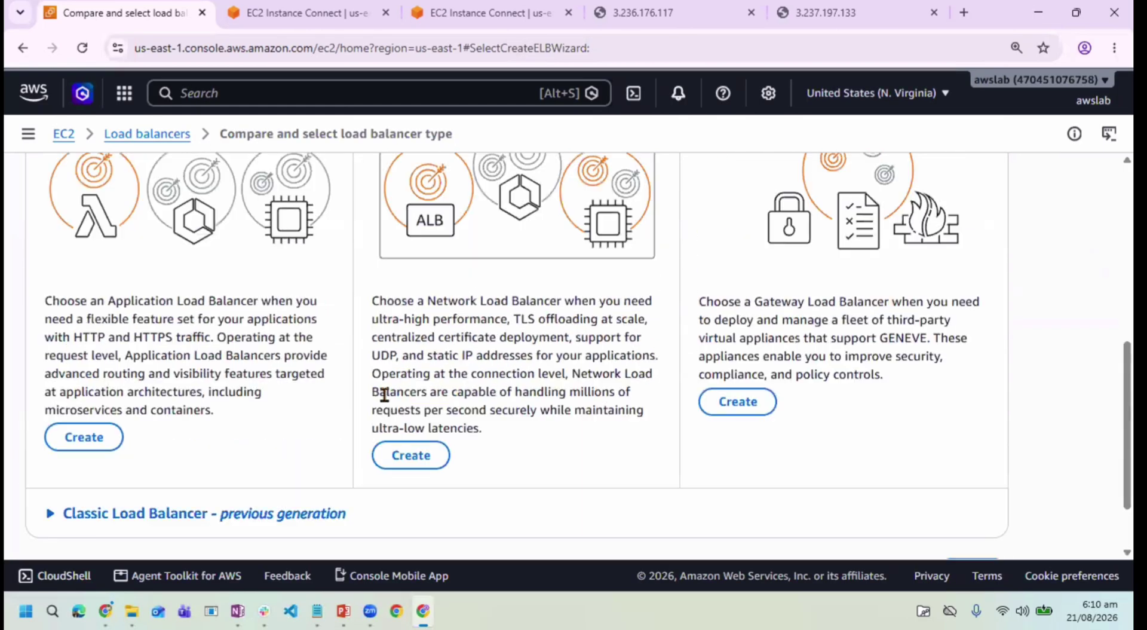
{"action": "scroll", "coordinate": [617, 332], "scroll_direction": "down", "scroll_amount": 6}
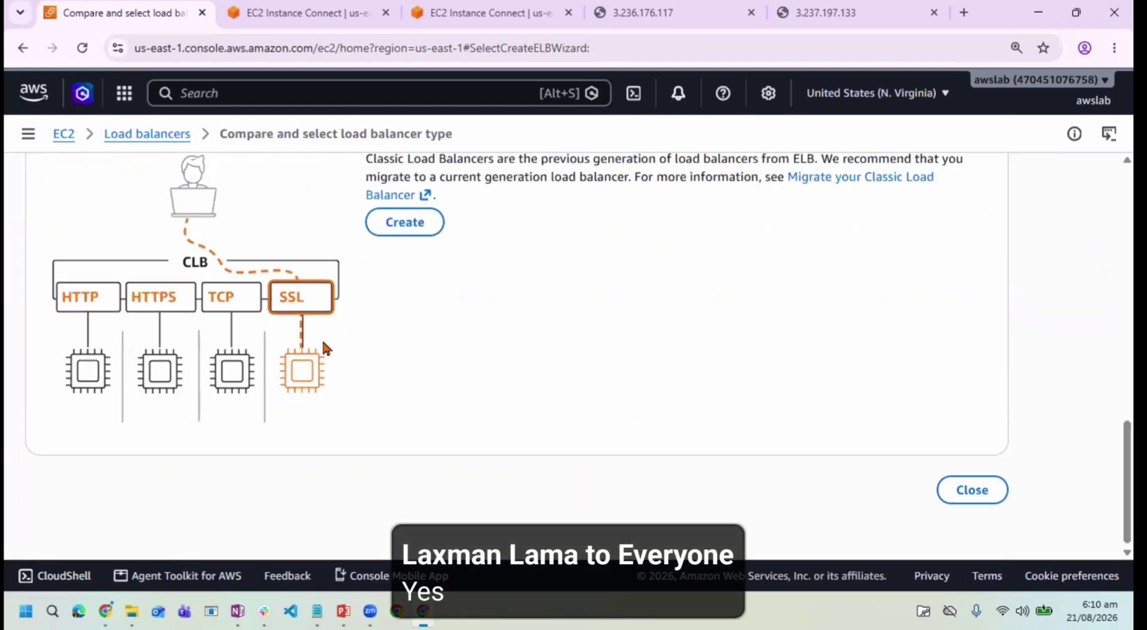
{"action": "scroll", "coordinate": [323, 346], "scroll_direction": "up", "scroll_amount": 3}
{"action": "scroll", "coordinate": [324, 345], "scroll_direction": "down", "scroll_amount": 1}
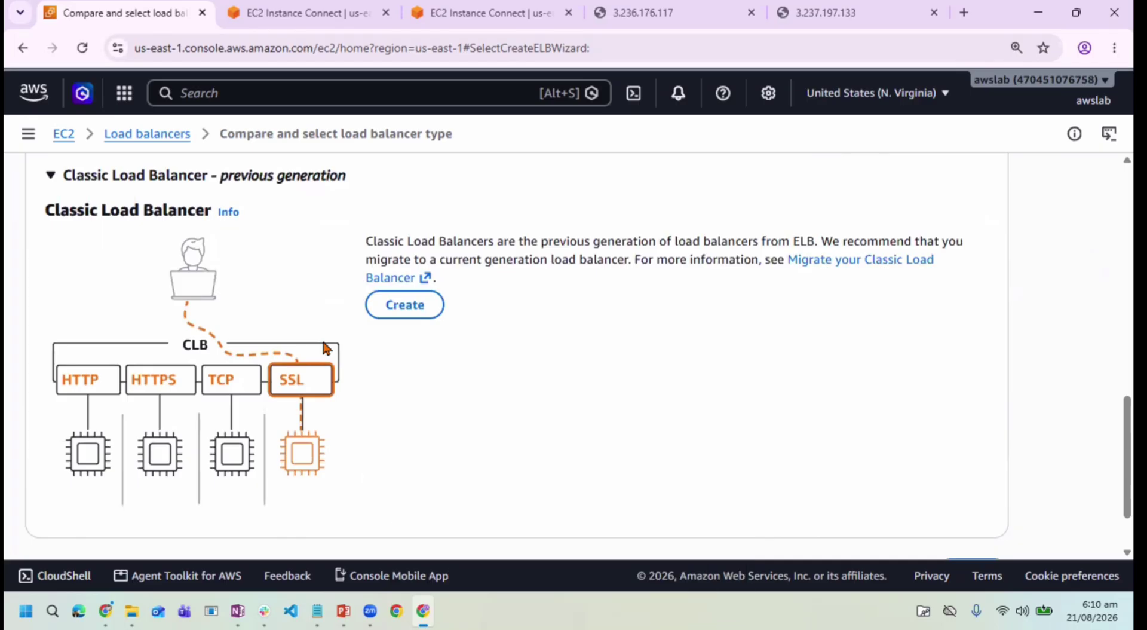
{"action": "left_click", "coordinate": [391, 313]}
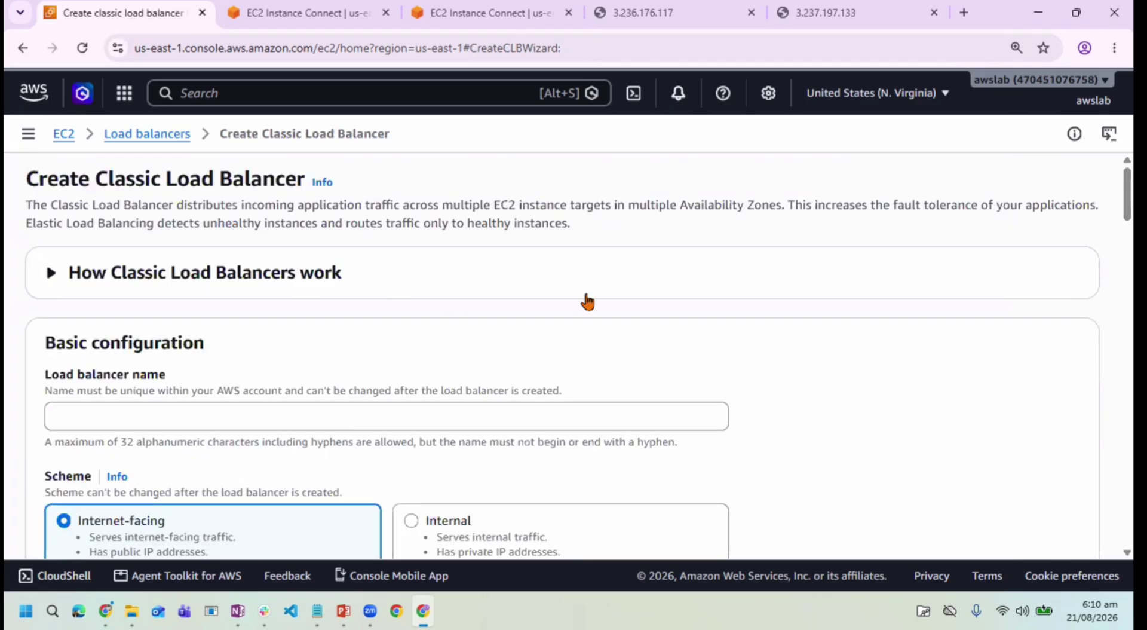
Step: Name the load balancer myfirstlb, keeping the Internet-facing scheme
{"action": "scroll", "coordinate": [587, 301], "scroll_direction": "down", "scroll_amount": 1}
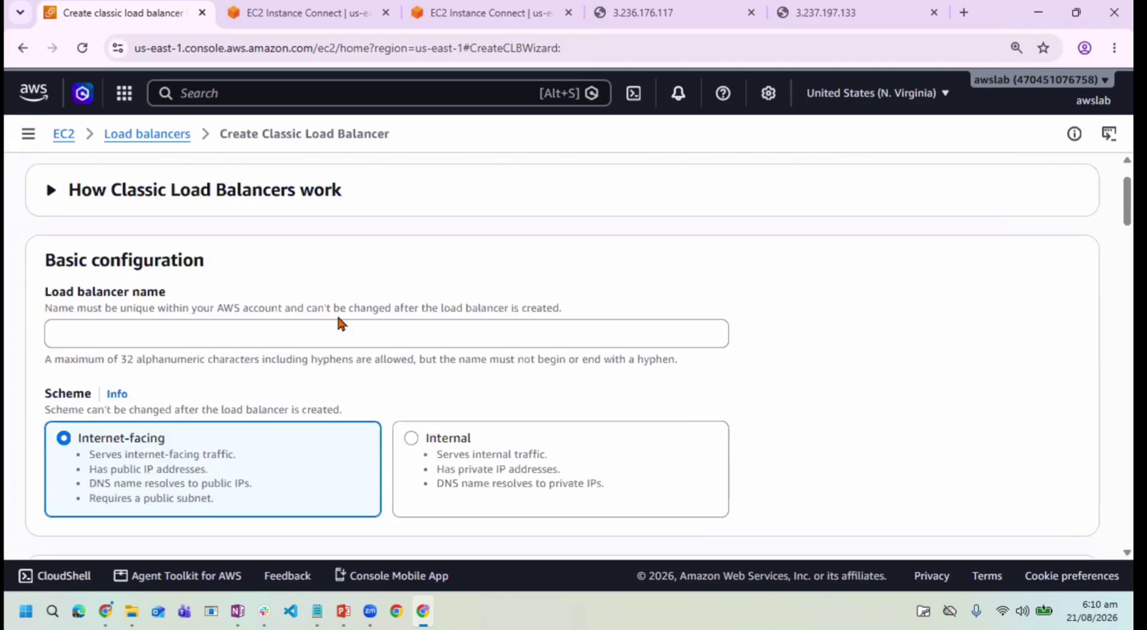
{"action": "left_click", "coordinate": [334, 332]}
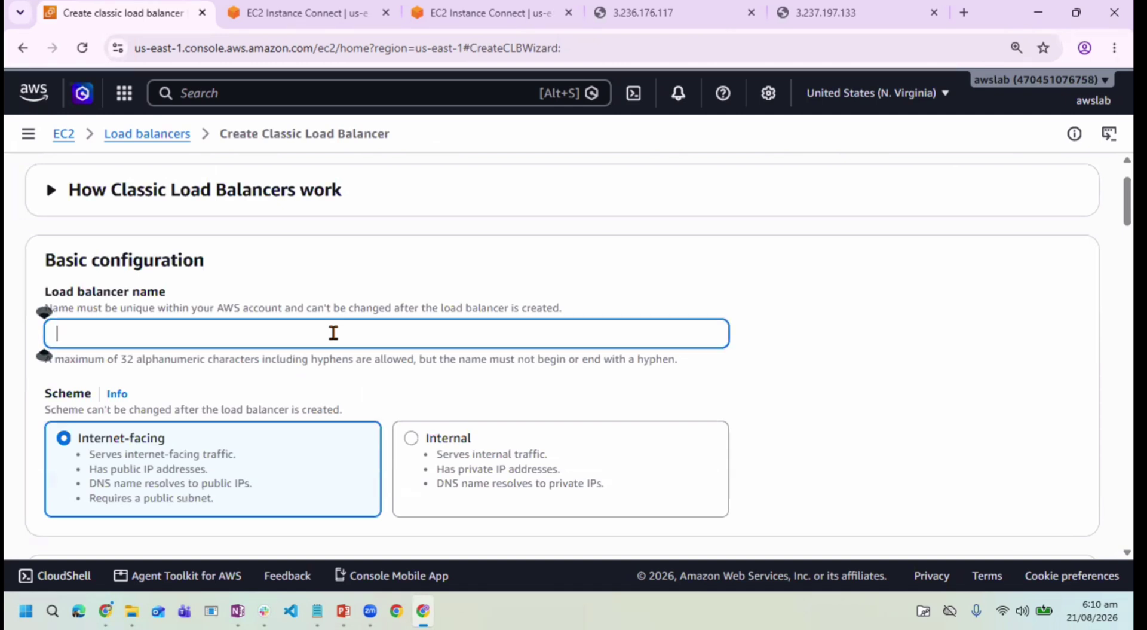
{"action": "type", "text": "myfir"}
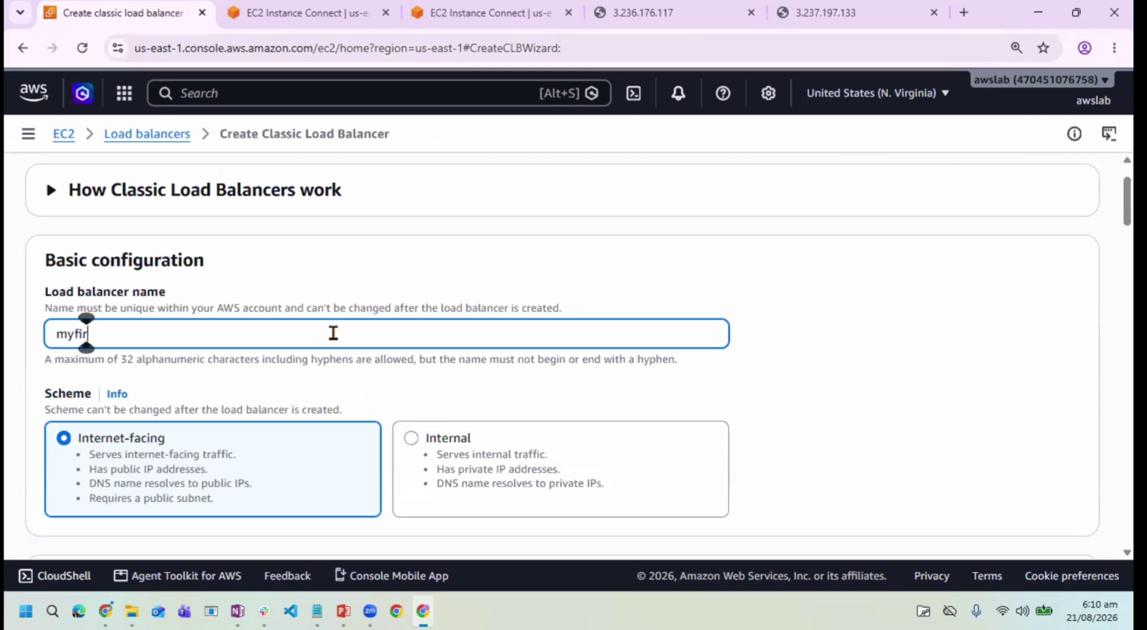
{"action": "type", "text": "stlb"}
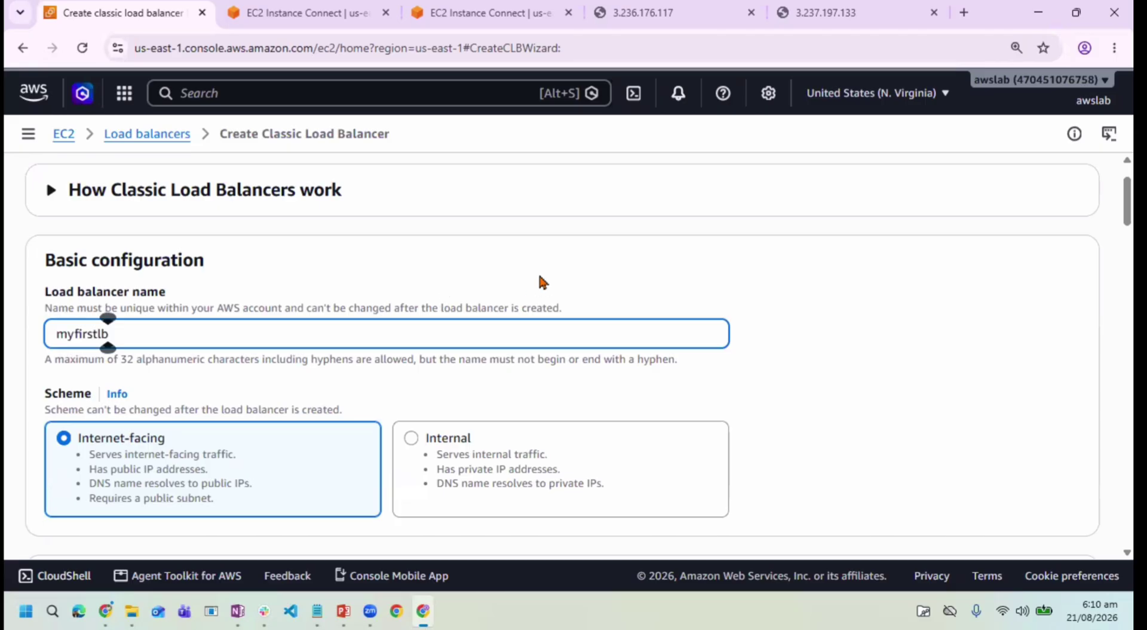
{"action": "scroll", "coordinate": [540, 276], "scroll_direction": "down", "scroll_amount": 1}
{"action": "right_click", "coordinate": [180, 379]}
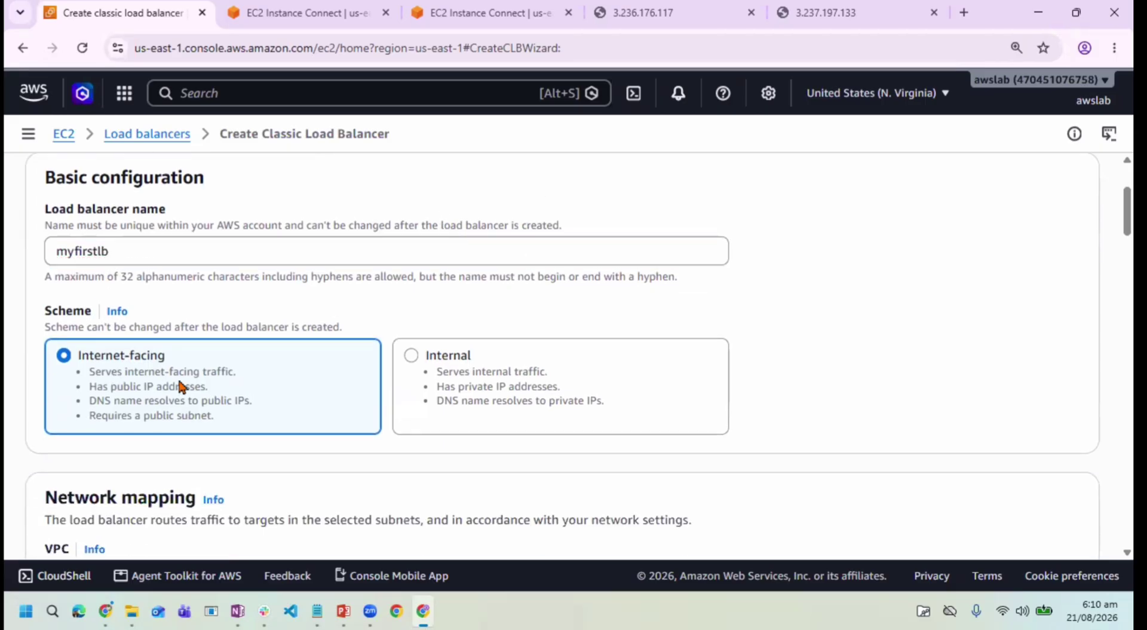
{"action": "left_click", "coordinate": [869, 314]}
Step: Examine the network mapping section, including the default VPC and the available Availability Zones
{"action": "scroll", "coordinate": [871, 315], "scroll_direction": "down", "scroll_amount": 1}
{"action": "scroll", "coordinate": [871, 315], "scroll_direction": "down", "scroll_amount": 2}
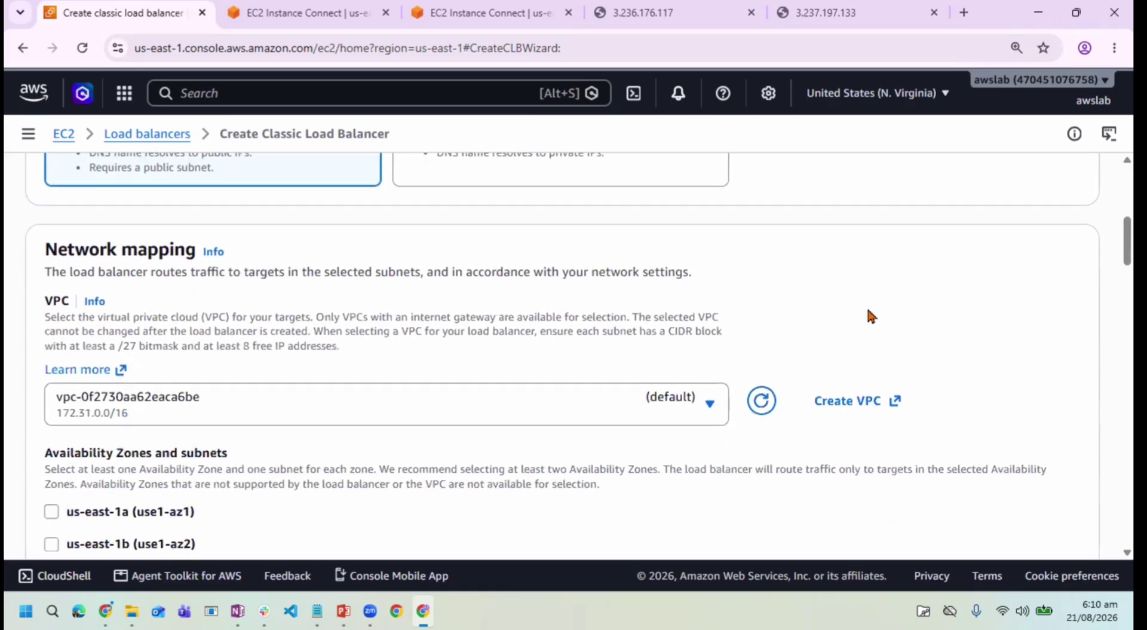
{"action": "scroll", "coordinate": [868, 310], "scroll_direction": "down", "scroll_amount": 1}
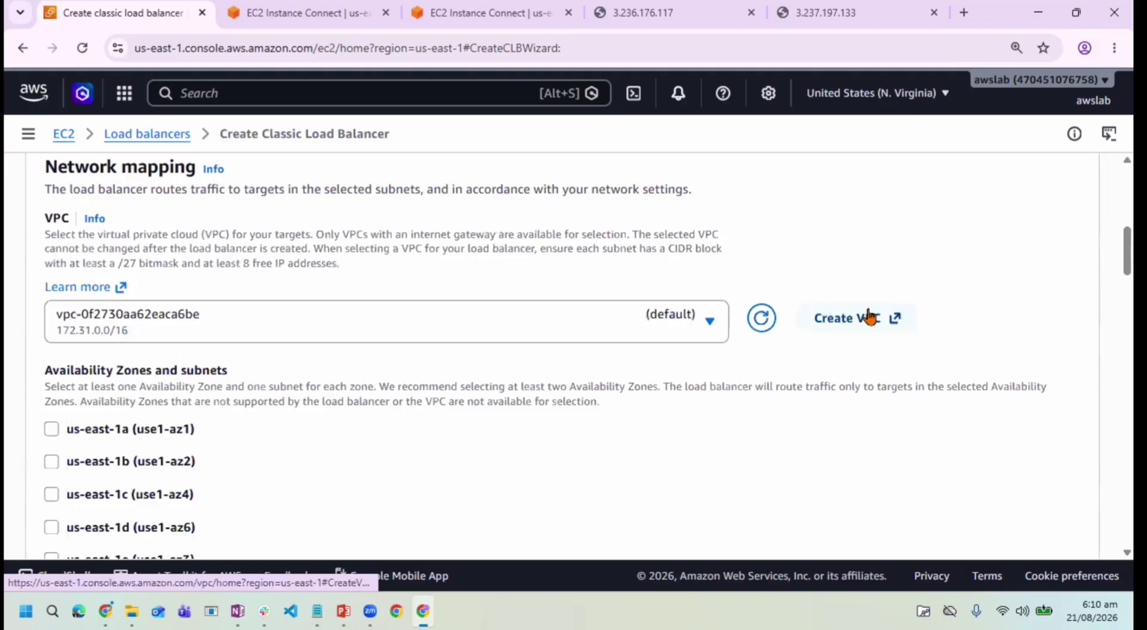
{"action": "scroll", "coordinate": [868, 310], "scroll_direction": "down", "scroll_amount": 1}
{"action": "scroll", "coordinate": [868, 309], "scroll_direction": "down", "scroll_amount": 1}
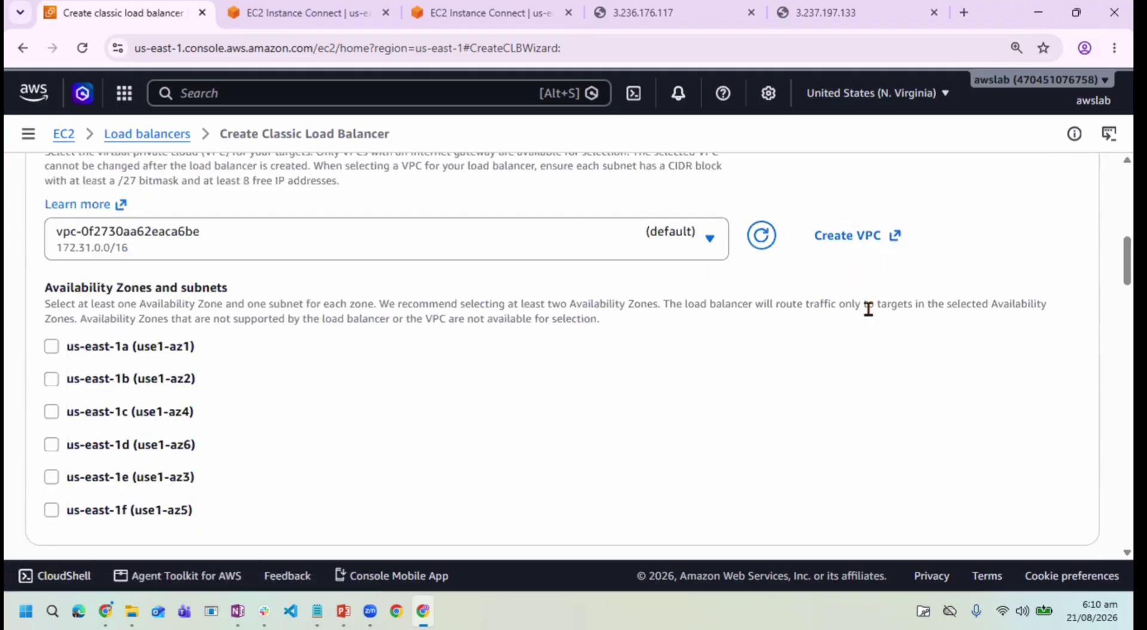
{"action": "scroll", "coordinate": [869, 309], "scroll_direction": "up", "scroll_amount": 2}
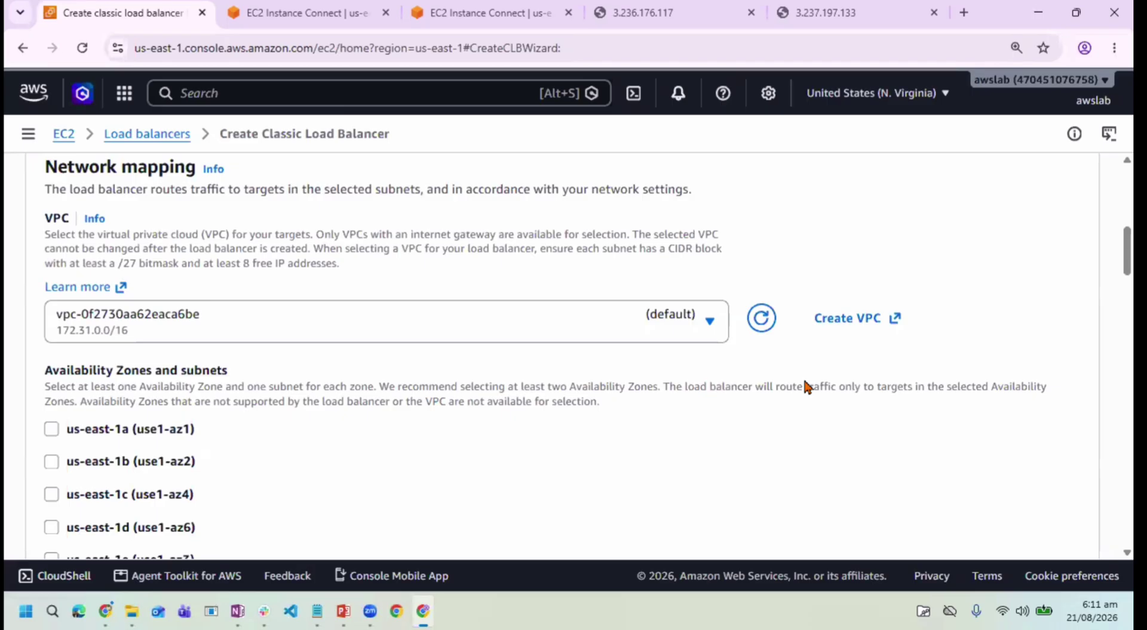
{"action": "scroll", "coordinate": [808, 386], "scroll_direction": "down", "scroll_amount": 1}
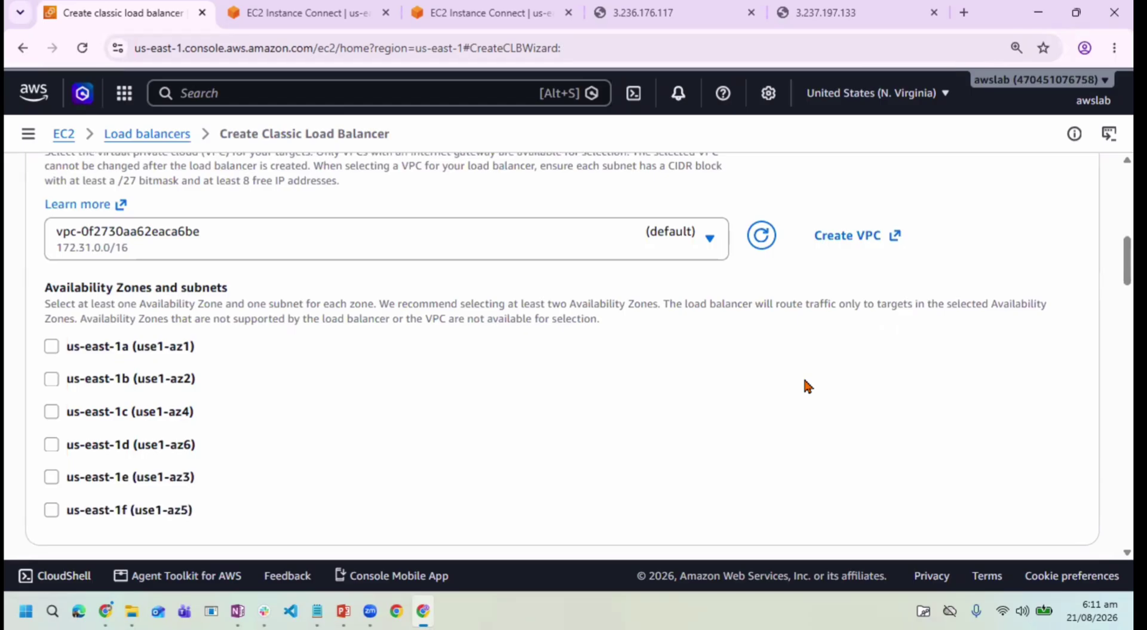
{"action": "scroll", "coordinate": [807, 387], "scroll_direction": "up", "scroll_amount": 1}
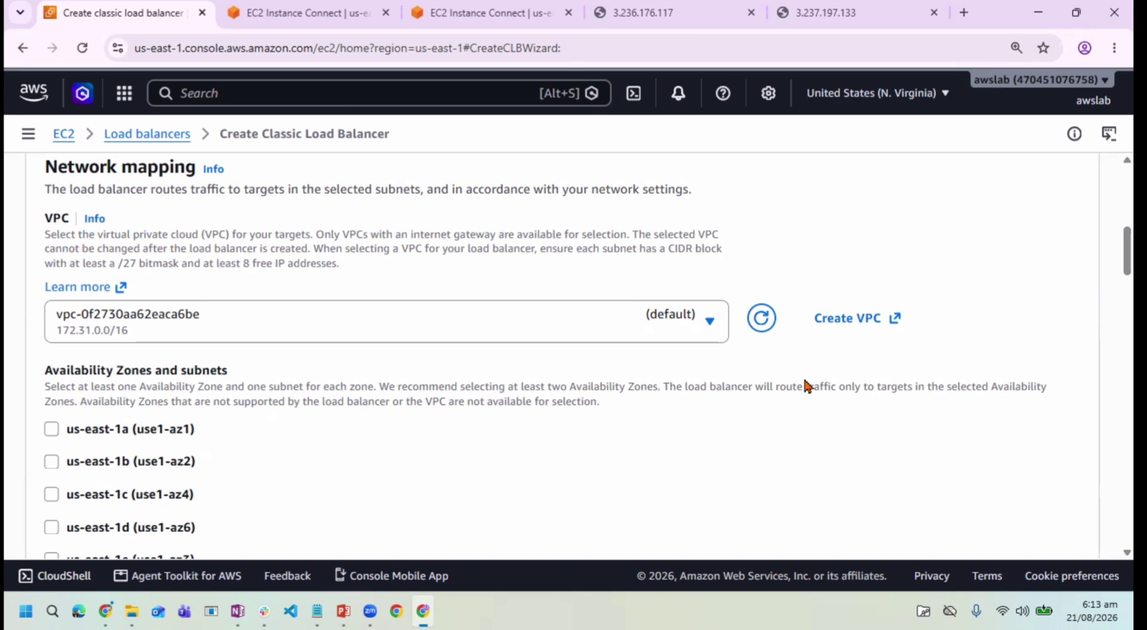
Step: Enable all six Availability Zones, us-east-1a through us-east-1f, with their default subnets for the load balancer
{"action": "scroll", "coordinate": [806, 385], "scroll_direction": "down", "scroll_amount": 4}
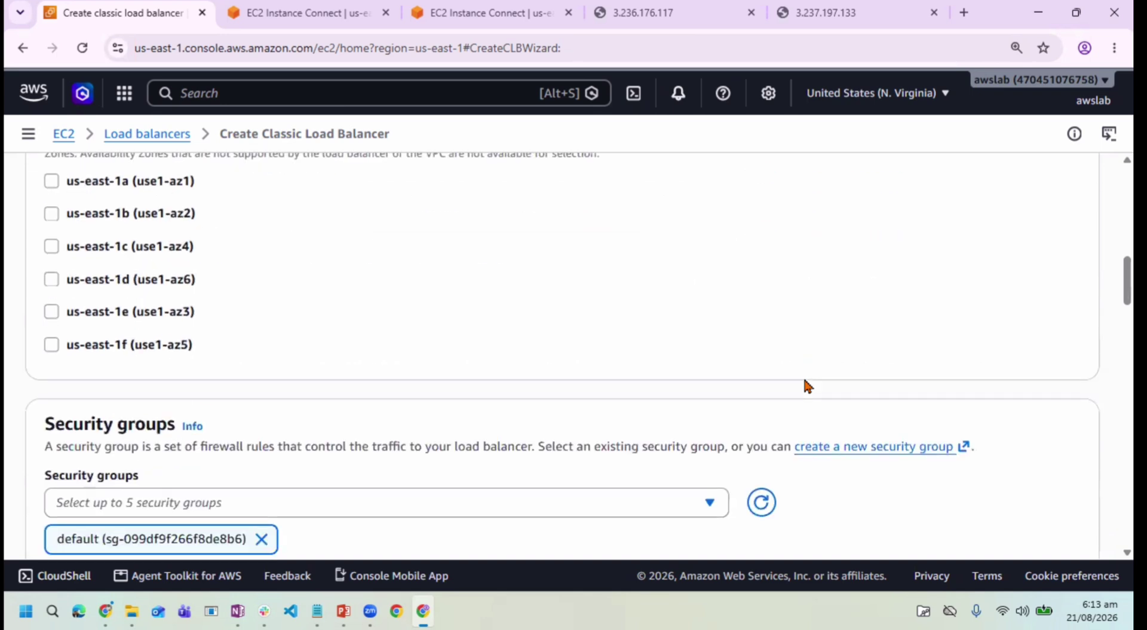
{"action": "left_click", "coordinate": [51, 180]}
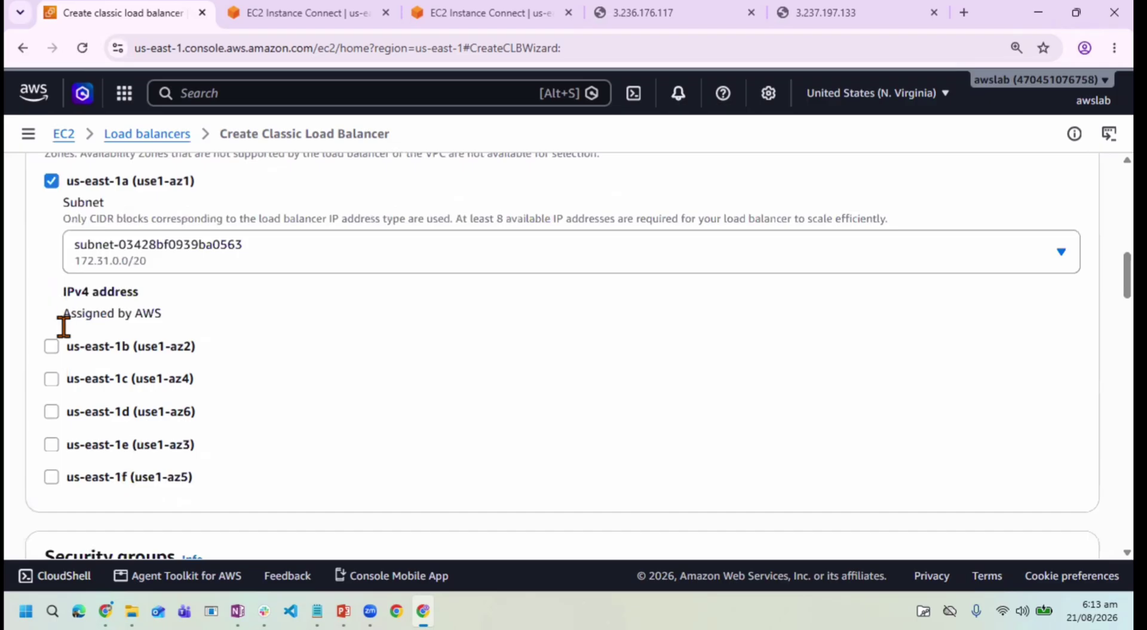
{"action": "left_click", "coordinate": [51, 346]}
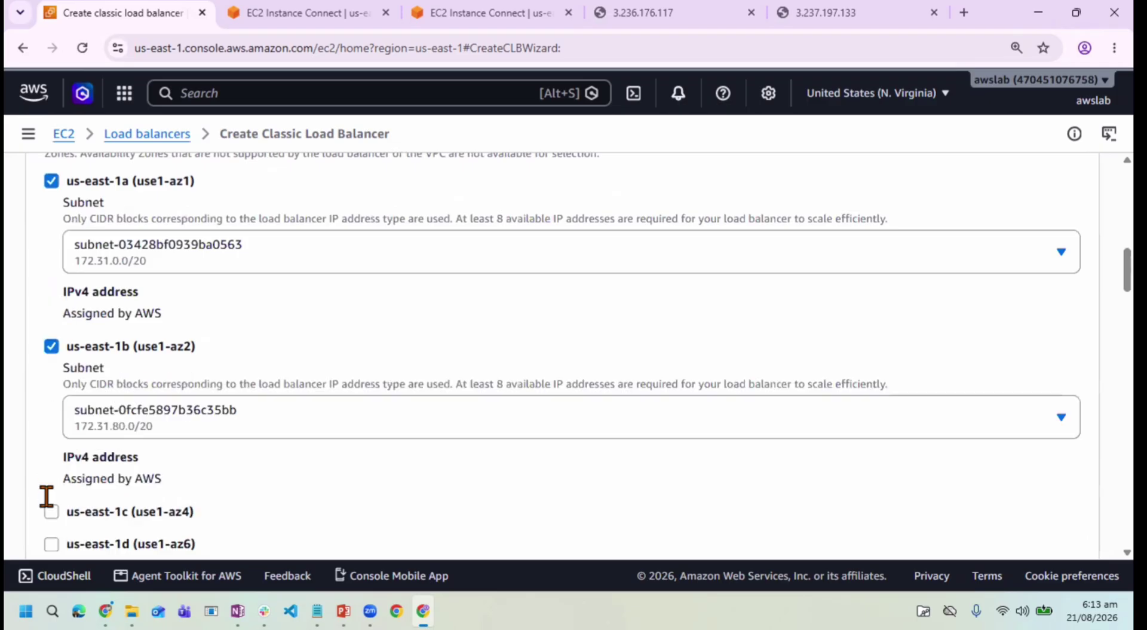
{"action": "left_click", "coordinate": [51, 511]}
{"action": "scroll", "coordinate": [148, 376], "scroll_direction": "down", "scroll_amount": 4}
{"action": "left_click", "coordinate": [56, 431]}
{"action": "scroll", "coordinate": [180, 389], "scroll_direction": "down", "scroll_amount": 3}
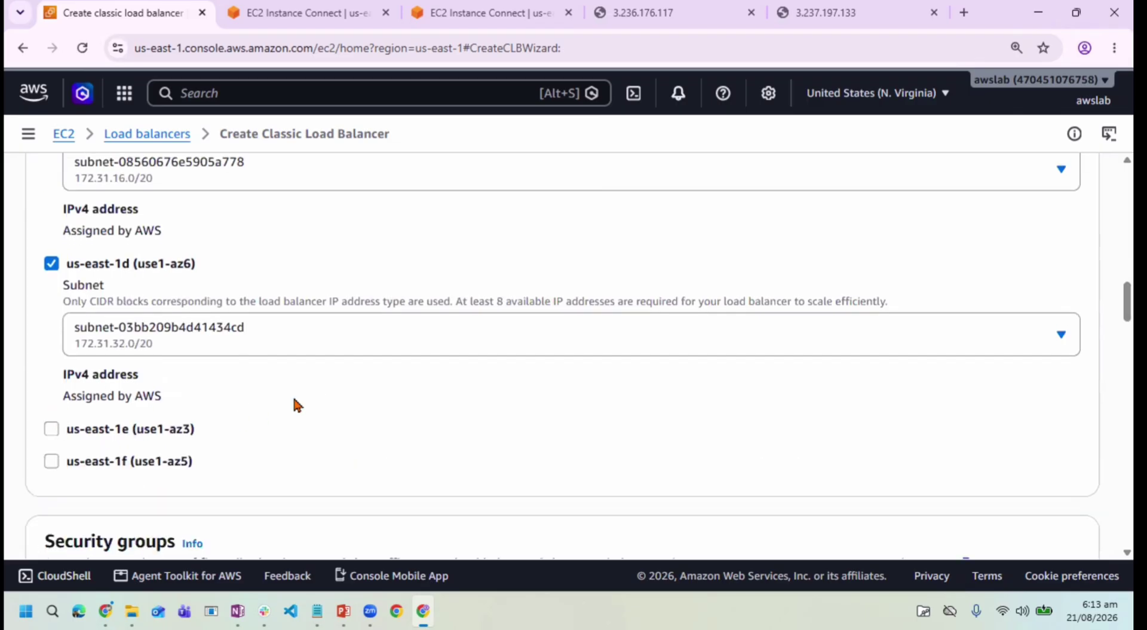
{"action": "left_click", "coordinate": [51, 428]}
{"action": "scroll", "coordinate": [55, 472], "scroll_direction": "down", "scroll_amount": 1}
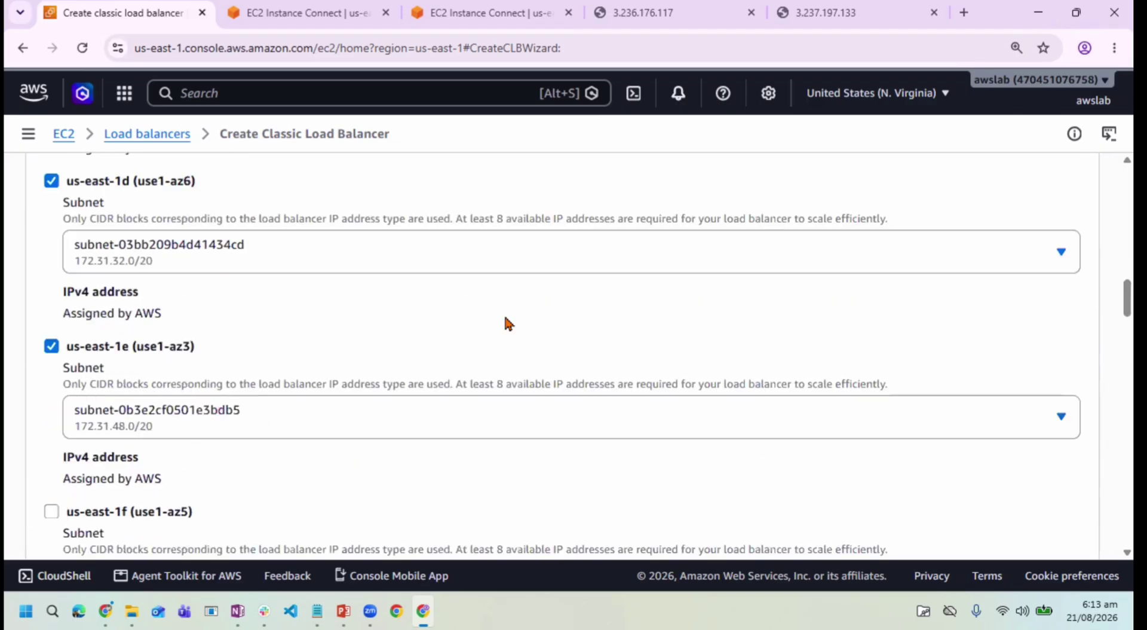
{"action": "left_click", "coordinate": [51, 511]}
Step: Review the load balancer's security group selection and the protocols and ports of its listener
{"action": "scroll", "coordinate": [506, 318], "scroll_direction": "down", "scroll_amount": 6}
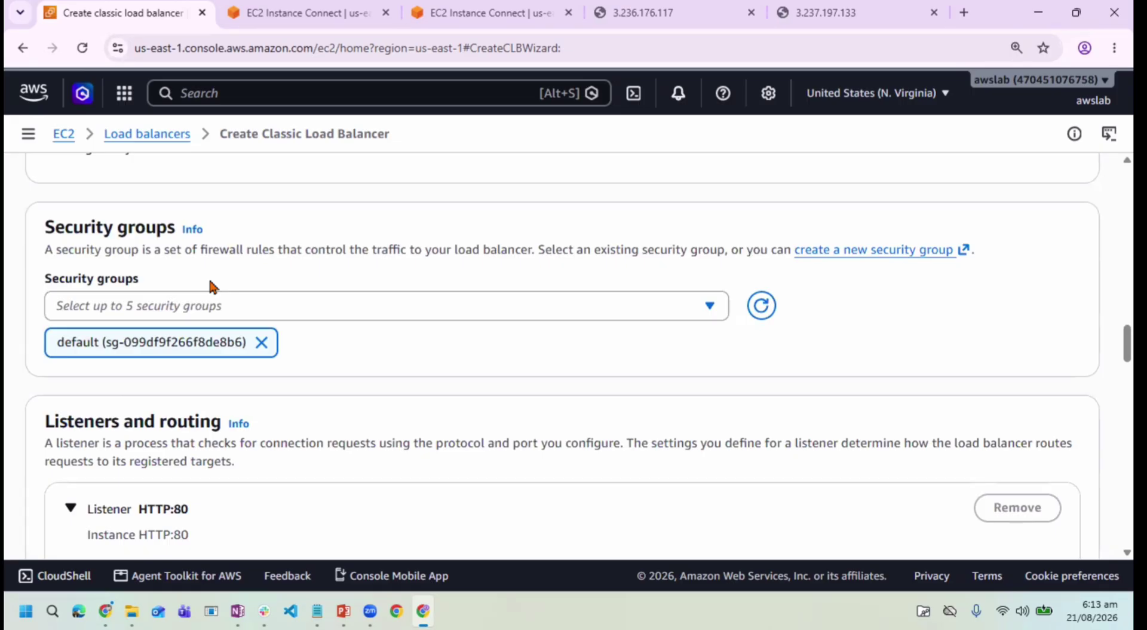
{"action": "scroll", "coordinate": [475, 267], "scroll_direction": "down", "scroll_amount": 4}
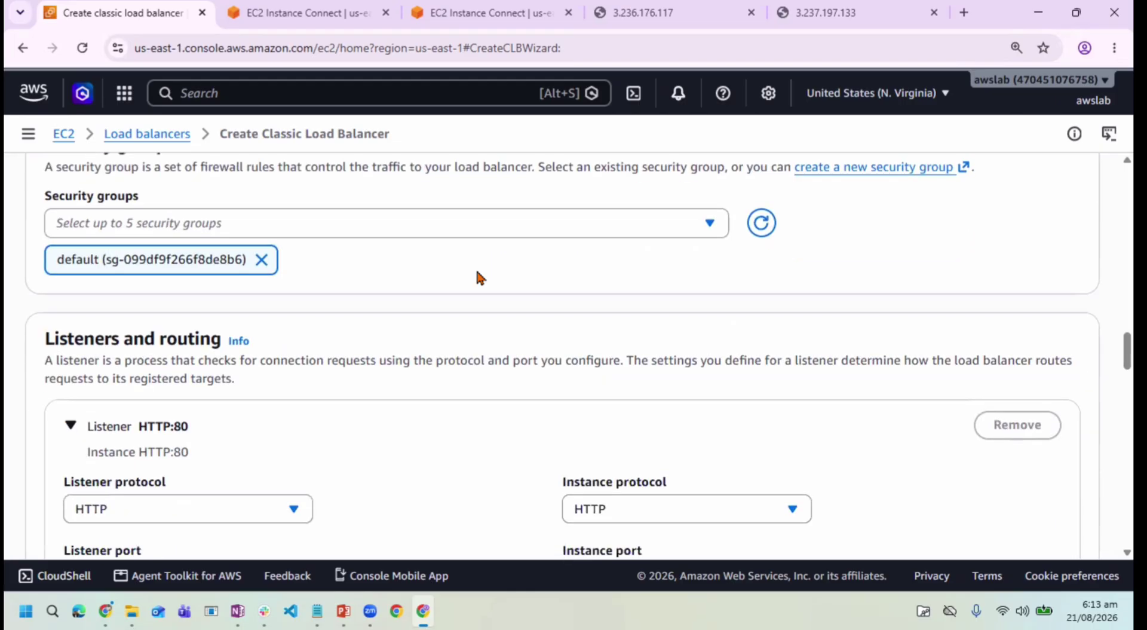
{"action": "scroll", "coordinate": [387, 305], "scroll_direction": "down", "scroll_amount": 1}
{"action": "scroll", "coordinate": [387, 305], "scroll_direction": "up", "scroll_amount": 1}
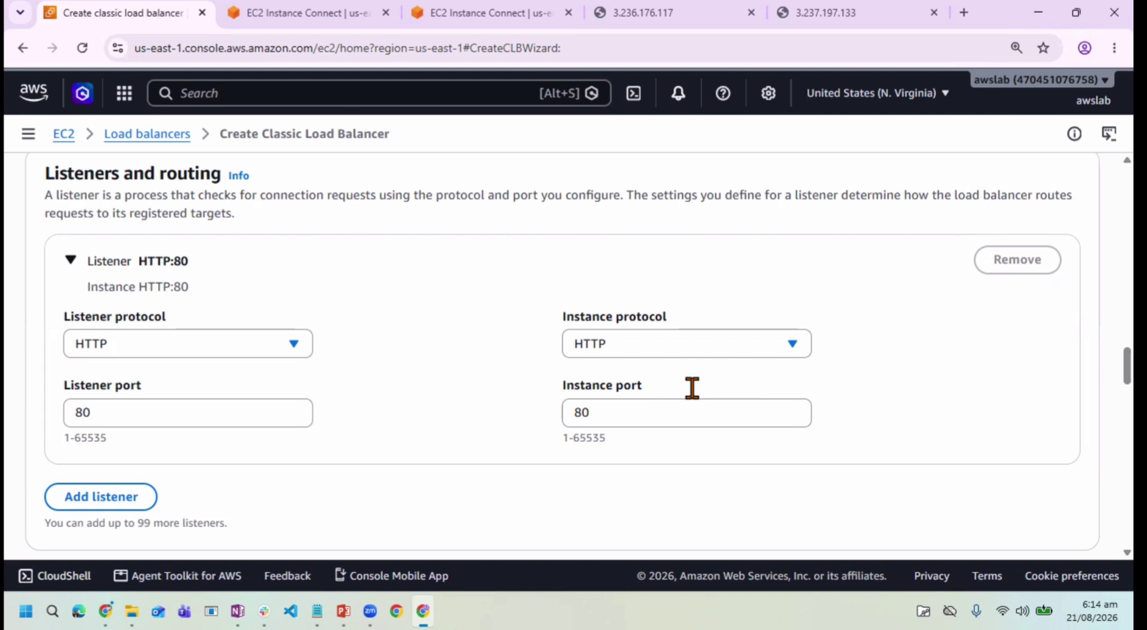
{"action": "scroll", "coordinate": [693, 389], "scroll_direction": "down", "scroll_amount": 4}
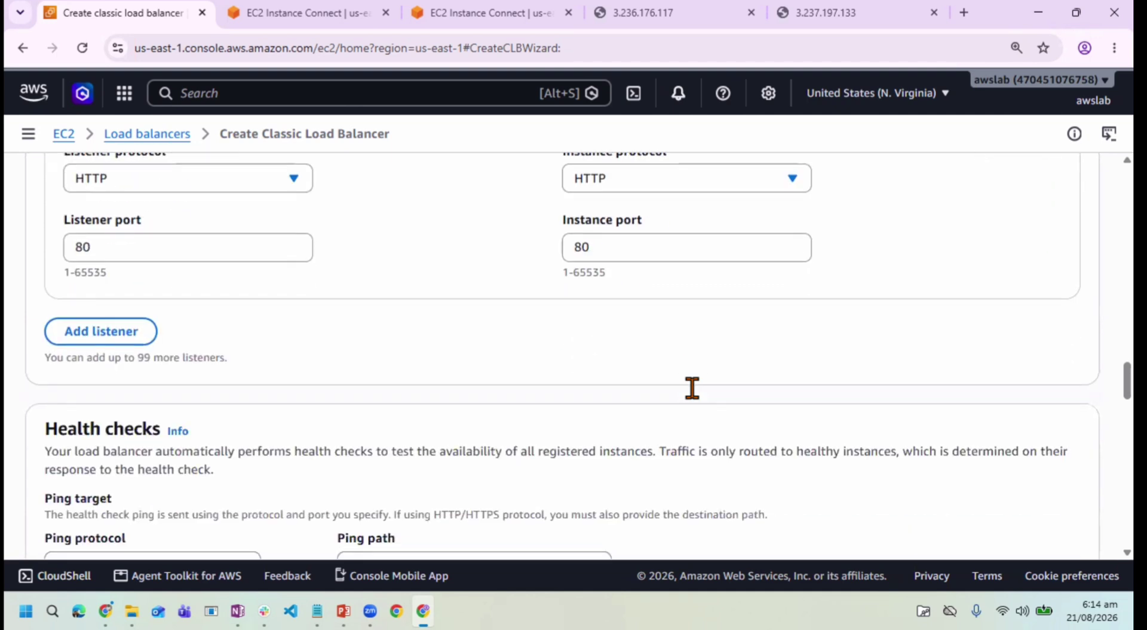
Step: Examine the health check's ping target, including the available ping protocols, the path and the port
{"action": "scroll", "coordinate": [693, 389], "scroll_direction": "down", "scroll_amount": 1}
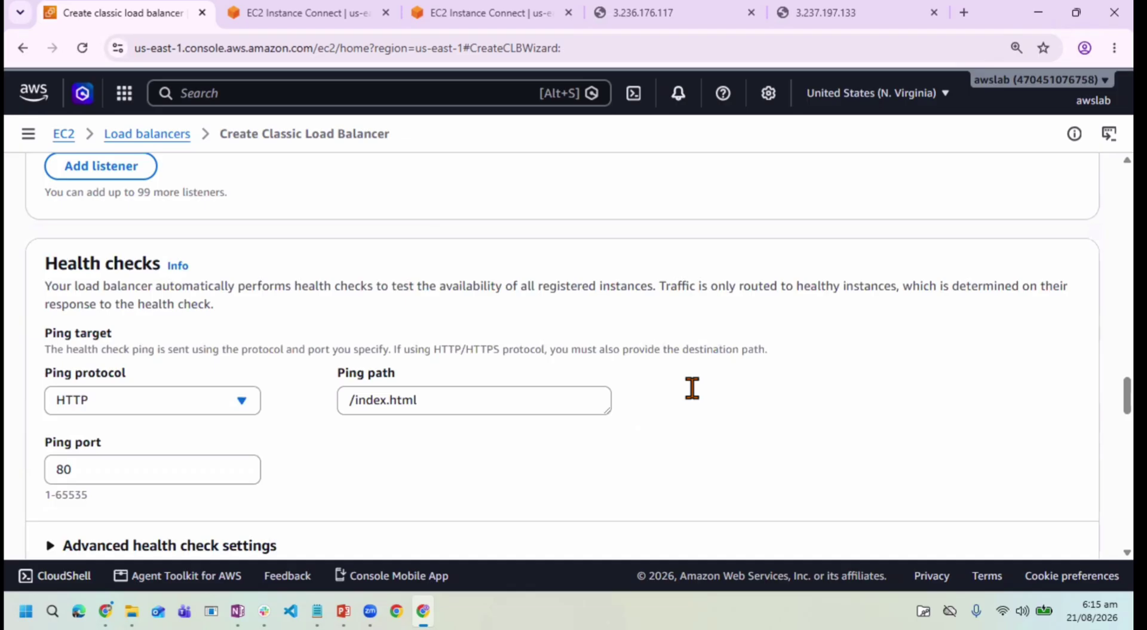
{"action": "left_click", "coordinate": [167, 400]}
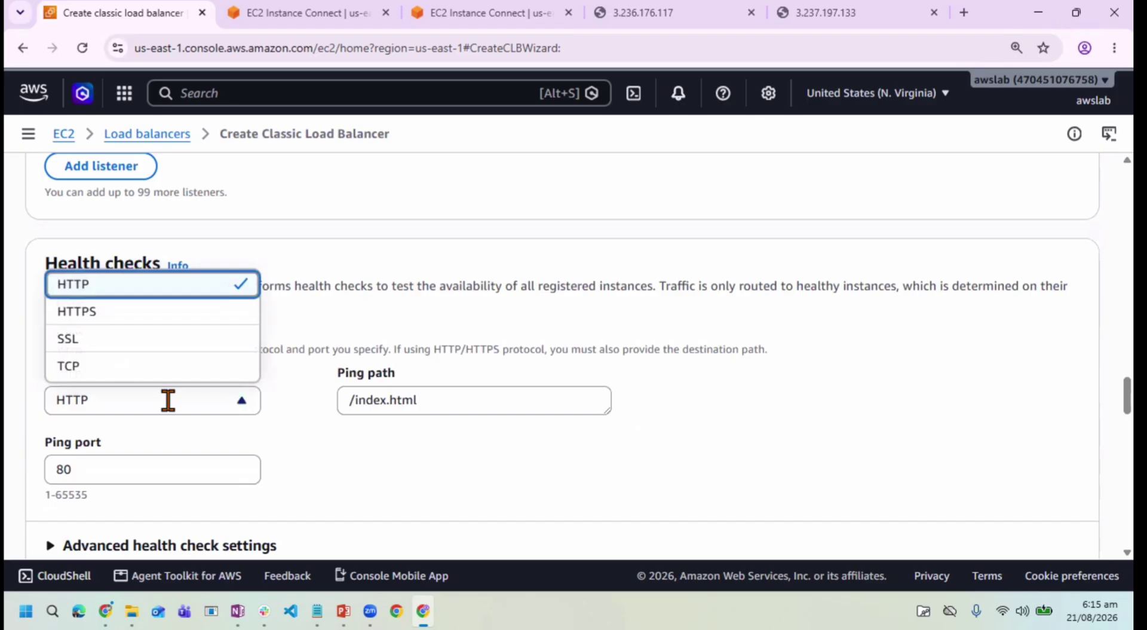
{"action": "left_click", "coordinate": [782, 383]}
{"action": "scroll", "coordinate": [783, 383], "scroll_direction": "down", "scroll_amount": 1}
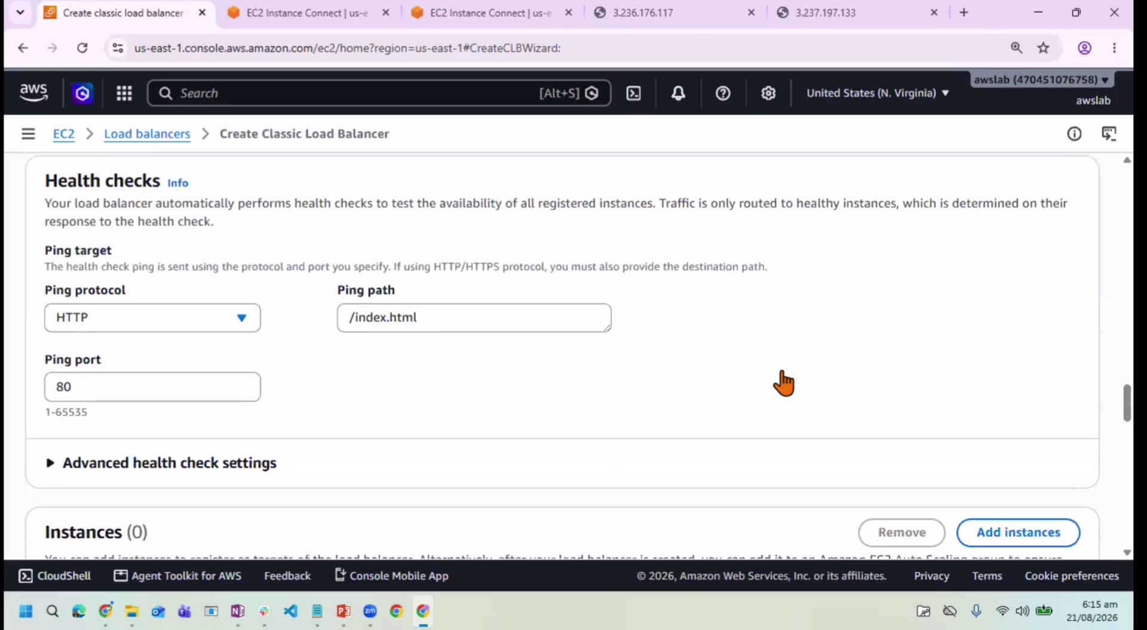
Step: Expand the advanced health check settings and examine the response timeout, interval and healthy and unhealthy thresholds
{"action": "left_click", "coordinate": [179, 465]}
{"action": "scroll", "coordinate": [600, 392], "scroll_direction": "down", "scroll_amount": 5}
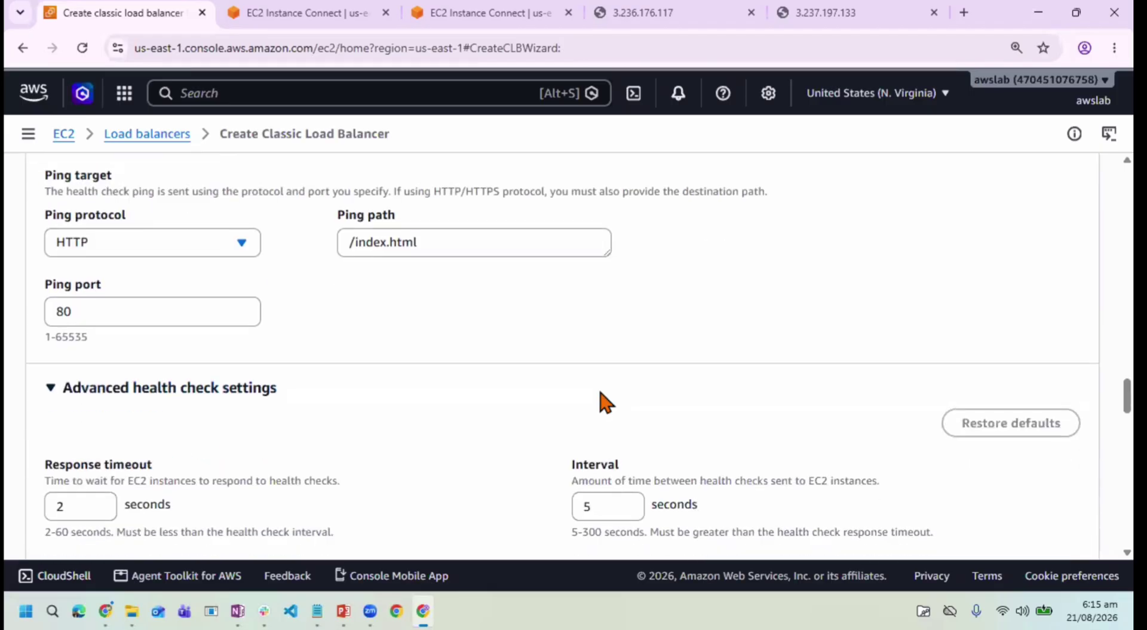
{"action": "scroll", "coordinate": [400, 399], "scroll_direction": "up", "scroll_amount": 1}
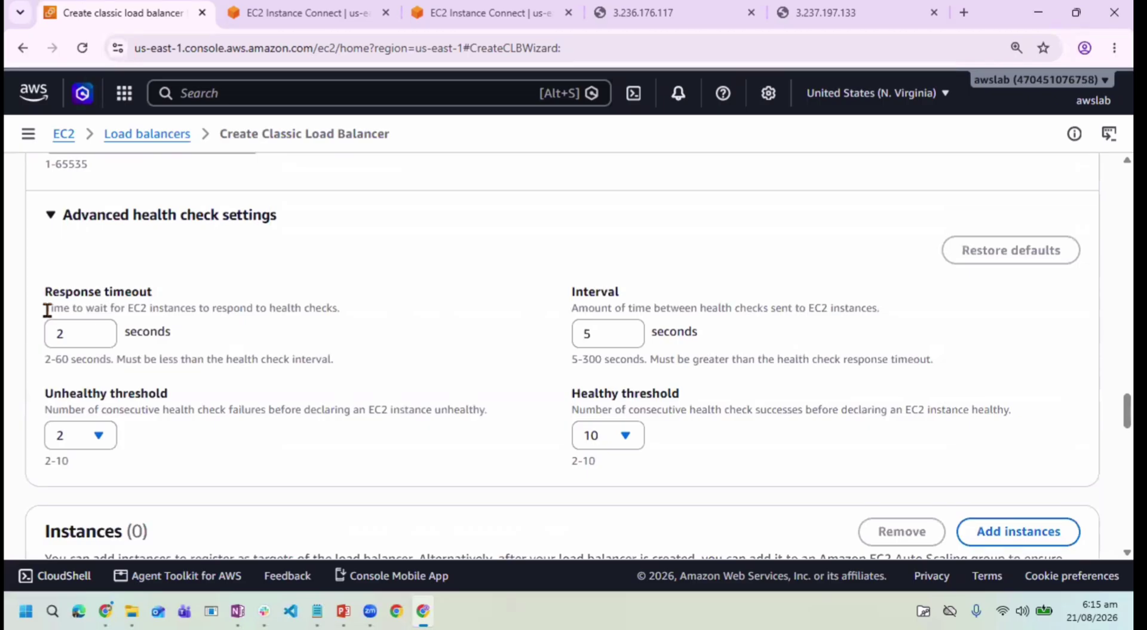
{"action": "left_click_drag", "start_coordinate": [45, 308], "coordinate": [358, 317]}
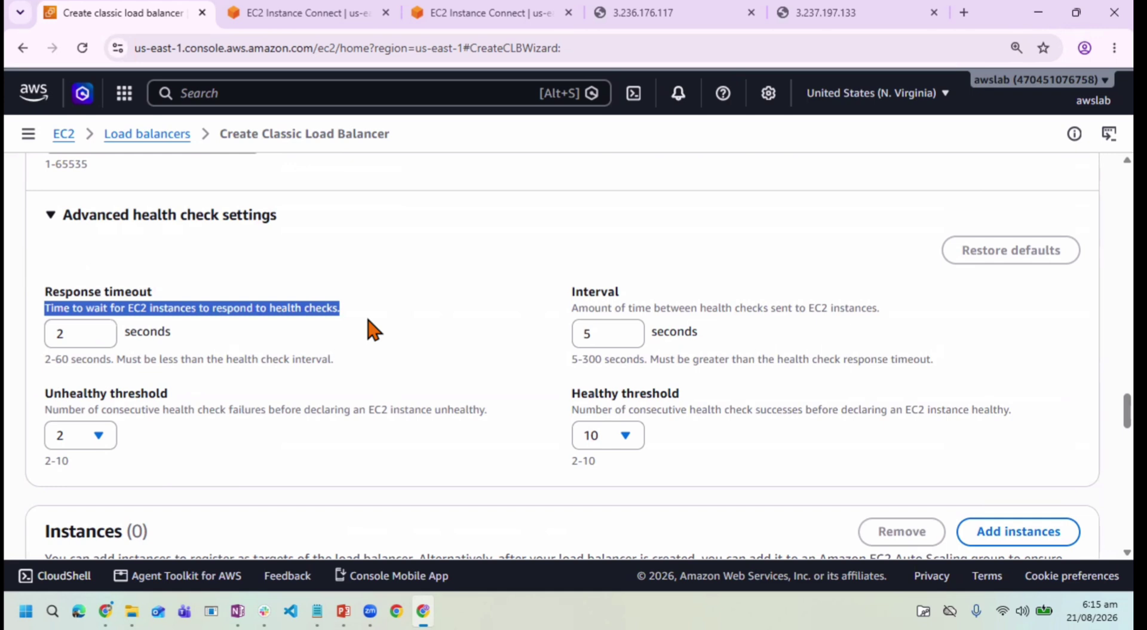
{"action": "triple_click", "coordinate": [743, 305]}
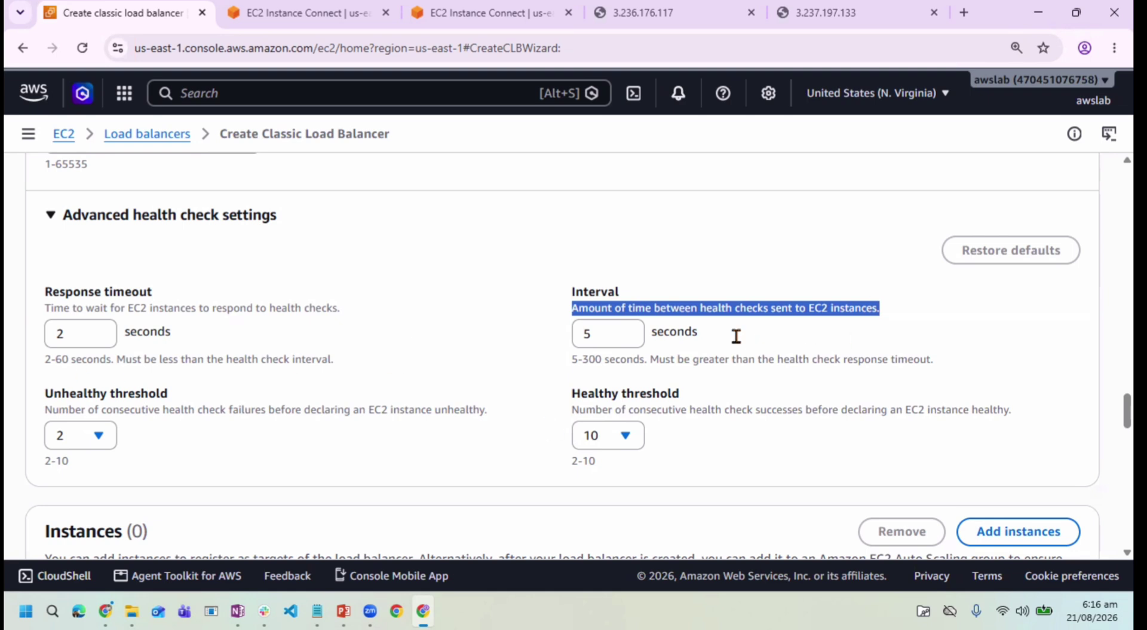
{"action": "scroll", "coordinate": [704, 362], "scroll_direction": "up", "scroll_amount": 4}
{"action": "scroll", "coordinate": [704, 362], "scroll_direction": "down", "scroll_amount": 4}
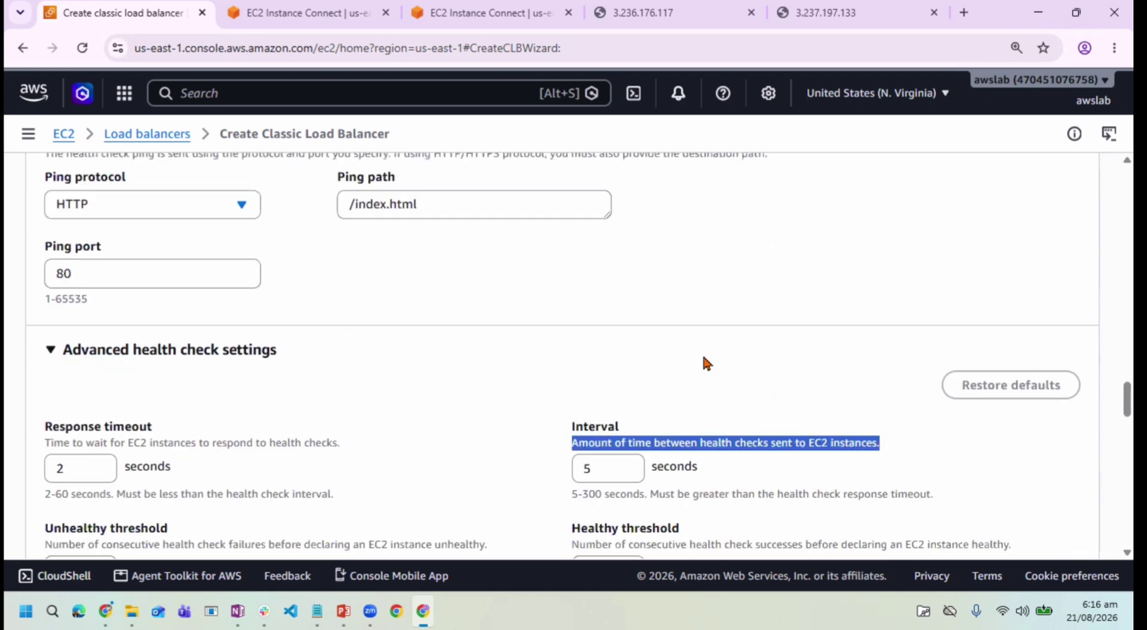
Step: Add the linux_ec2_1 and linux_ec2_2 instances as registered targets of the load balancer
{"action": "scroll", "coordinate": [704, 362], "scroll_direction": "down", "scroll_amount": 3}
{"action": "scroll", "coordinate": [704, 362], "scroll_direction": "down", "scroll_amount": 3}
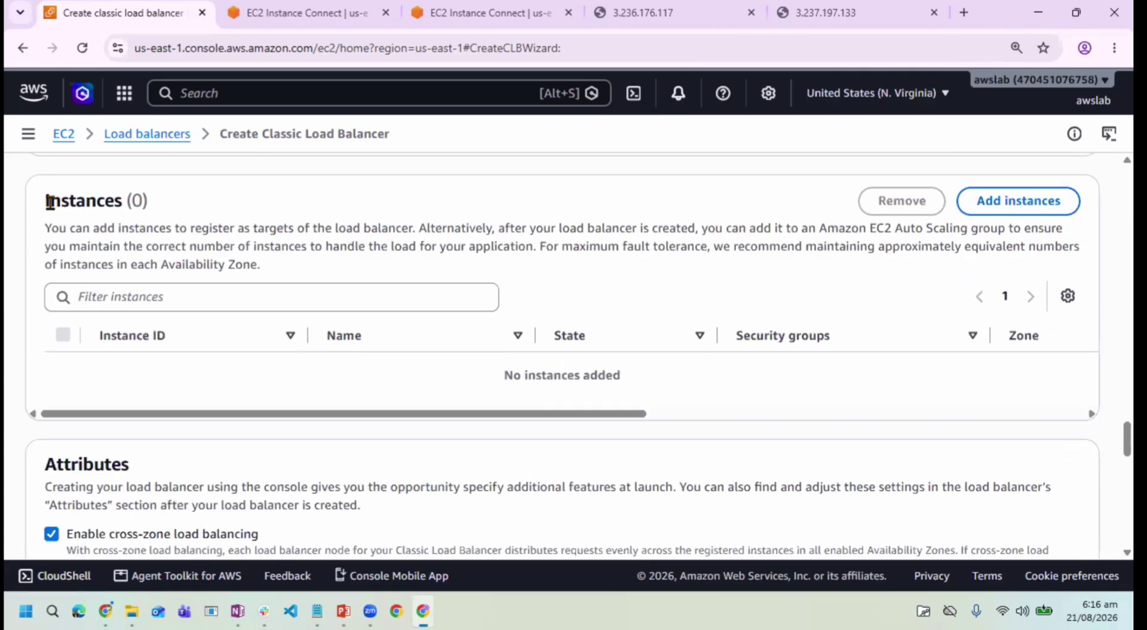
{"action": "left_click_drag", "start_coordinate": [46, 202], "coordinate": [216, 215]}
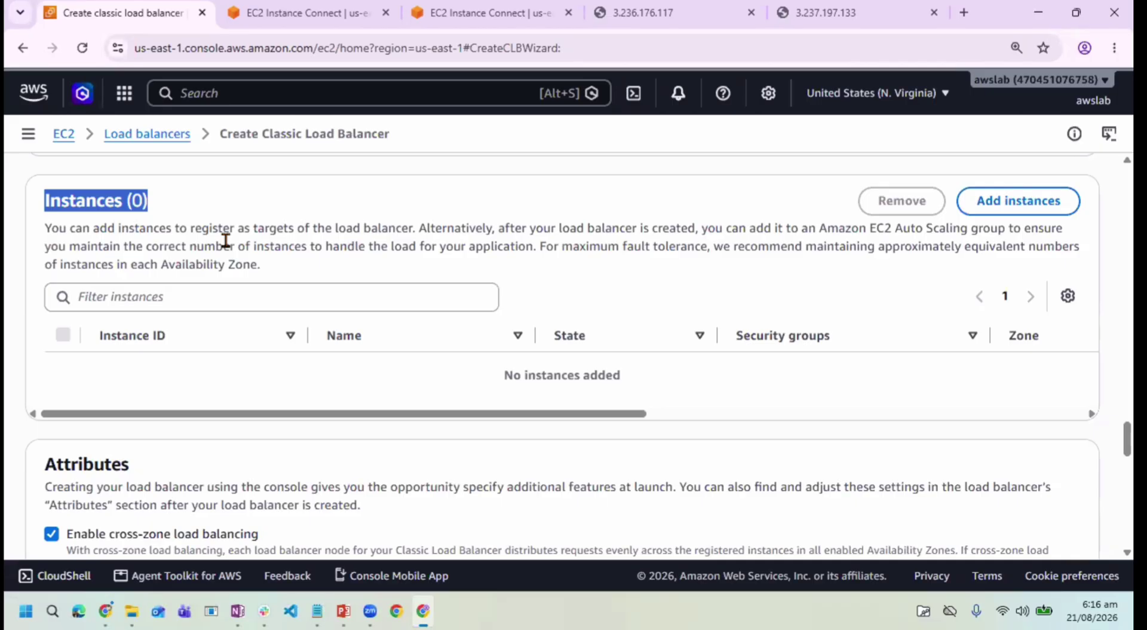
{"action": "left_click", "coordinate": [1034, 207]}
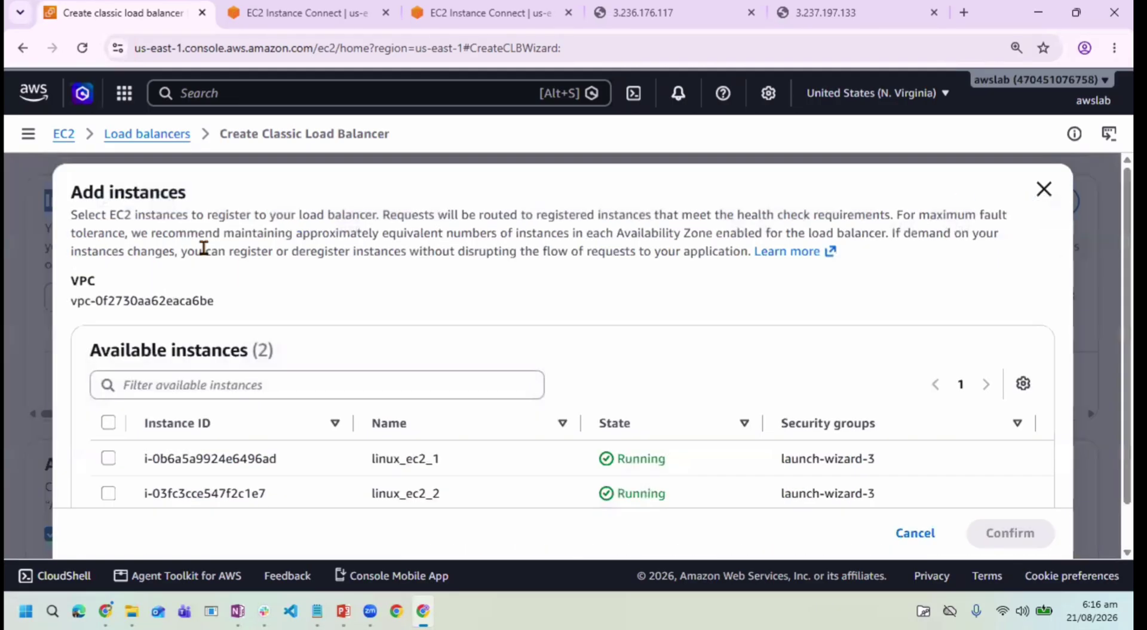
{"action": "left_click", "coordinate": [108, 466]}
{"action": "left_click", "coordinate": [109, 491]}
{"action": "scroll", "coordinate": [802, 402], "scroll_direction": "down", "scroll_amount": 1}
{"action": "scroll", "coordinate": [802, 402], "scroll_direction": "up", "scroll_amount": 1}
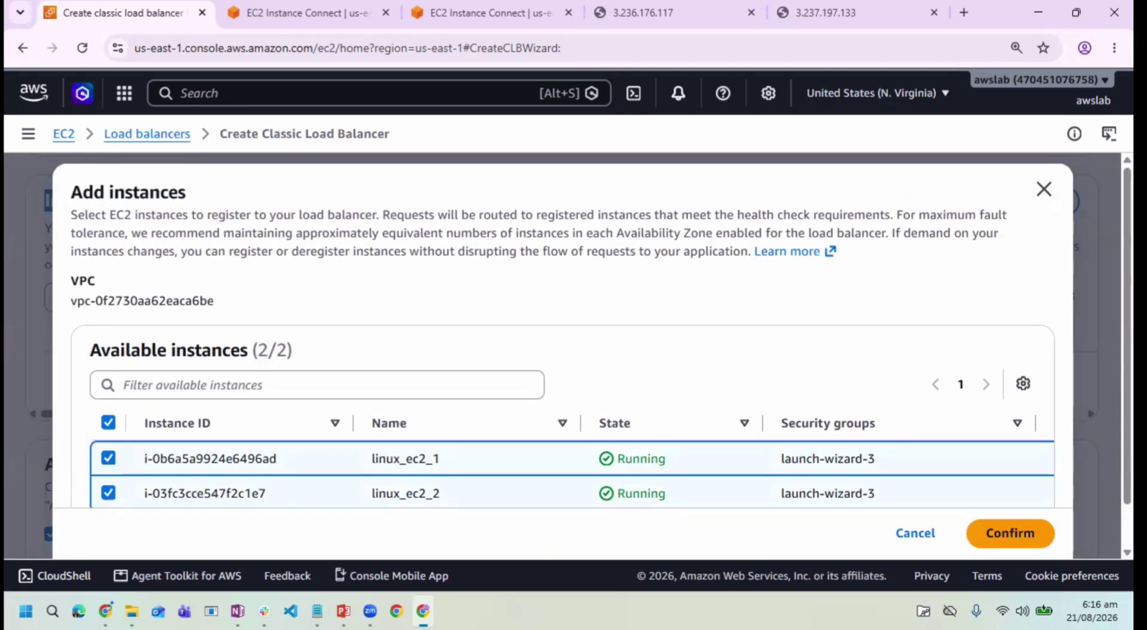
{"action": "left_click", "coordinate": [1010, 533]}
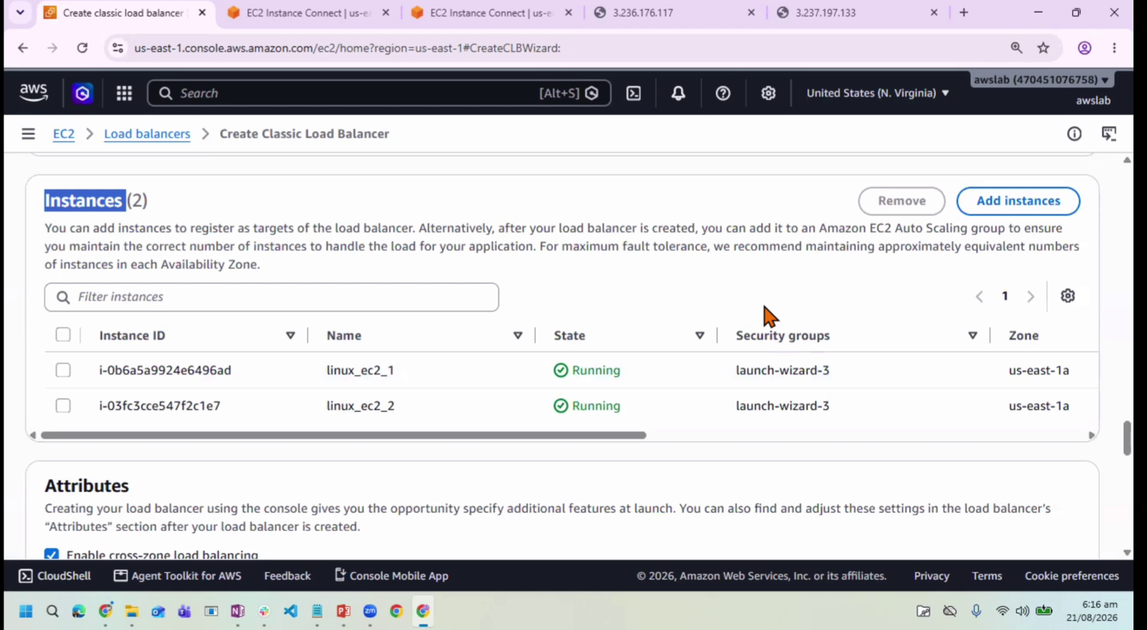
Step: Review the load balancer attributes for cross-zone load balancing and connection draining, including the draining timeout
{"action": "scroll", "coordinate": [769, 315], "scroll_direction": "down", "scroll_amount": 4}
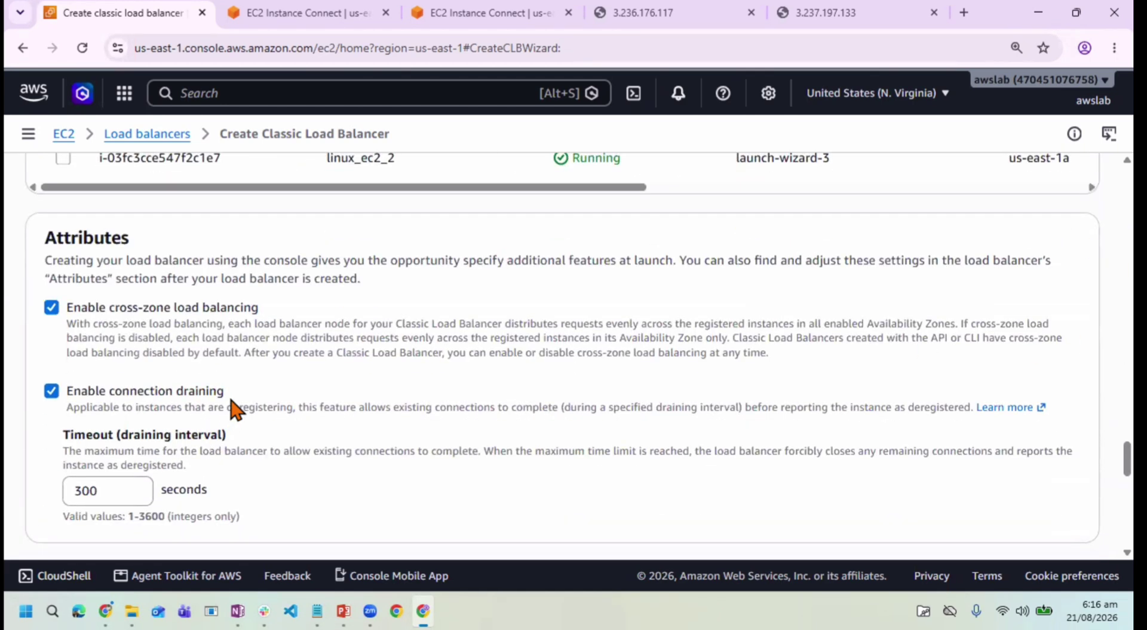
{"action": "scroll", "coordinate": [236, 409], "scroll_direction": "down", "scroll_amount": 2}
{"action": "scroll", "coordinate": [236, 410], "scroll_direction": "up", "scroll_amount": 2}
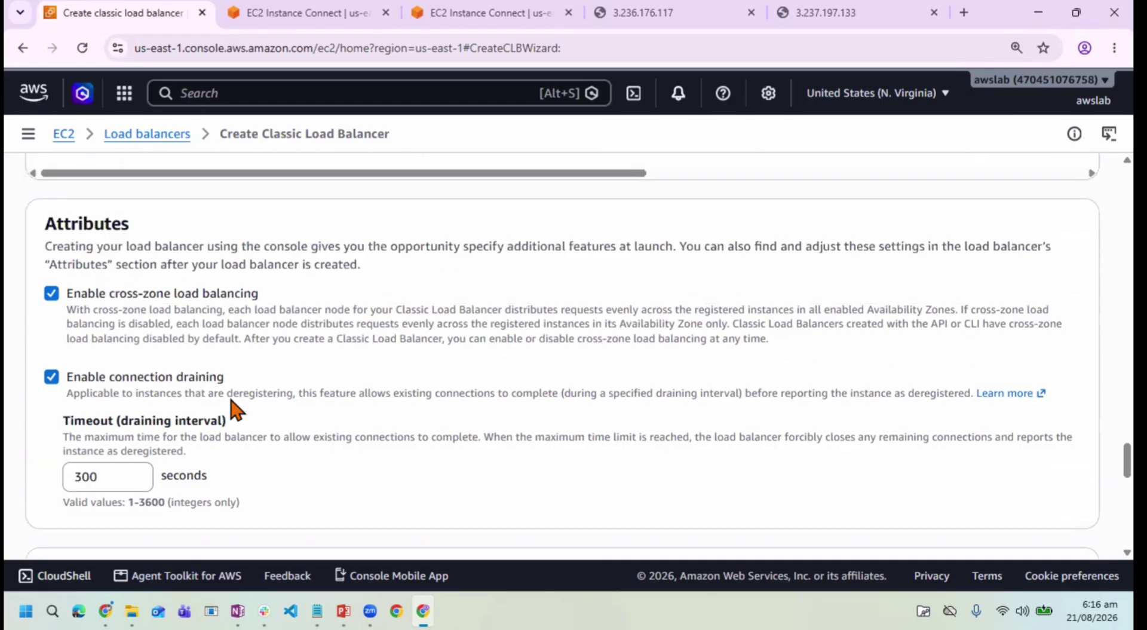
{"action": "scroll", "coordinate": [236, 410], "scroll_direction": "up", "scroll_amount": 1}
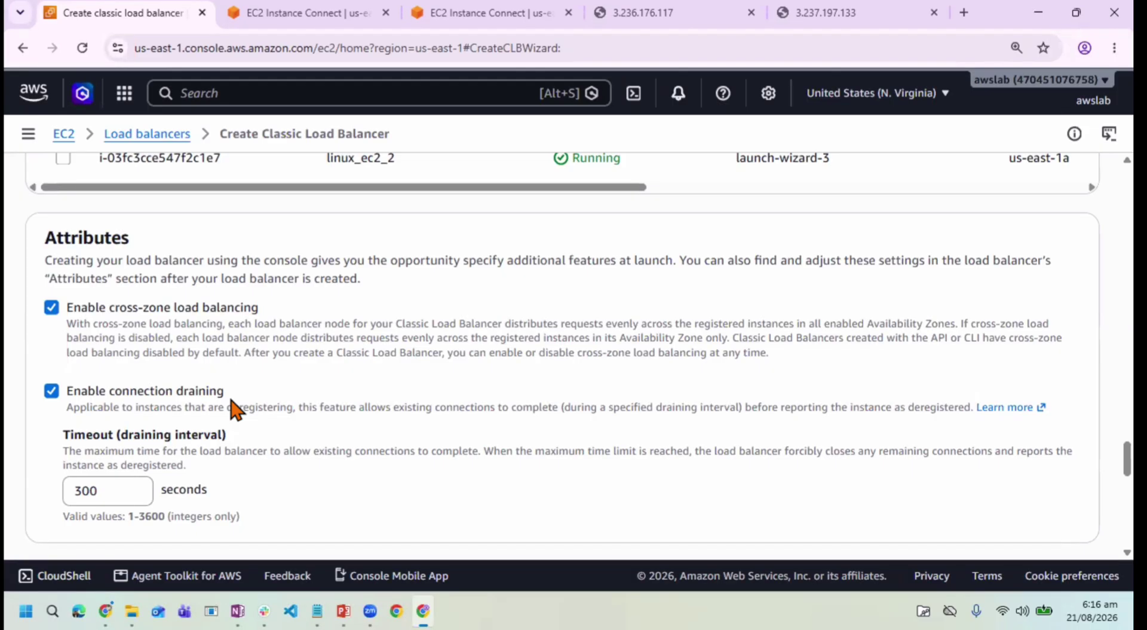
Step: Switch to the Load Balancer Insights presentation in PowerPoint and open the "Types of AWS load balancers" slide
{"action": "left_click", "coordinate": [345, 616]}
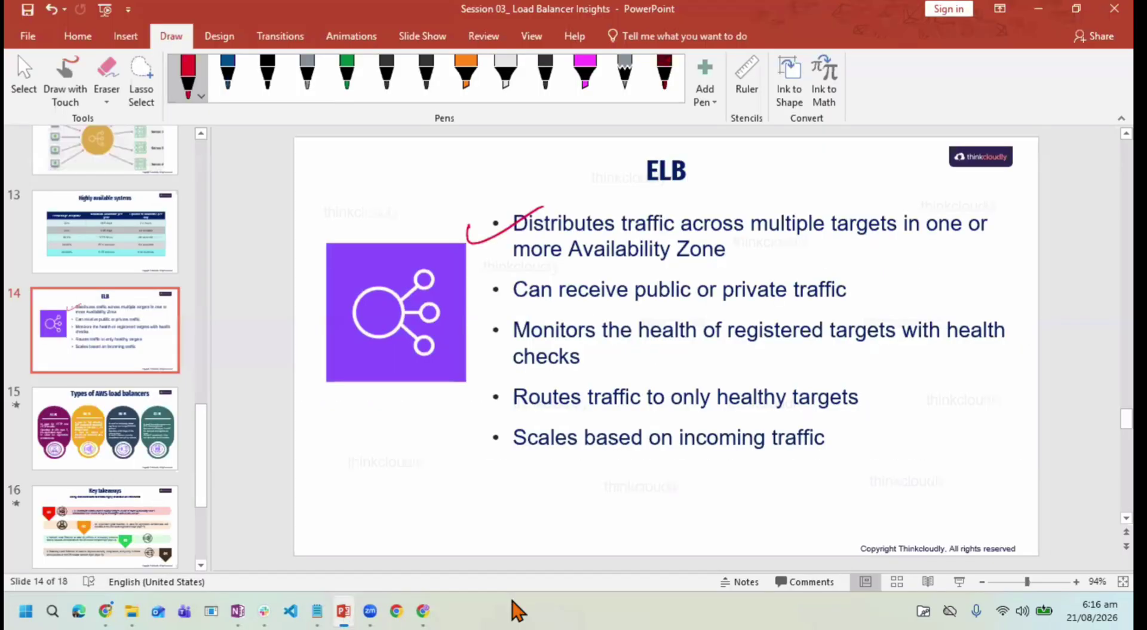
{"action": "scroll", "coordinate": [37, 356], "scroll_direction": "down", "scroll_amount": 3}
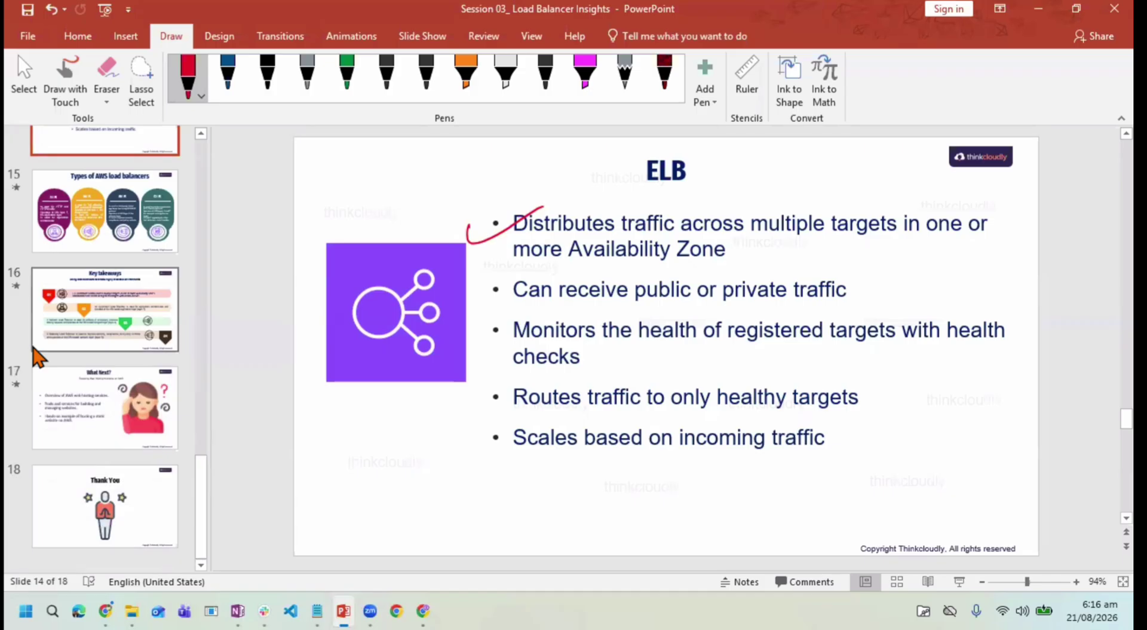
{"action": "scroll", "coordinate": [127, 332], "scroll_direction": "up", "scroll_amount": 3}
{"action": "left_click", "coordinate": [126, 352]}
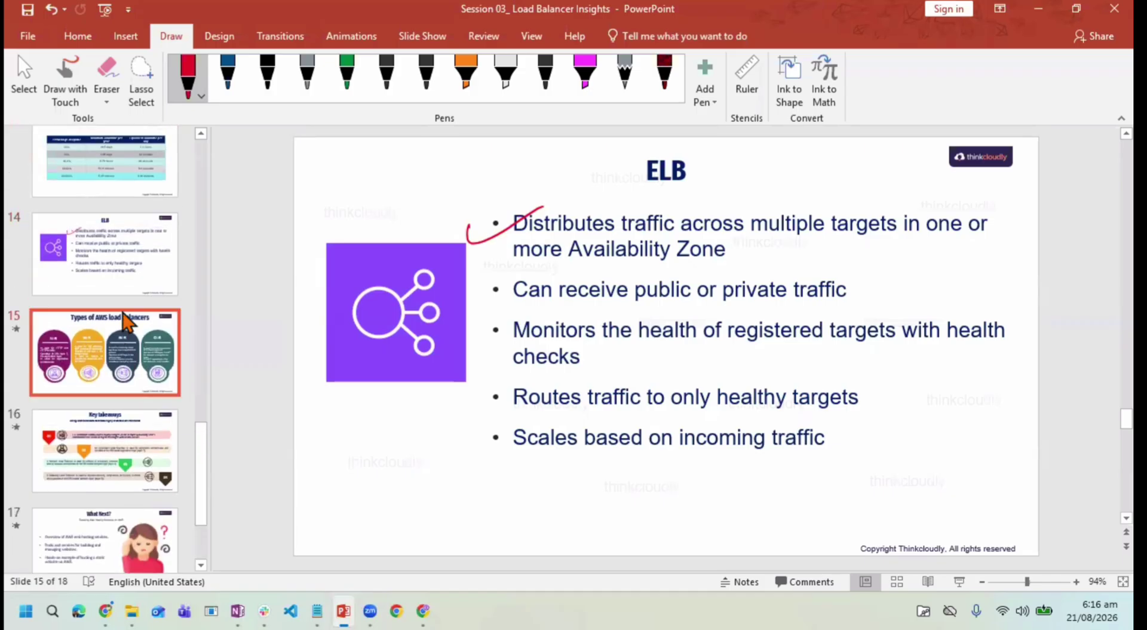